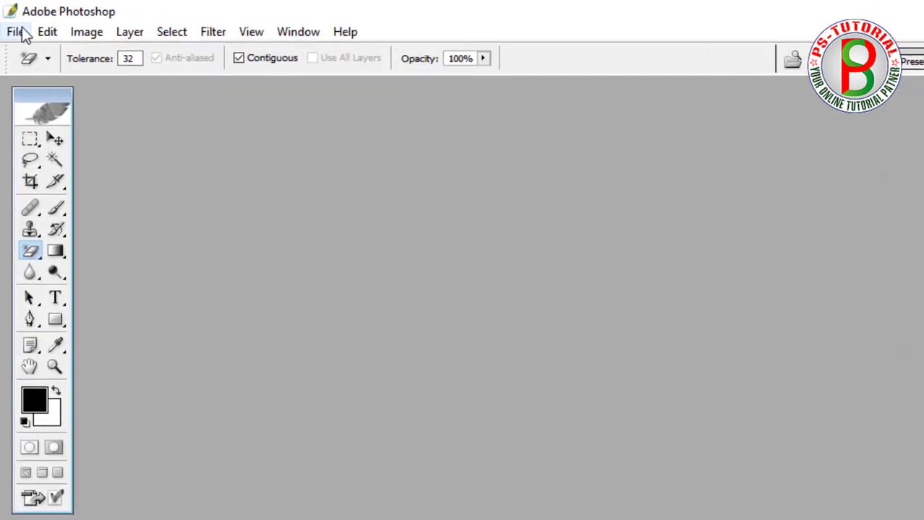
- Create Untitled-1 at 1280×720 pixels, 300 ppi, RGB 8-bit, with a white background
{"action": "left_click", "coordinate": [12, 26]}
{"action": "left_click", "coordinate": [30, 53]}
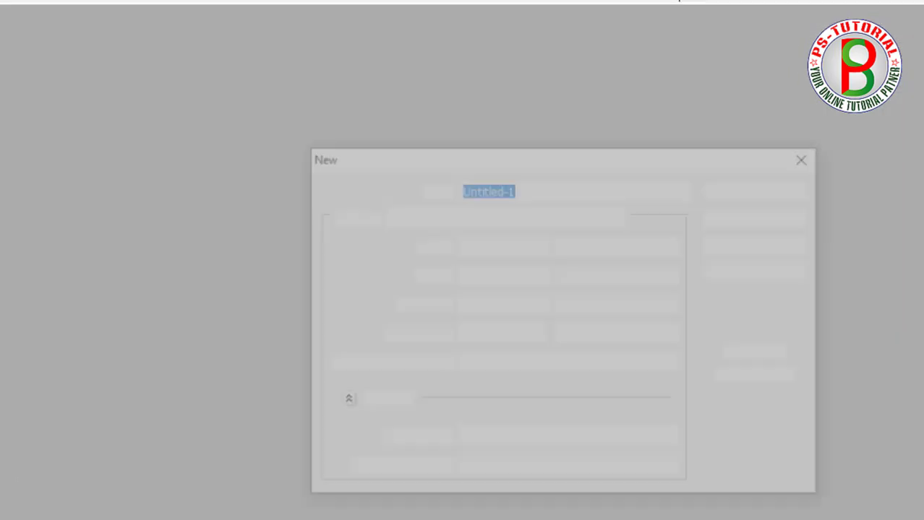
{"action": "left_click_drag", "start_coordinate": [432, 190], "coordinate": [376, 189]}
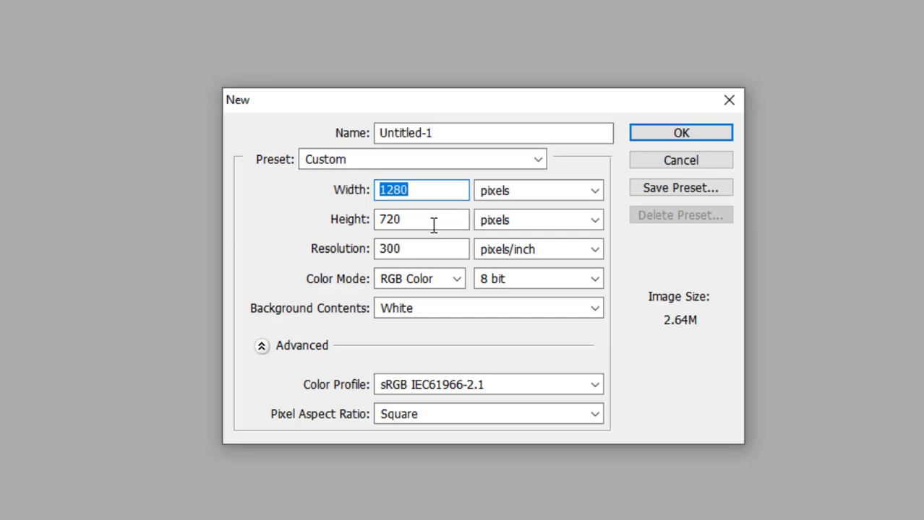
{"action": "left_click_drag", "start_coordinate": [399, 219], "coordinate": [376, 219]}
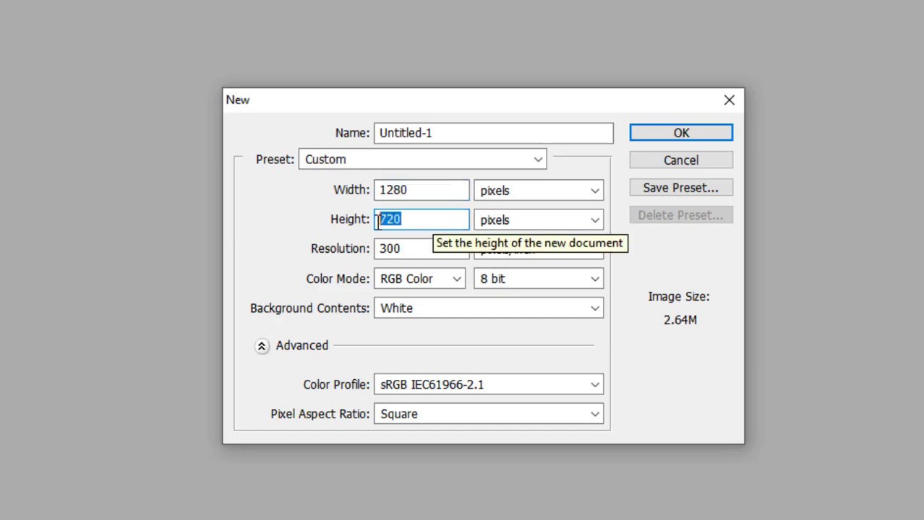
{"action": "left_click", "coordinate": [519, 222]}
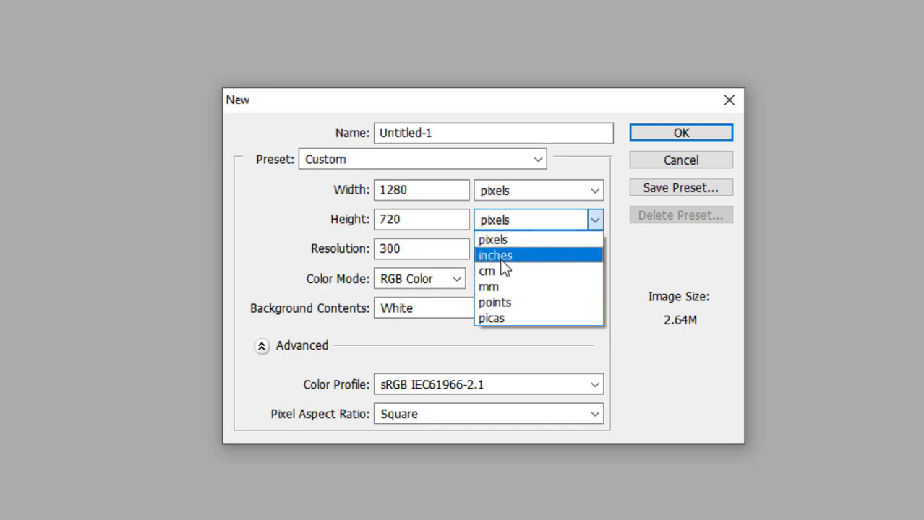
{"action": "left_click", "coordinate": [499, 242]}
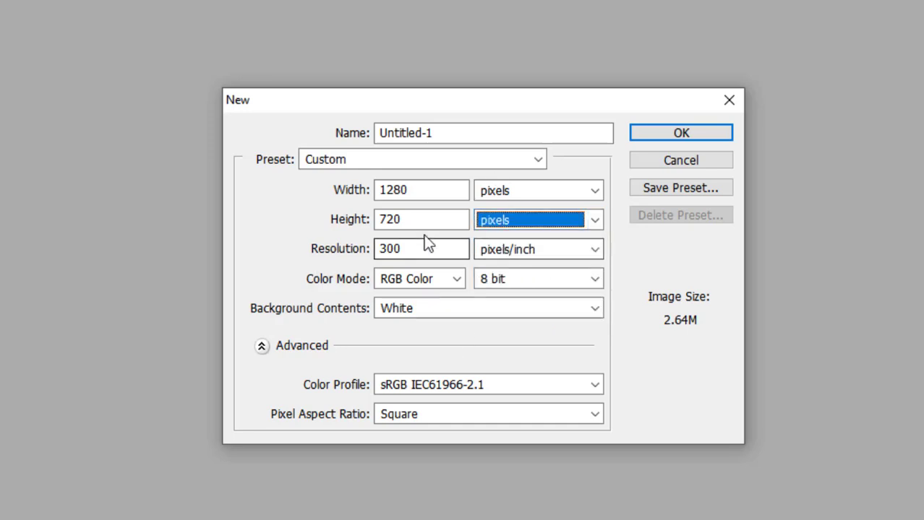
{"action": "left_click_drag", "start_coordinate": [416, 253], "coordinate": [371, 254]}
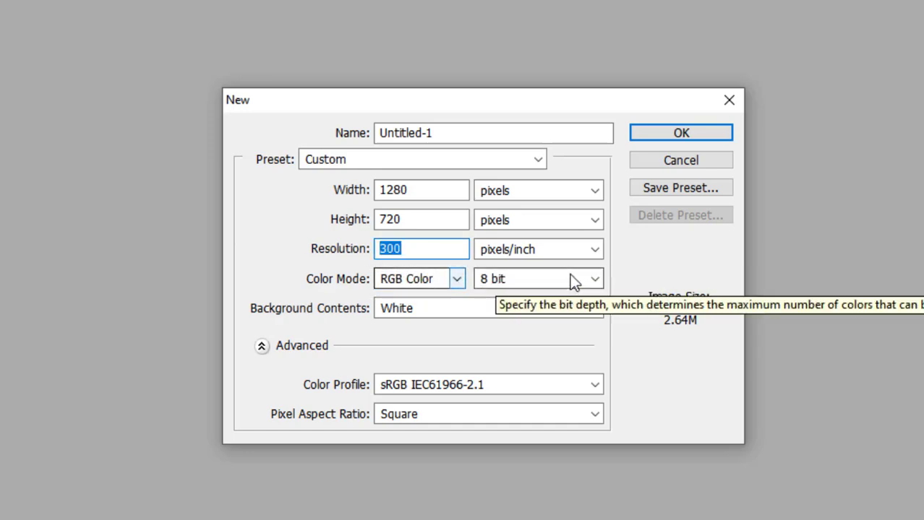
{"action": "left_click", "coordinate": [448, 325]}
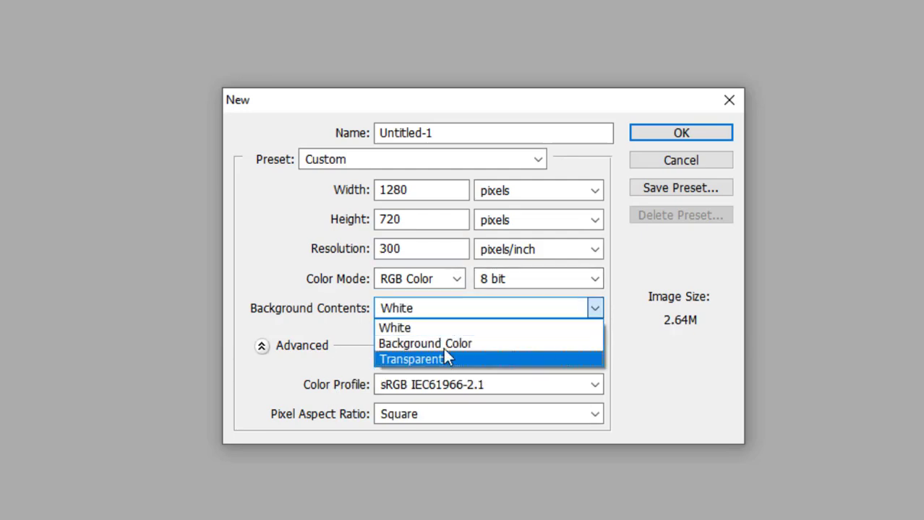
{"action": "left_click", "coordinate": [444, 327]}
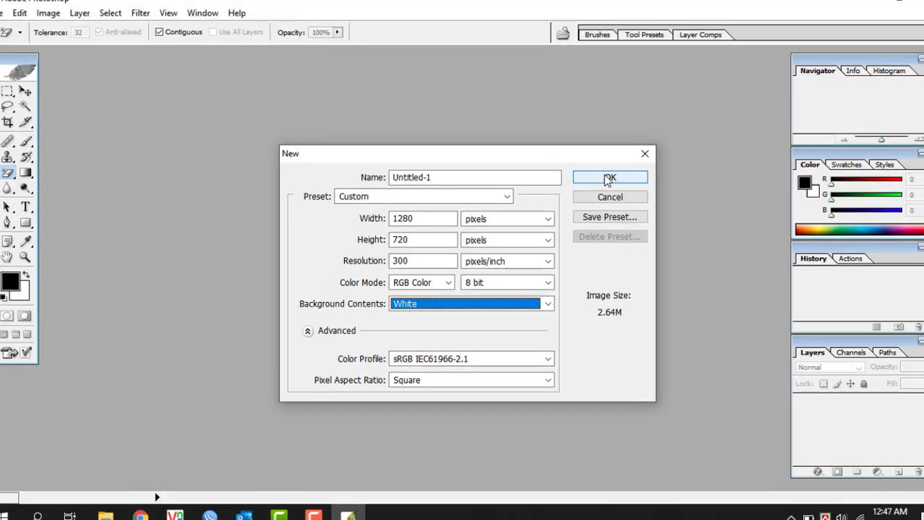
{"action": "left_click", "coordinate": [599, 178]}
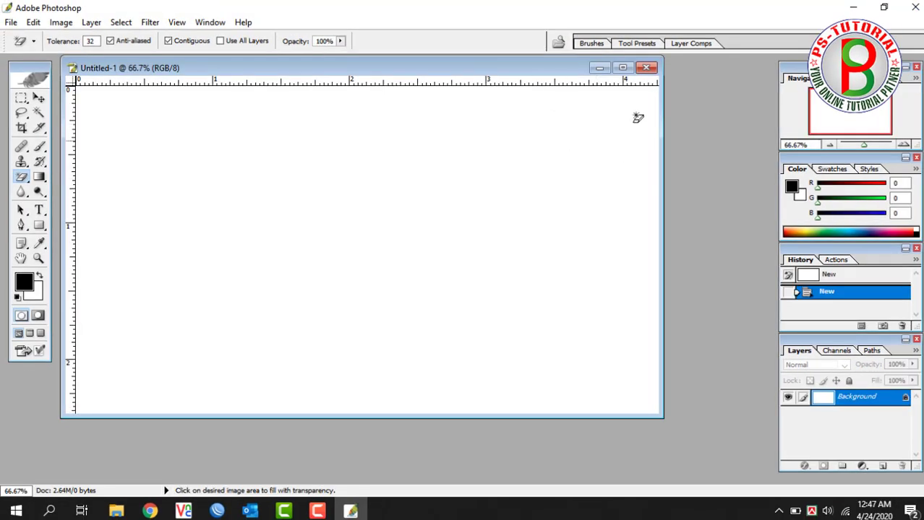
- Fit the canvas in view, then open OBS Logo.png from Desktop > Upload
{"action": "key", "text": "ctrl+0"}
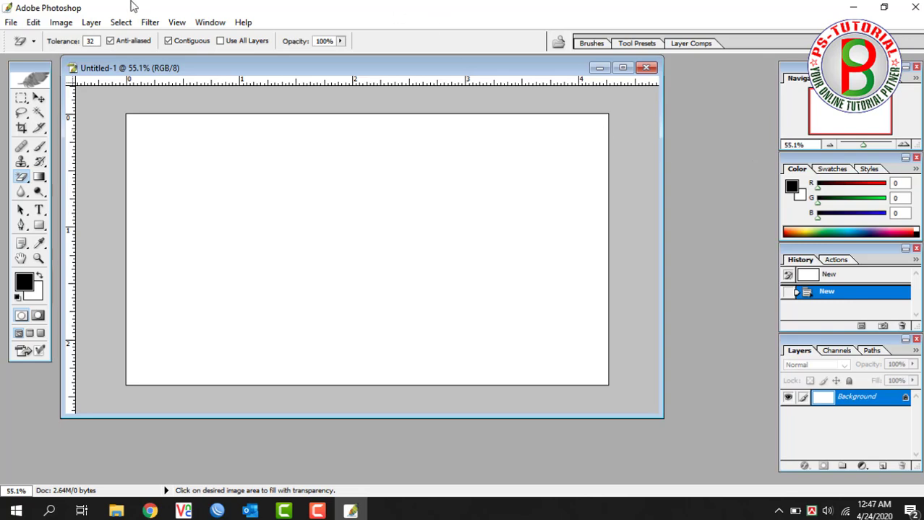
{"action": "left_click", "coordinate": [11, 22]}
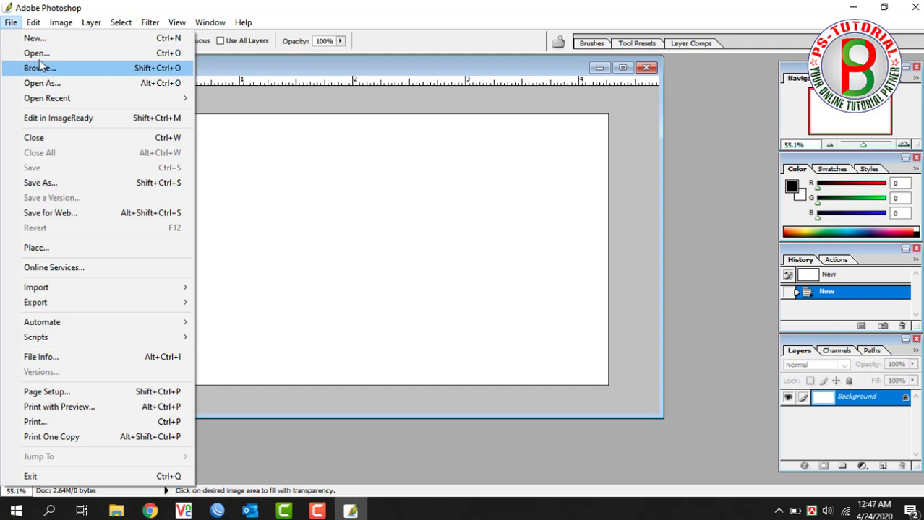
{"action": "left_click", "coordinate": [38, 68]}
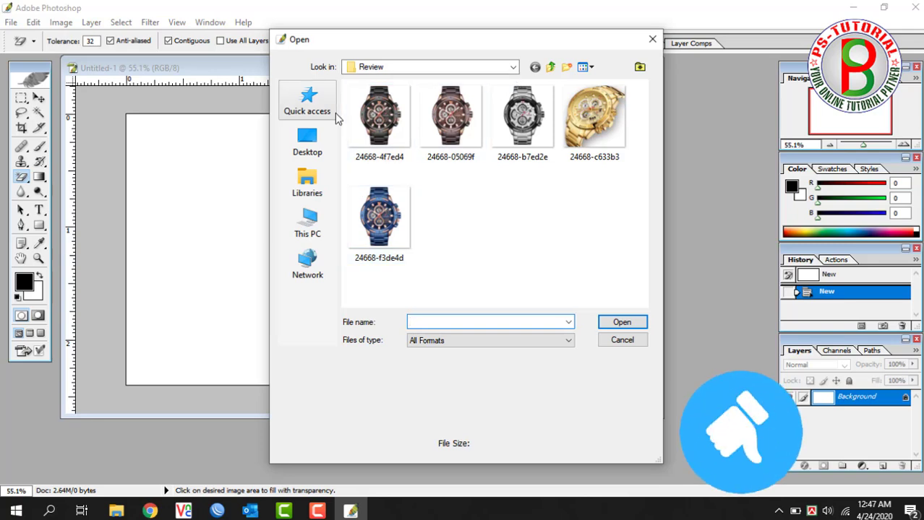
{"action": "left_click", "coordinate": [307, 141]}
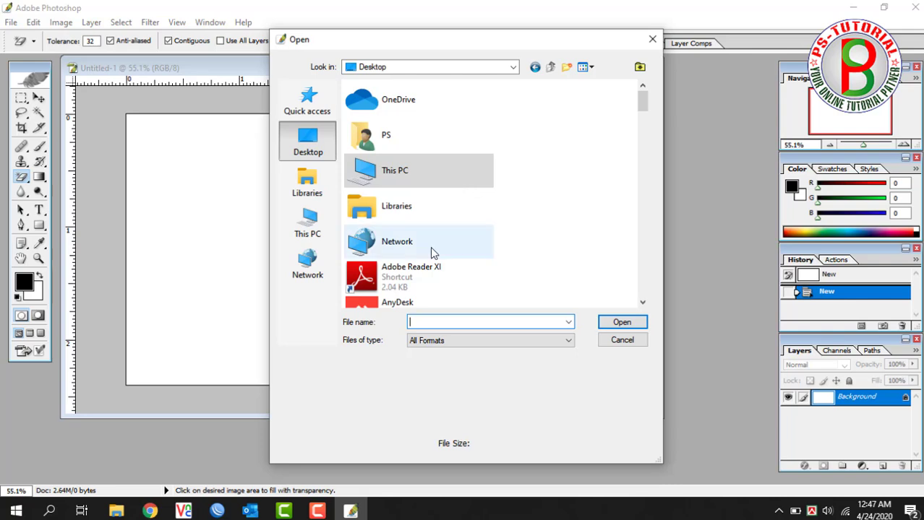
{"action": "scroll", "coordinate": [435, 225], "scroll_direction": "down", "scroll_amount": 2}
{"action": "scroll", "coordinate": [435, 224], "scroll_direction": "down", "scroll_amount": 2}
{"action": "scroll", "coordinate": [435, 224], "scroll_direction": "down", "scroll_amount": 1}
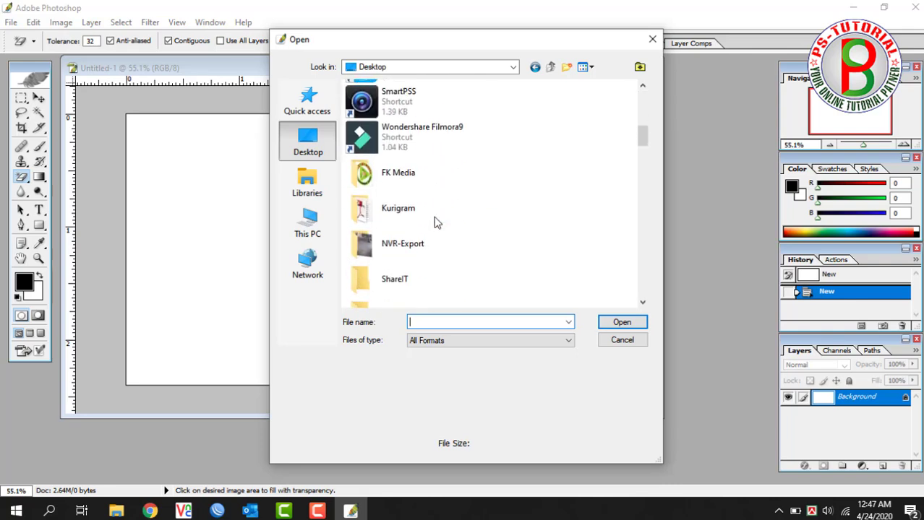
{"action": "scroll", "coordinate": [435, 223], "scroll_direction": "down", "scroll_amount": 1}
{"action": "double_click", "coordinate": [418, 229]}
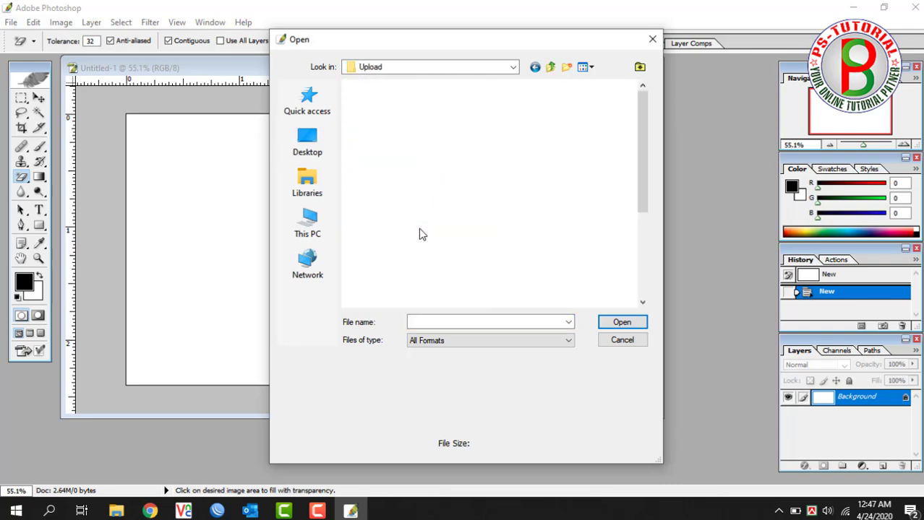
{"action": "scroll", "coordinate": [495, 274], "scroll_direction": "down", "scroll_amount": 2}
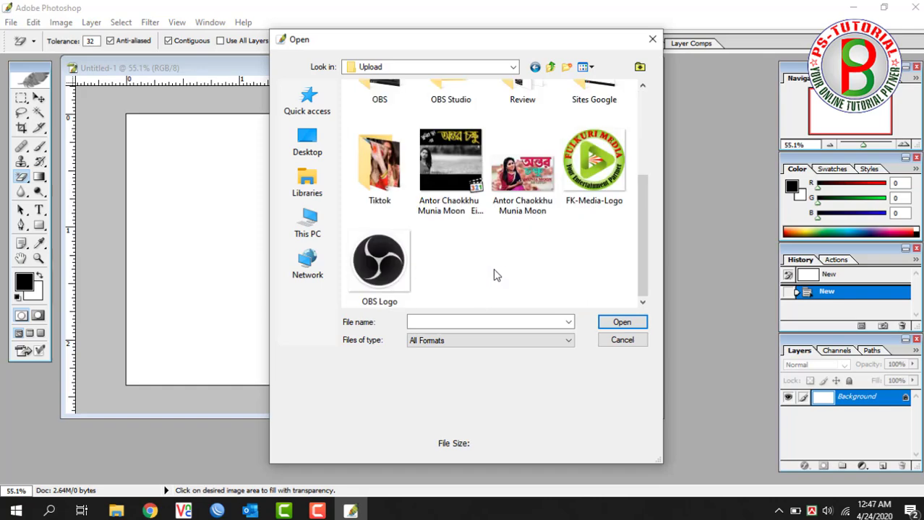
{"action": "left_click", "coordinate": [384, 267]}
{"action": "double_click", "coordinate": [384, 267]}
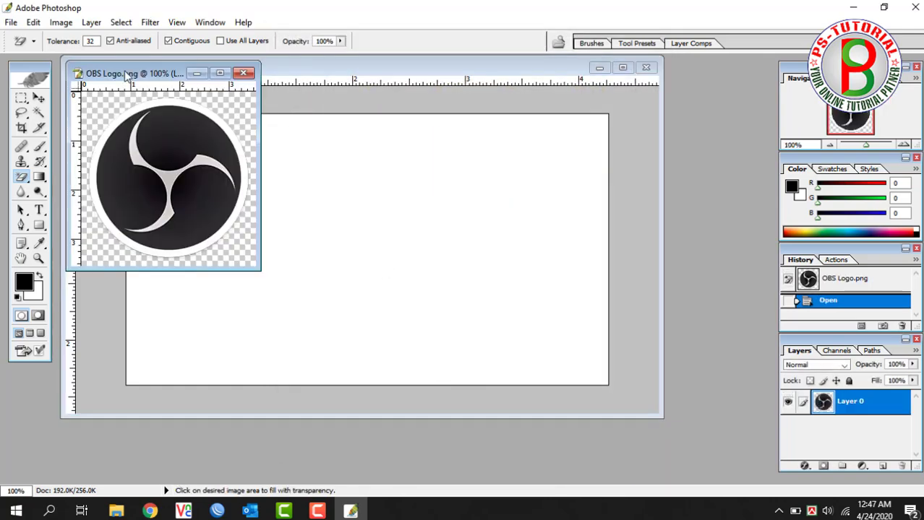
- Drag the OBS logo into Untitled-1, scale it to 147.1% and place it lower-centre
{"action": "left_click", "coordinate": [39, 98]}
{"action": "mouse_move", "coordinate": [182, 155]}
{"action": "left_mouse_down"}
{"action": "mouse_move", "coordinate": [373, 244]}
{"action": "mouse_move", "coordinate": [515, 180]}
{"action": "left_mouse_up"}
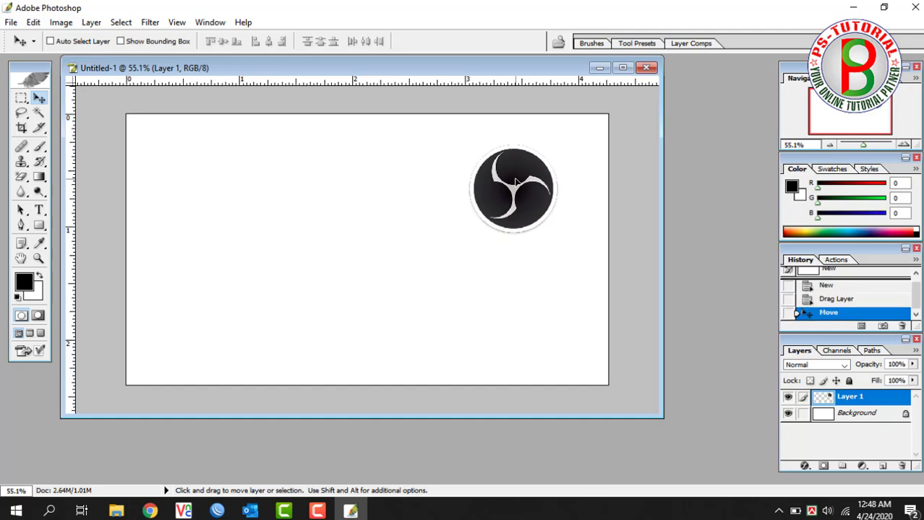
{"action": "key", "text": "ctrl+t"}
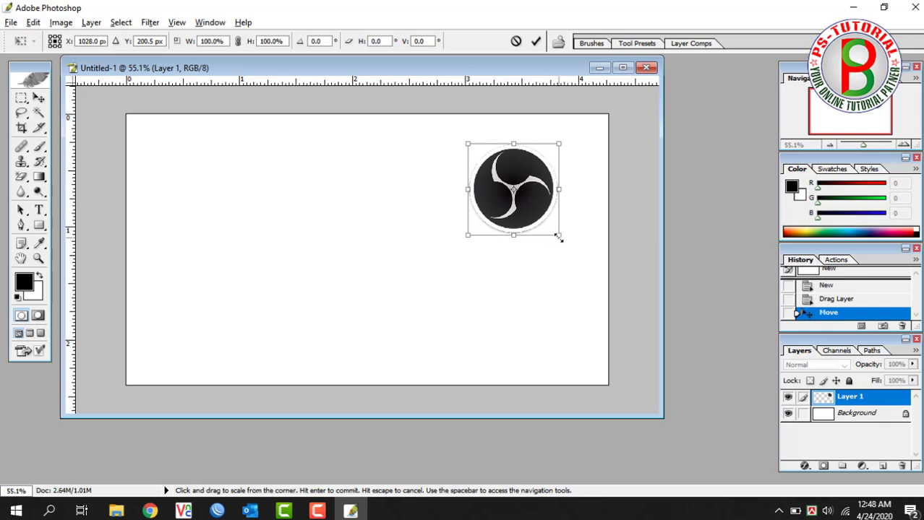
{"action": "left_click_drag", "start_coordinate": [559, 237], "coordinate": [576, 262]}
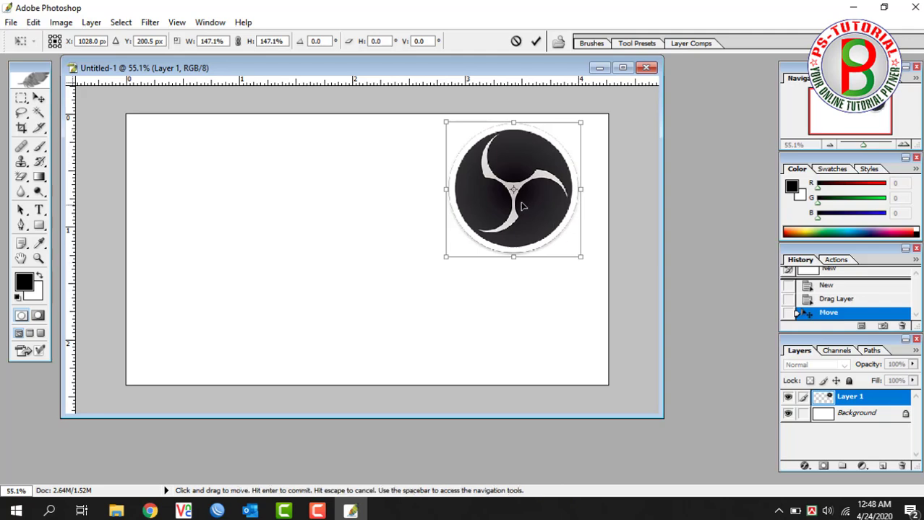
{"action": "mouse_move", "coordinate": [526, 208]}
{"action": "left_mouse_down"}
{"action": "mouse_move", "coordinate": [412, 229]}
{"action": "mouse_move", "coordinate": [368, 318]}
{"action": "left_mouse_up"}
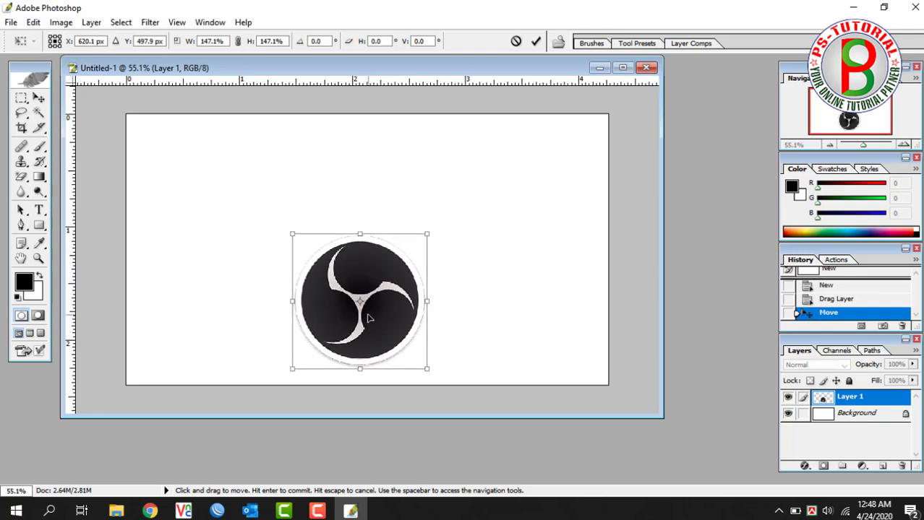
{"action": "key", "text": "Return"}
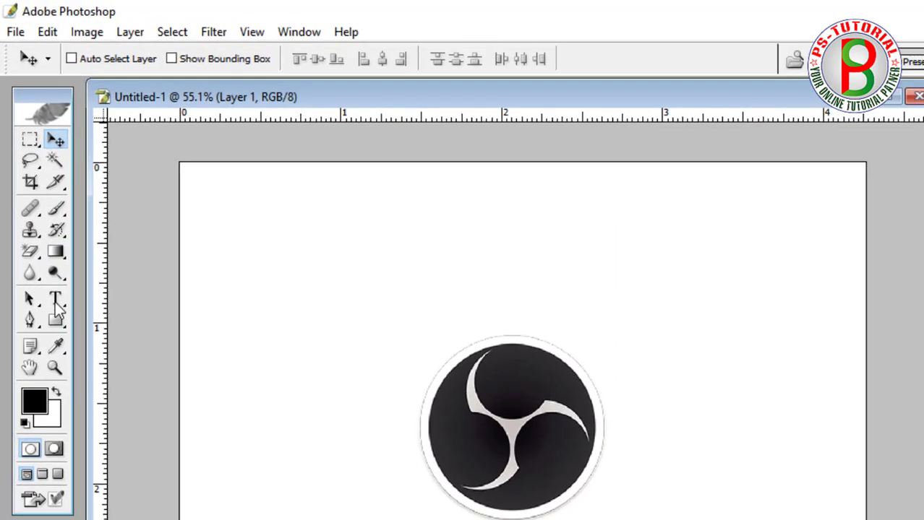
- Pick the Type tool with the SutonnyMJ font
{"action": "left_click", "coordinate": [56, 300]}
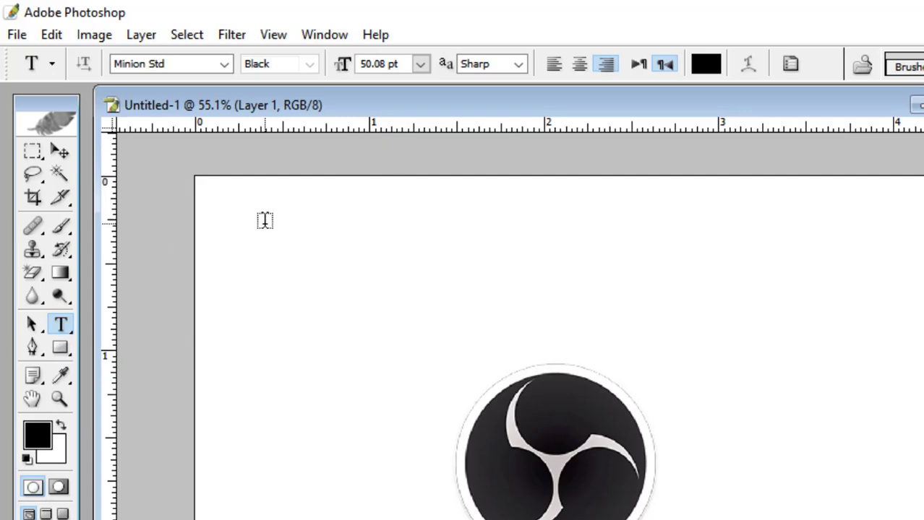
{"action": "left_click", "coordinate": [224, 71]}
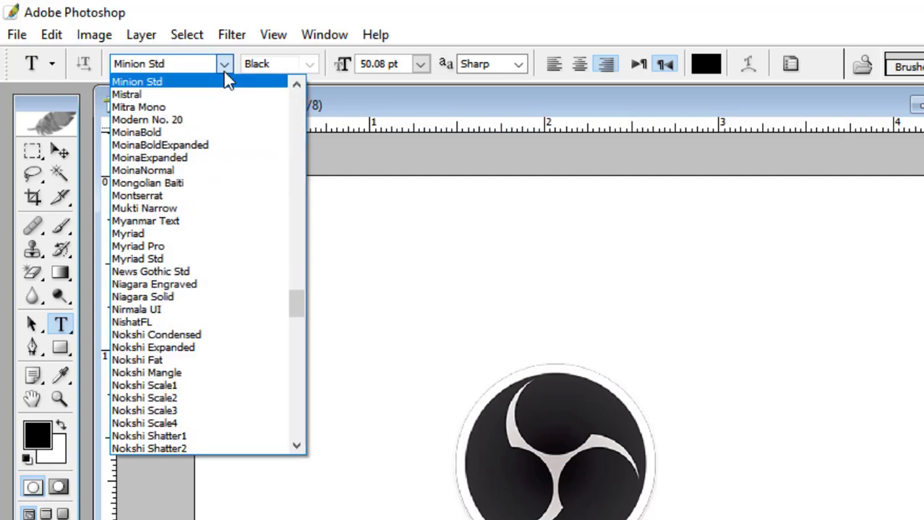
{"action": "mouse_move", "coordinate": [295, 300]}
{"action": "left_mouse_down"}
{"action": "mouse_move", "coordinate": [320, 450]}
{"action": "mouse_move", "coordinate": [314, 344]}
{"action": "mouse_move", "coordinate": [311, 357]}
{"action": "left_mouse_up"}
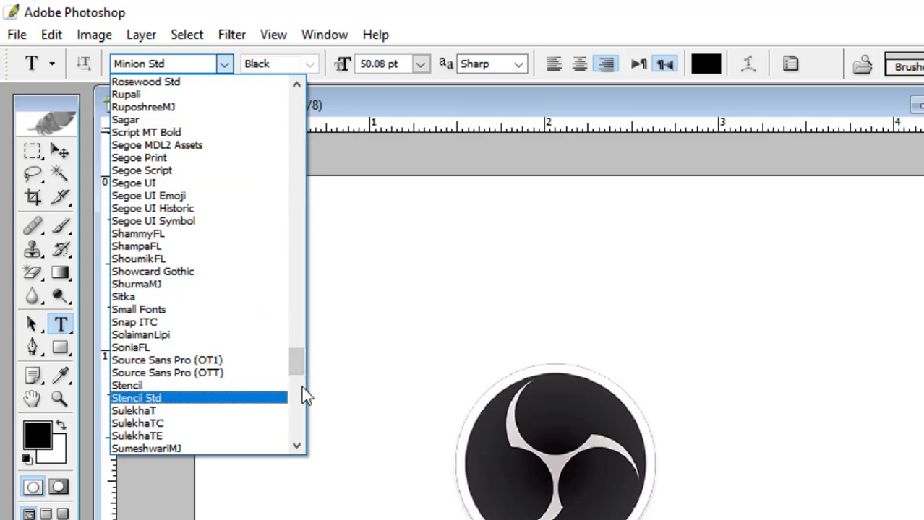
{"action": "scroll", "coordinate": [300, 365], "scroll_direction": "down", "scroll_amount": 6}
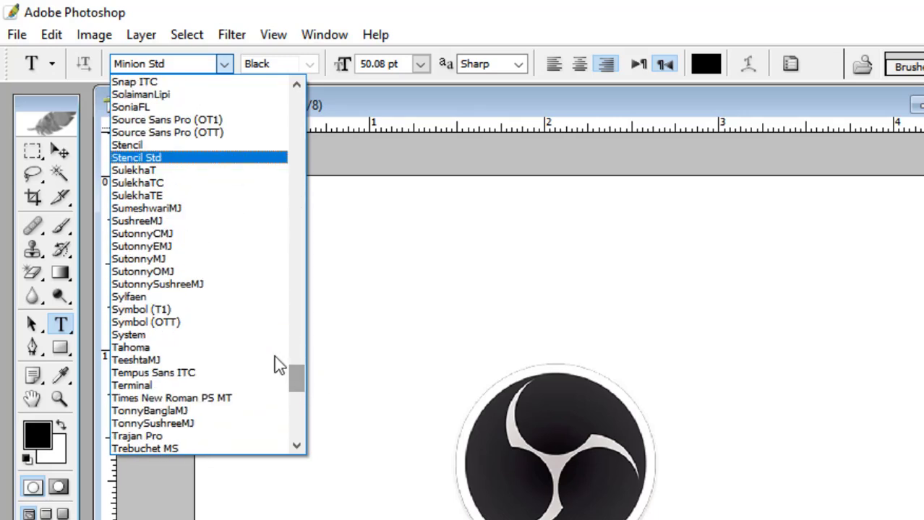
{"action": "left_click", "coordinate": [231, 258]}
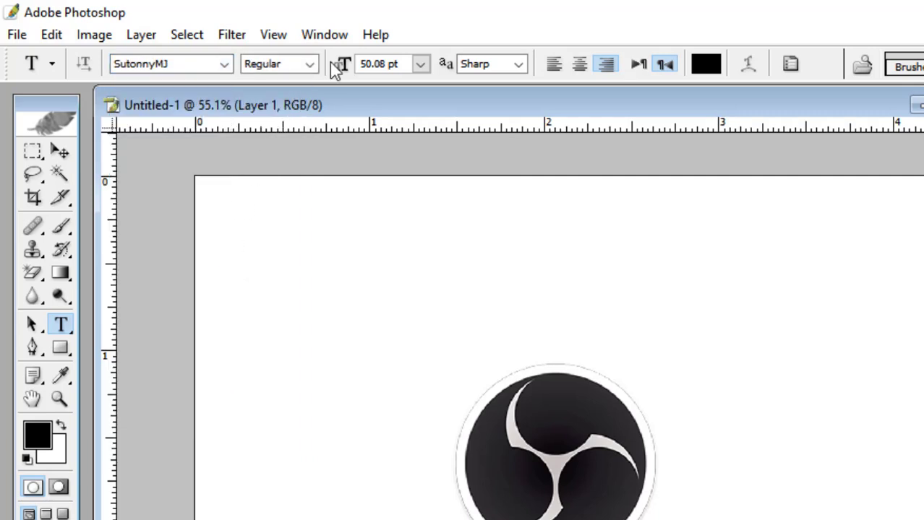
- Start a text line near the canvas top-left at 18 pt
{"action": "left_click", "coordinate": [420, 64]}
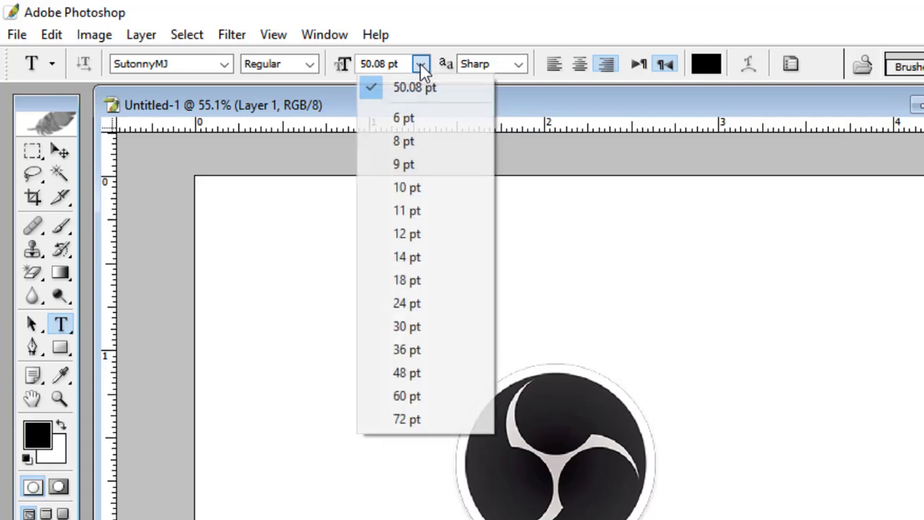
{"action": "left_click", "coordinate": [428, 325]}
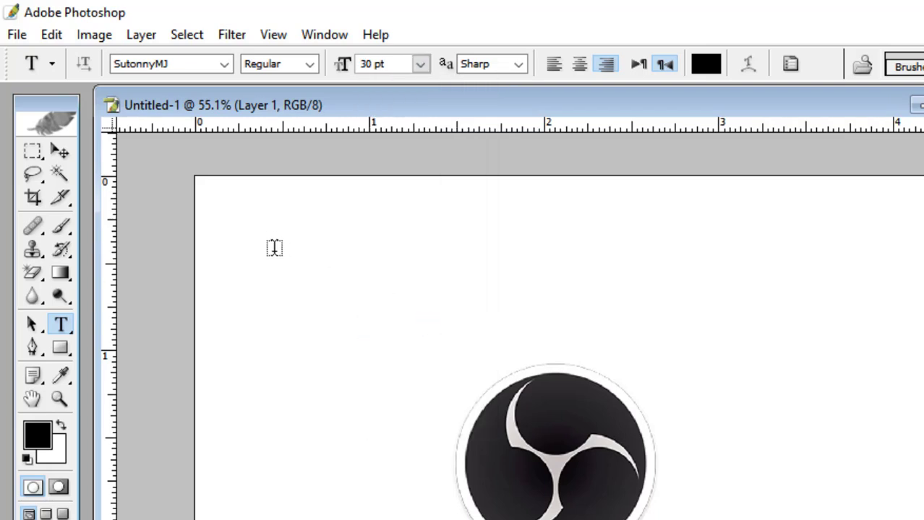
{"action": "left_click", "coordinate": [274, 248]}
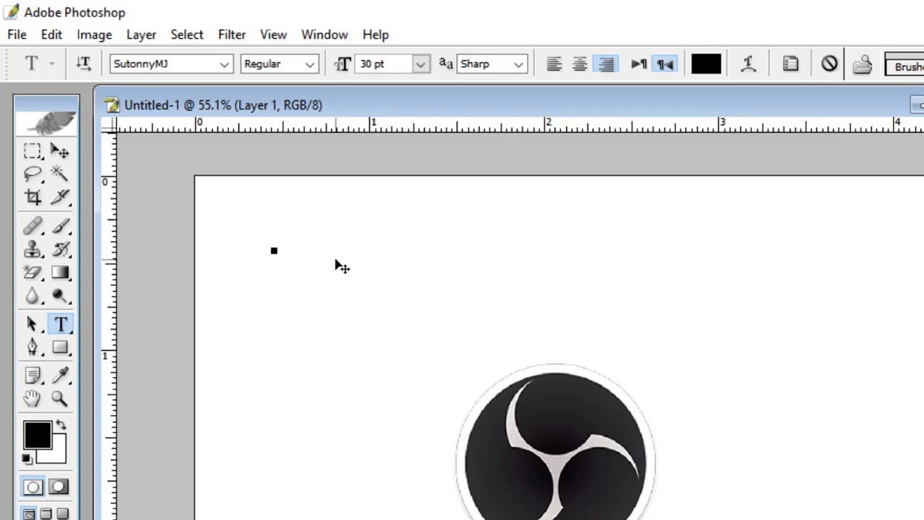
{"action": "left_click", "coordinate": [420, 63]}
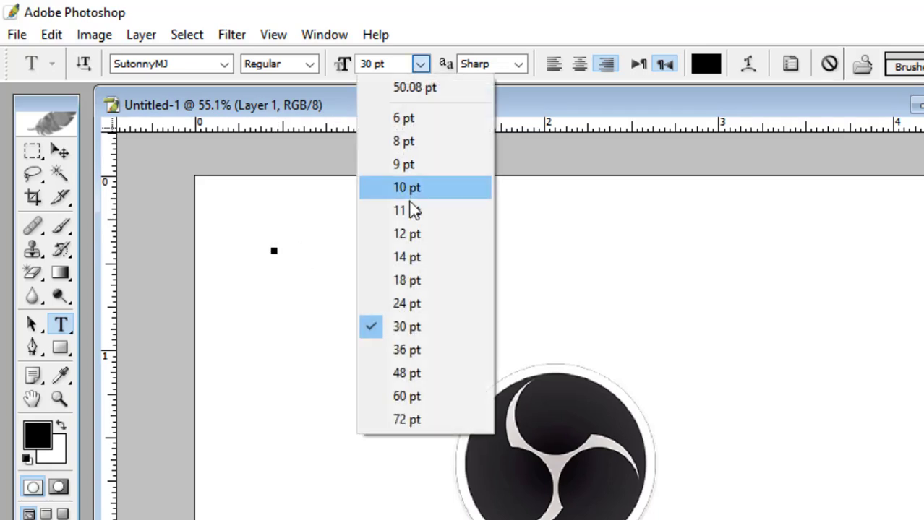
{"action": "left_click", "coordinate": [419, 280]}
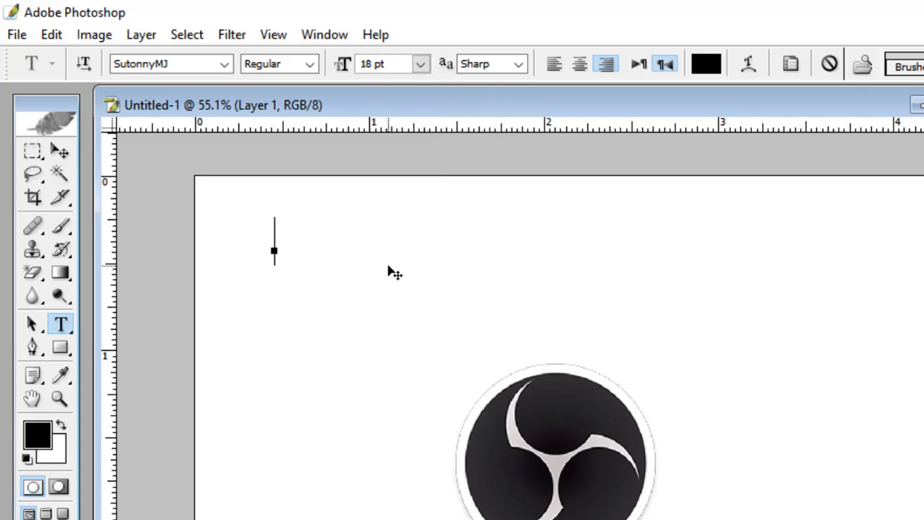
- Type the Bengali title 'সম্পূর্ণ বাংলা টিউটোরিয়াল', fixing typos, and commit it
{"action": "key", "text": "ctrl"}
{"action": "type", "text": "সম"}
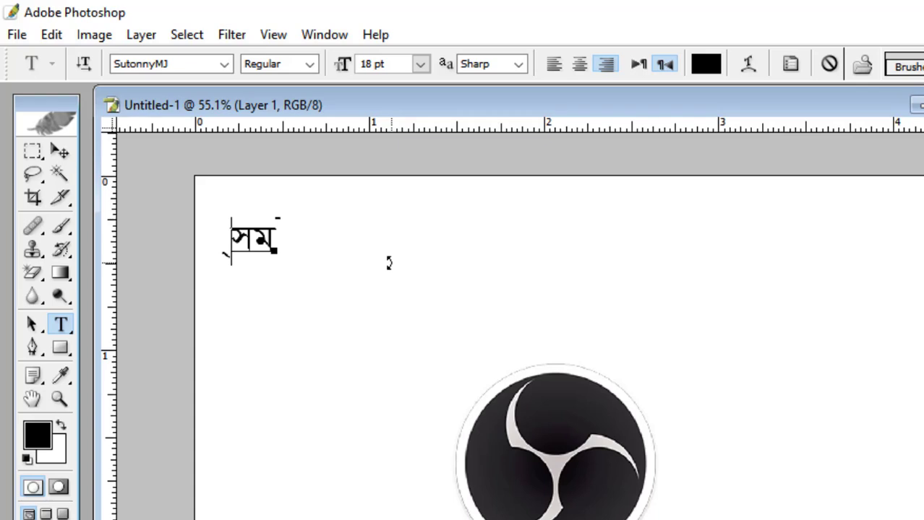
{"action": "type", "text": "স্য"}
{"action": "type", "text": "ণ"}
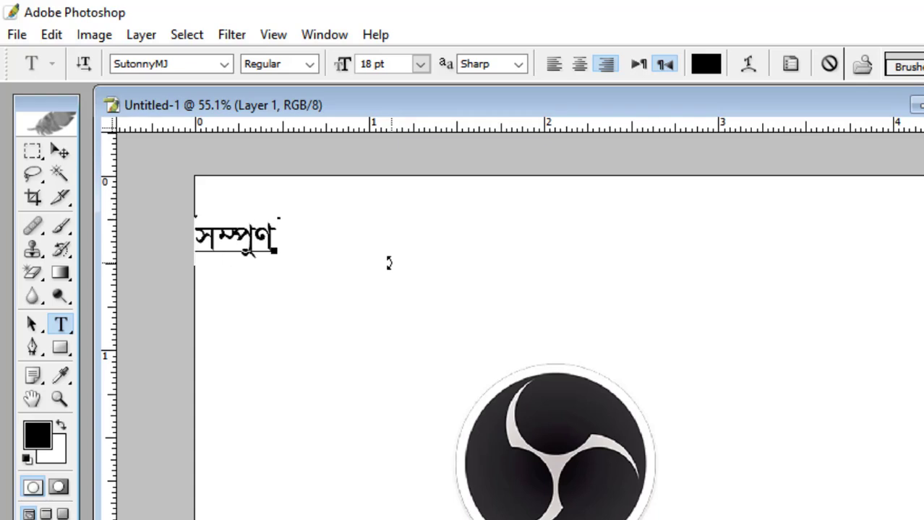
{"action": "key", "text": "BackSpace"}
{"action": "key", "text": "BackSpace"}
{"action": "key", "text": "BackSpace"}
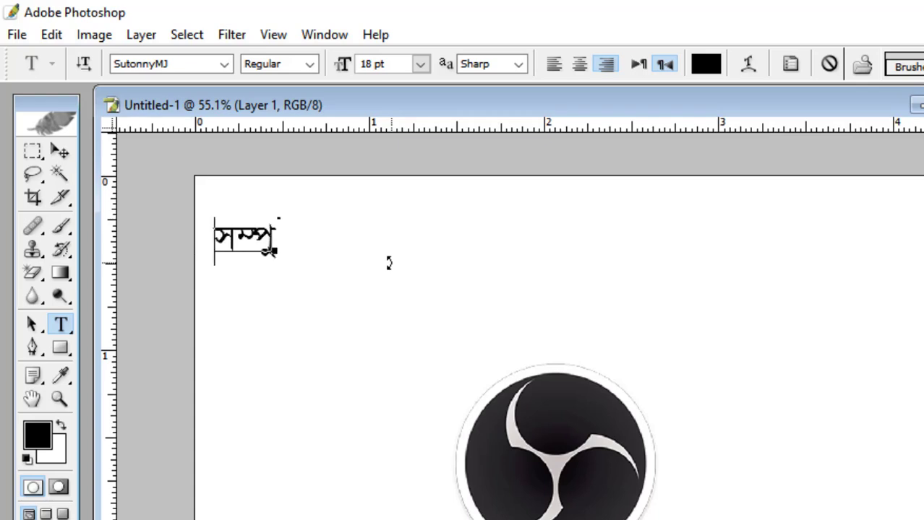
{"action": "type", "text": "ুন"}
{"action": "type", "text": "র্ণ ব"}
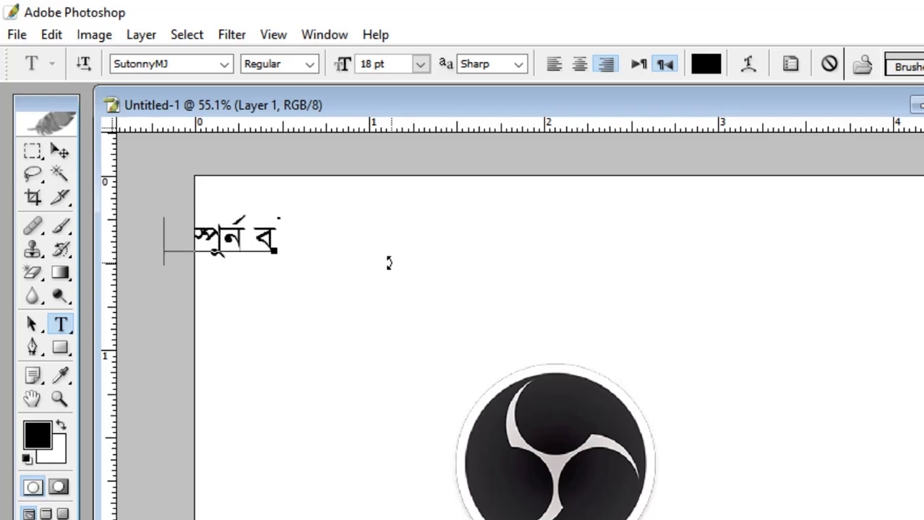
{"action": "type", "text": "াংলা"}
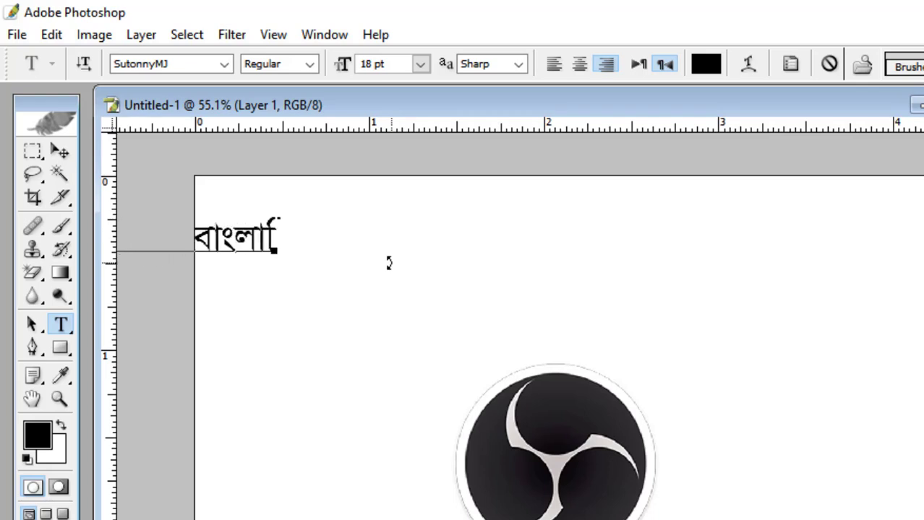
{"action": "type", "text": " wUD"}
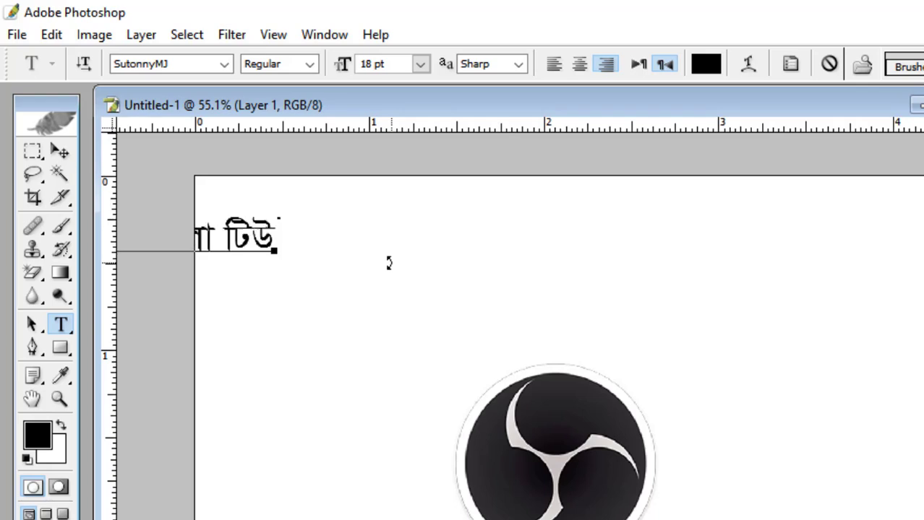
{"action": "type", "text": "‡Uwi"}
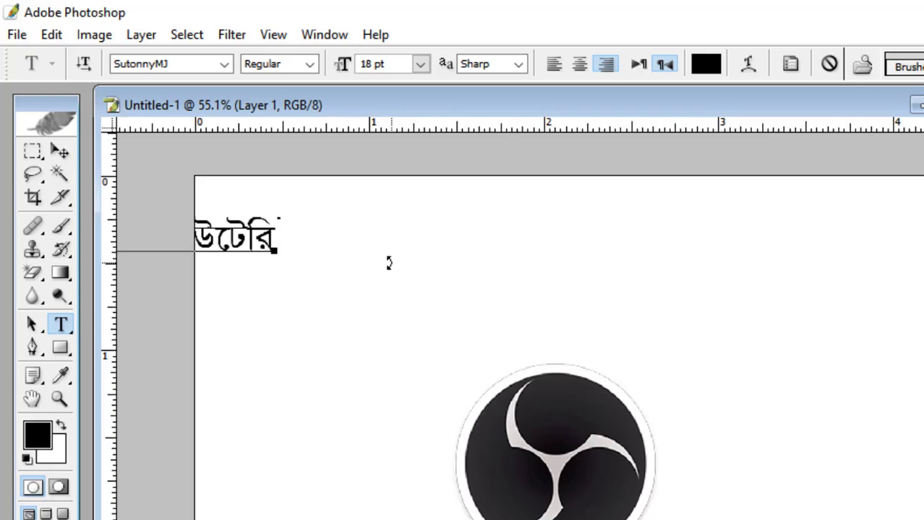
{"action": "type", "text": "j"}
{"action": "key", "text": "BackSpace"}
{"action": "type", "text": "qv"}
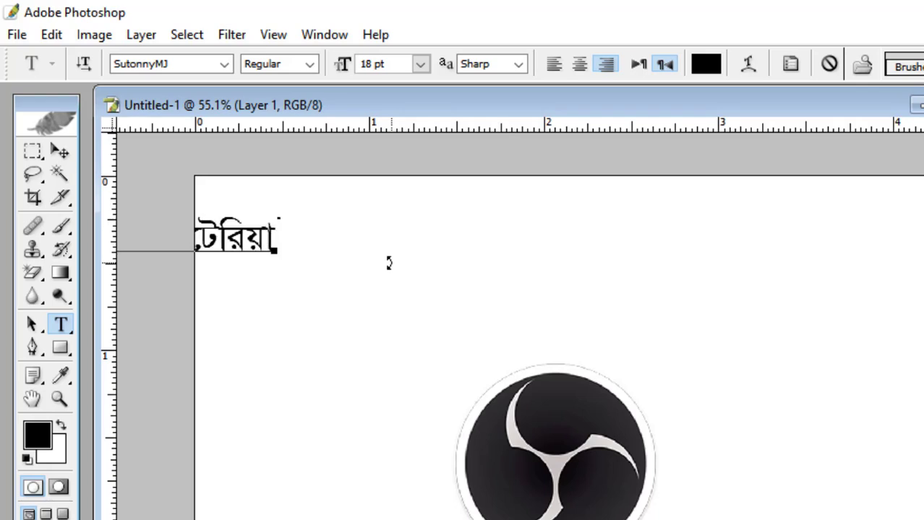
{"action": "type", "text": "j"}
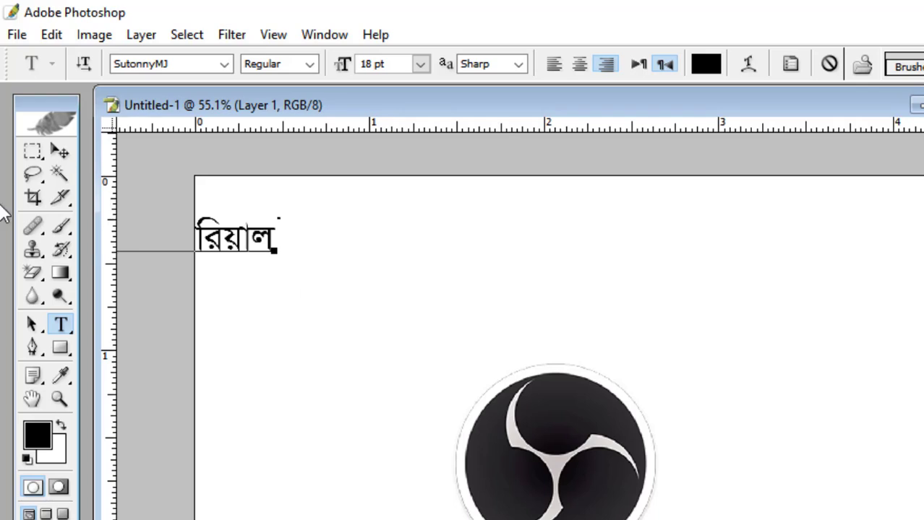
{"action": "left_click", "coordinate": [60, 151]}
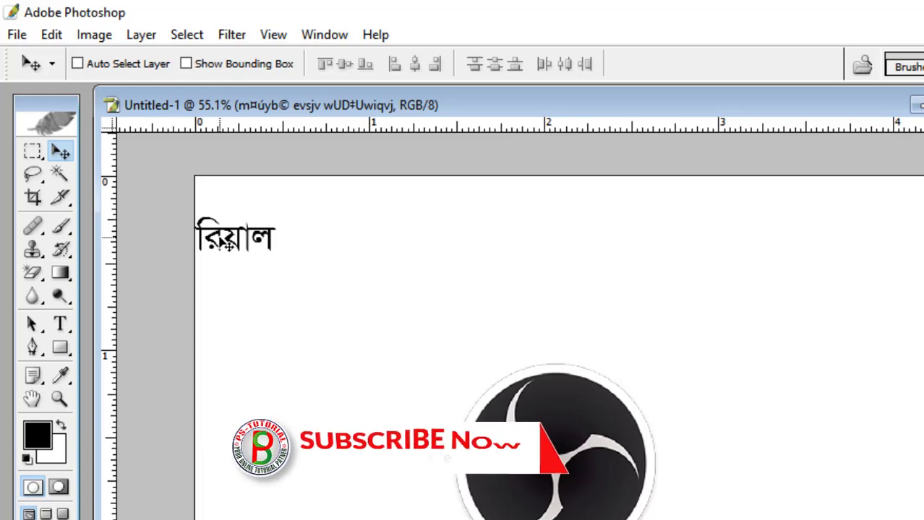
- Scale the Bengali title to 207.5% and centre it just above the OBS logo
{"action": "left_click_drag", "start_coordinate": [304, 262], "coordinate": [725, 315]}
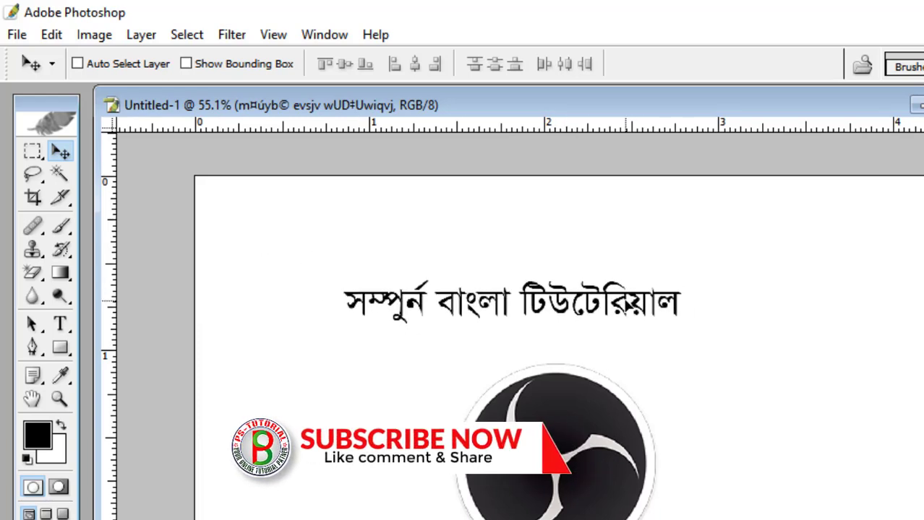
{"action": "key", "text": "ctrl+t"}
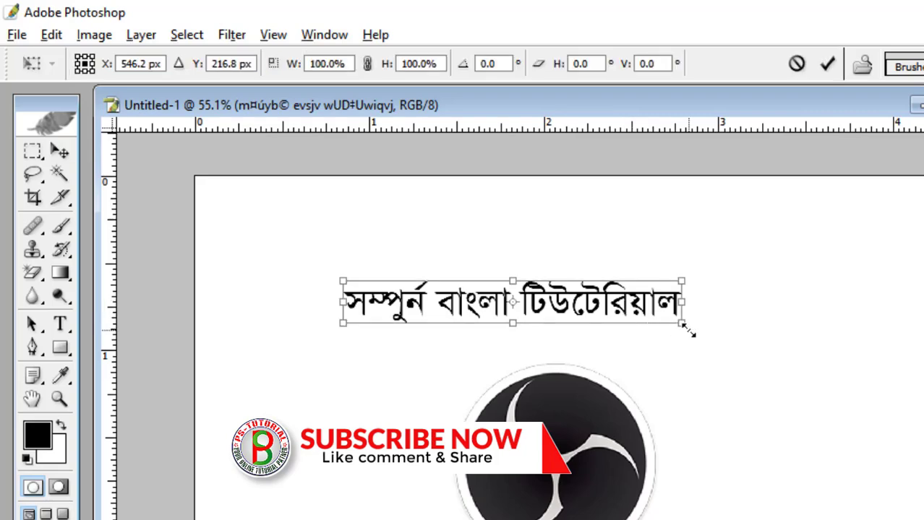
{"action": "left_click_drag", "start_coordinate": [735, 357], "coordinate": [861, 406]}
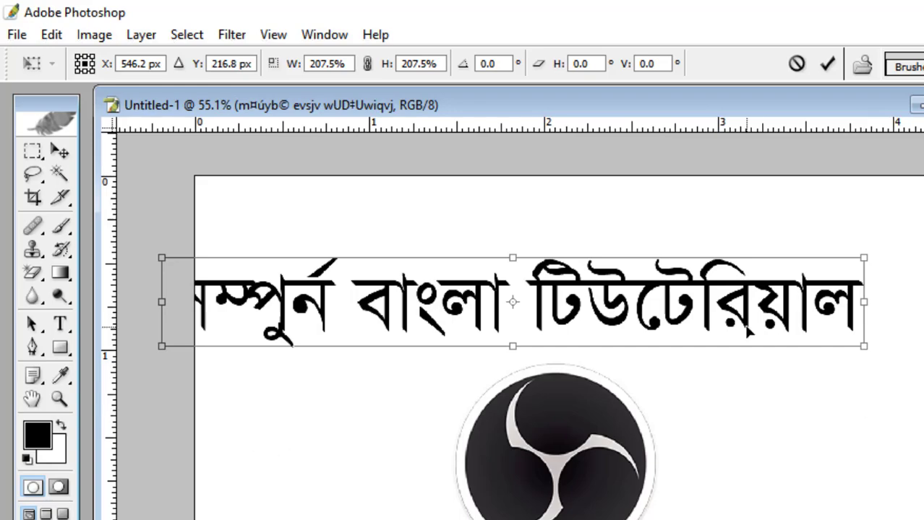
{"action": "left_click_drag", "start_coordinate": [692, 298], "coordinate": [748, 298]}
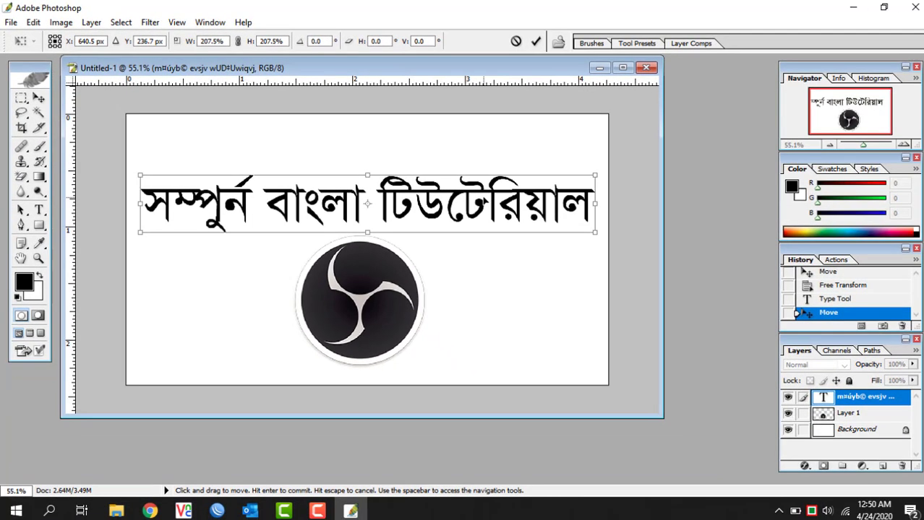
{"action": "left_click_drag", "start_coordinate": [369, 195], "coordinate": [365, 201]}
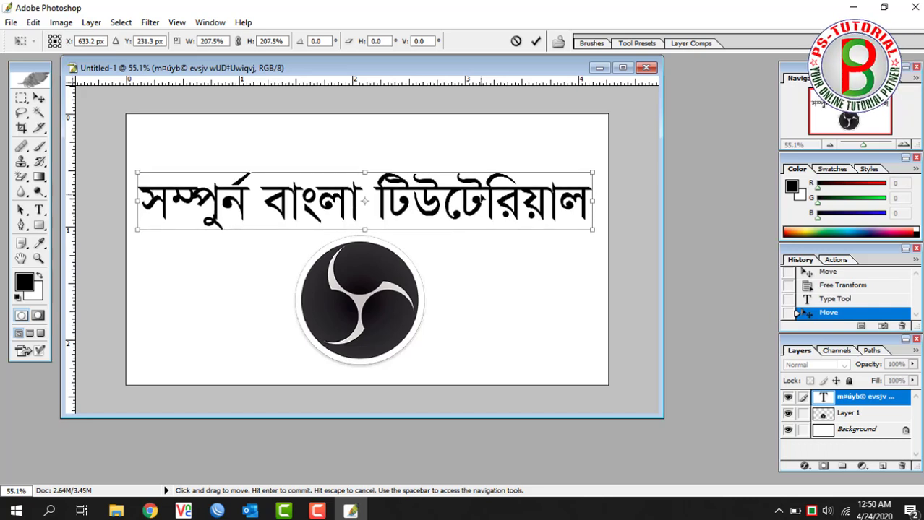
{"action": "key", "text": "Return"}
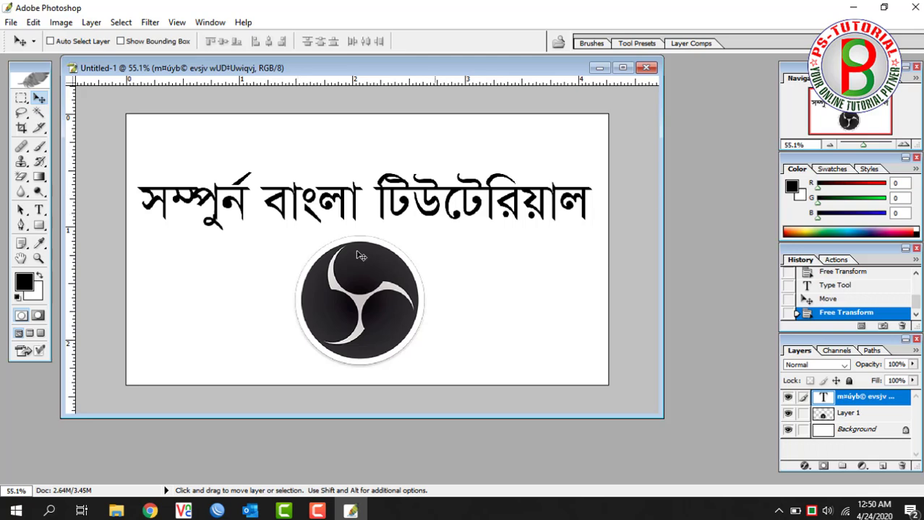
- Select the whole Bengali title line and its font name field
{"action": "left_click", "coordinate": [39, 210]}
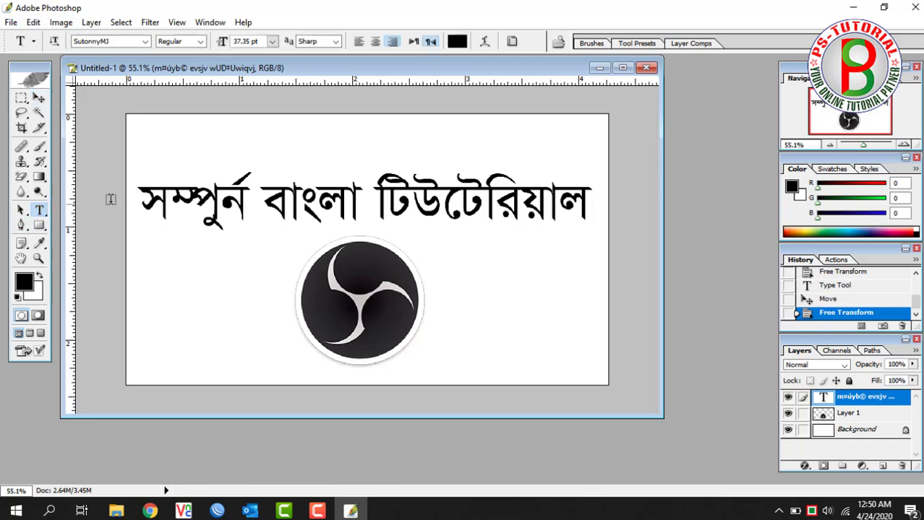
{"action": "mouse_move", "coordinate": [141, 199]}
{"action": "left_mouse_down"}
{"action": "mouse_move", "coordinate": [165, 209]}
{"action": "mouse_move", "coordinate": [415, 217]}
{"action": "mouse_move", "coordinate": [616, 240]}
{"action": "left_mouse_up"}
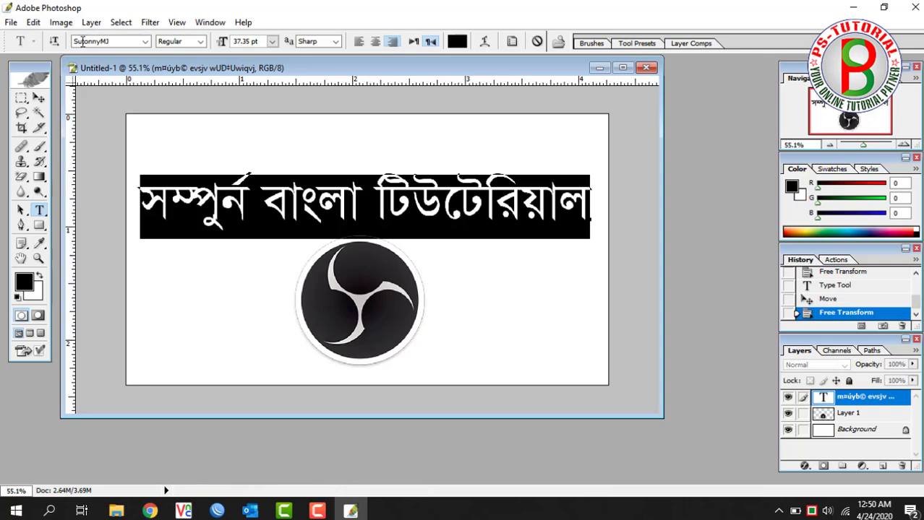
{"action": "left_click", "coordinate": [146, 43]}
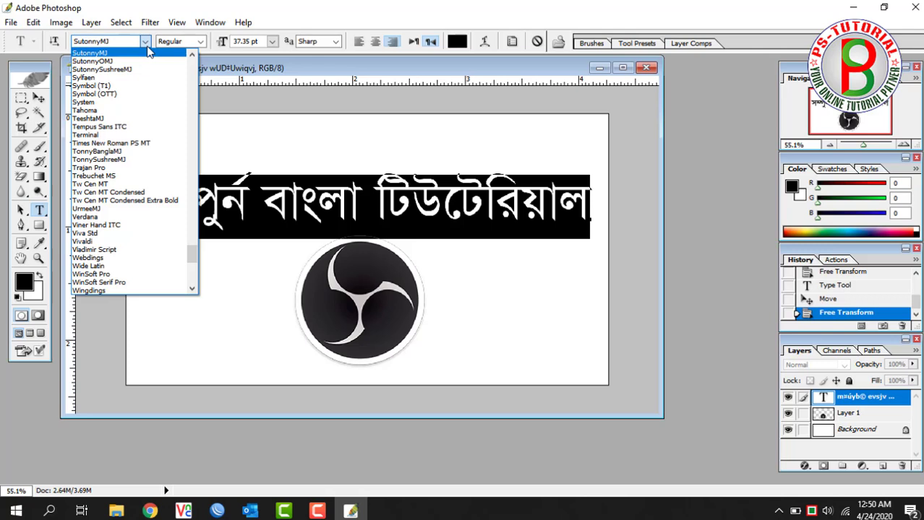
{"action": "left_click", "coordinate": [147, 46]}
{"action": "left_click", "coordinate": [127, 43]}
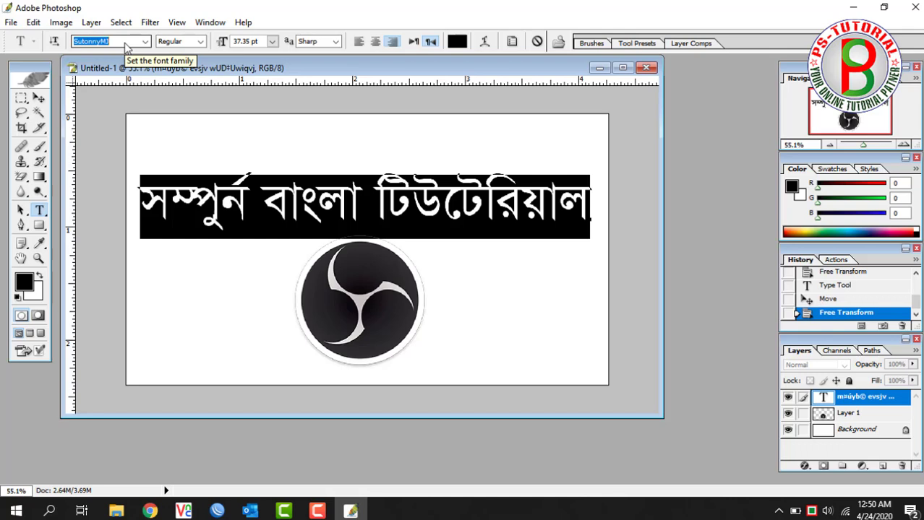
- Step through the font list and settle on SushreeMJ for the title
{"action": "key", "text": "Down"}
{"action": "key", "text": "Down"}
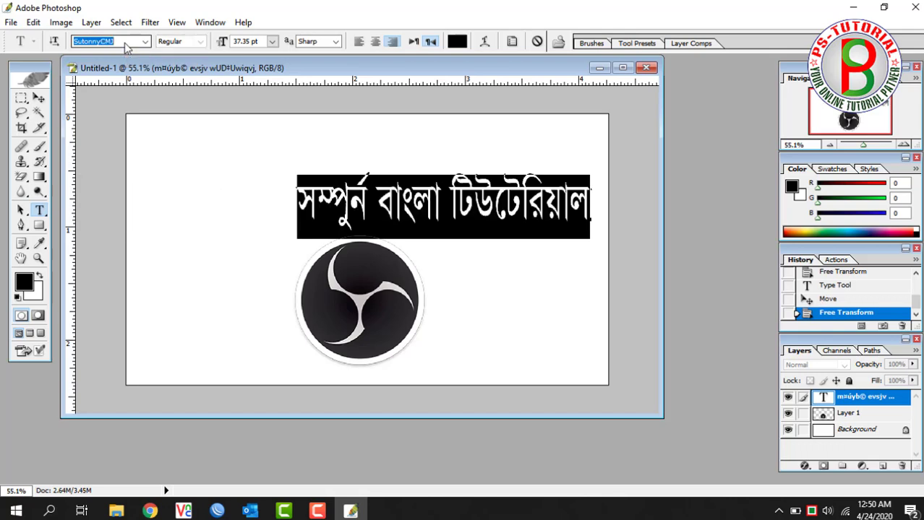
{"action": "key", "text": "Up"}
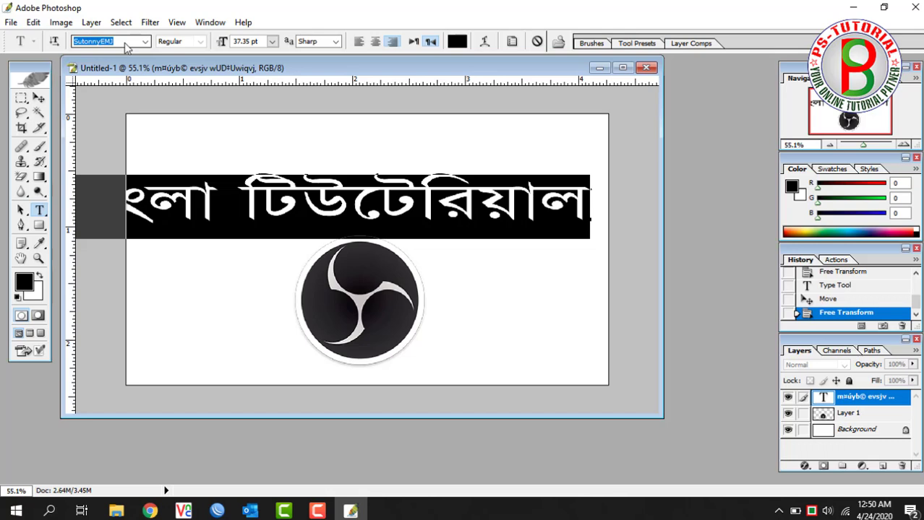
{"action": "key", "text": "Up"}
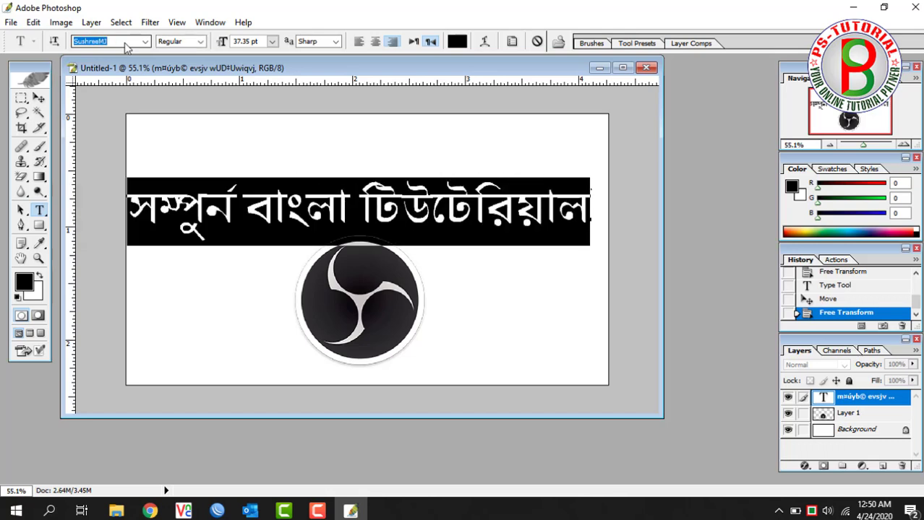
{"action": "key", "text": "Up"}
{"action": "key", "text": "Up"}
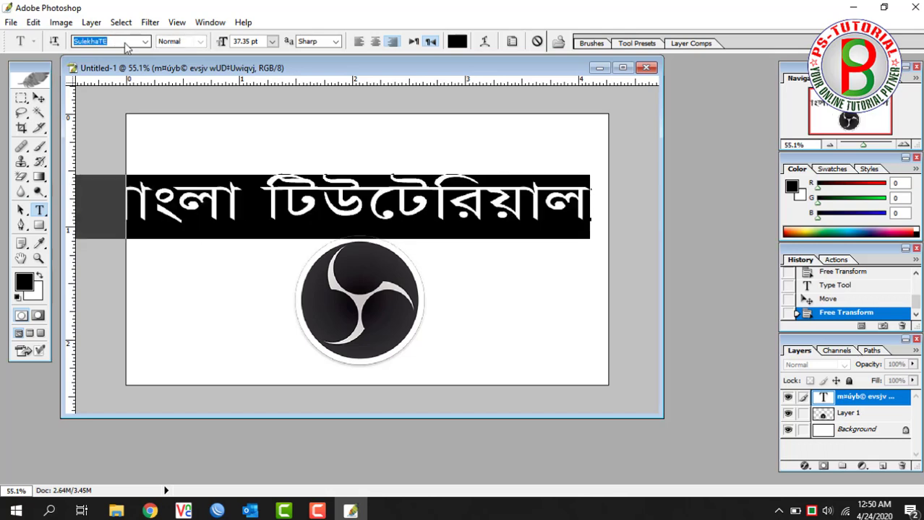
{"action": "key", "text": "Up"}
{"action": "key", "text": "Up"}
{"action": "key", "text": "Up"}
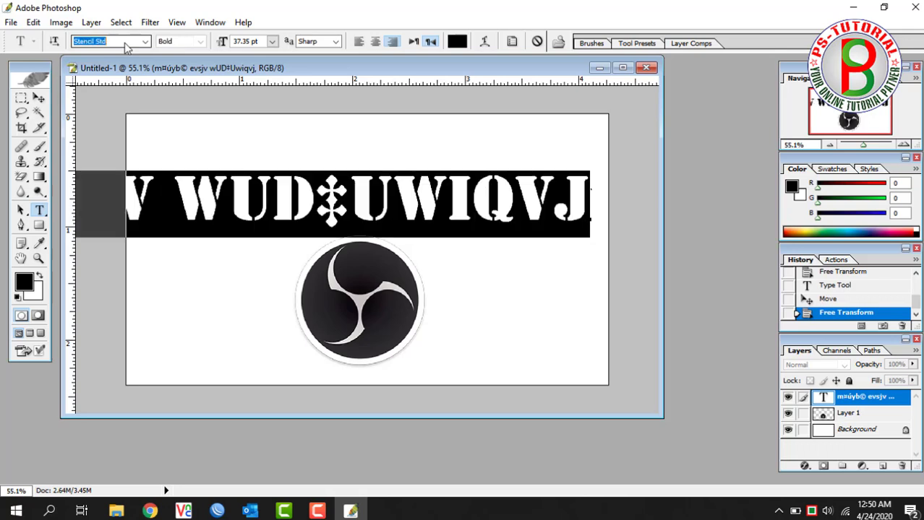
{"action": "key", "text": "Up"}
{"action": "key", "text": "Up"}
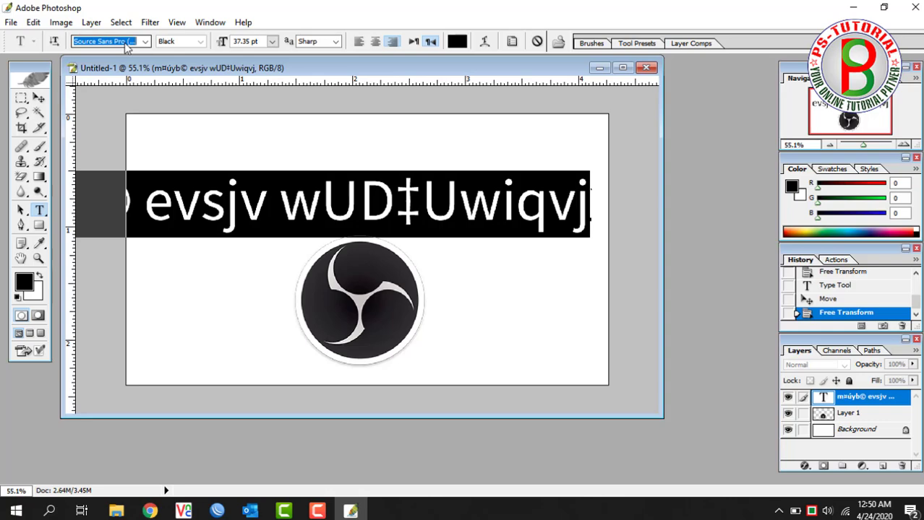
{"action": "key", "text": "Down"}
{"action": "key", "text": "Down"}
{"action": "key", "text": "Down"}
{"action": "key", "text": "Down"}
{"action": "key", "text": "Down"}
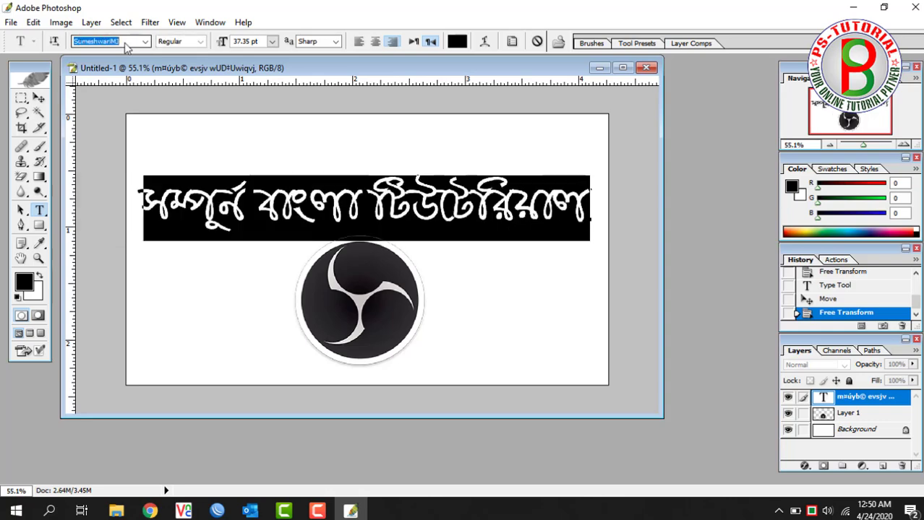
{"action": "key", "text": "Down"}
- Commit the SushreeMJ title, nudge it slightly right, then switch to Google Chrome
{"action": "left_click", "coordinate": [39, 99]}
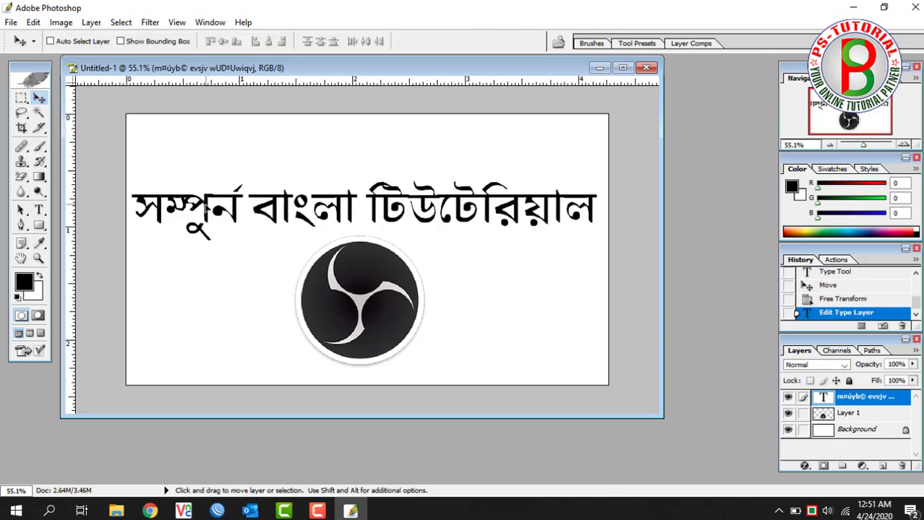
{"action": "left_click_drag", "start_coordinate": [204, 208], "coordinate": [209, 209]}
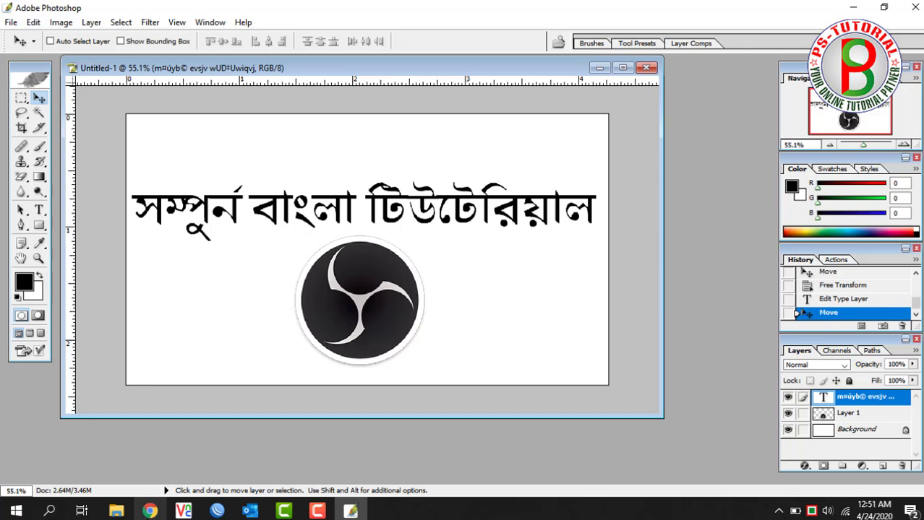
{"action": "left_click", "coordinate": [150, 511]}
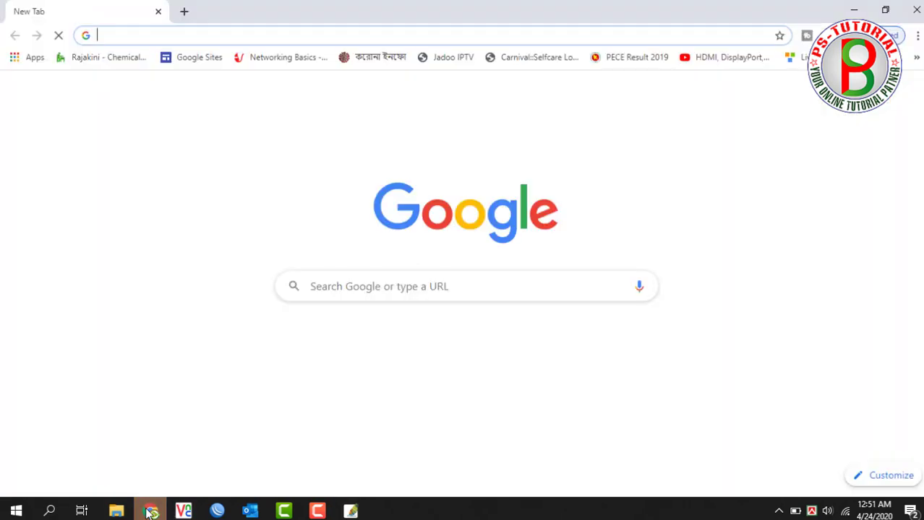
- Search Google for 'obs'
{"action": "type", "text": "pob"}
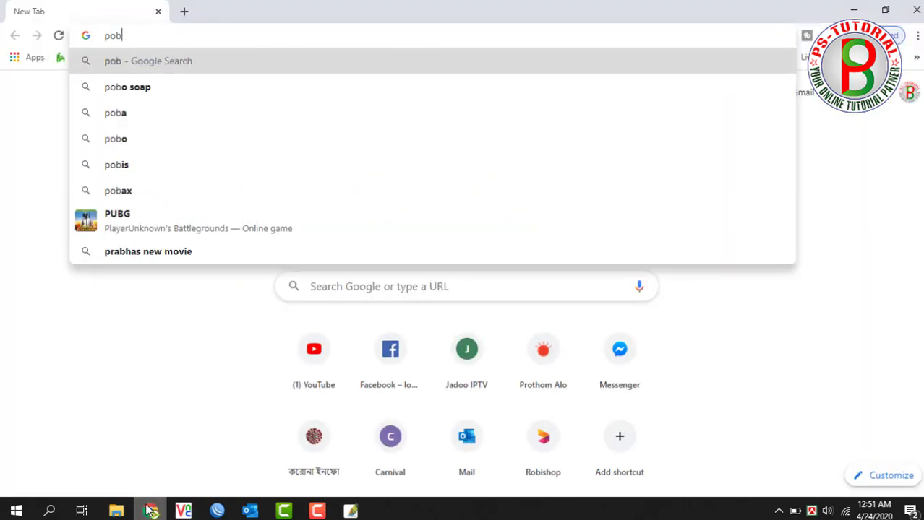
{"action": "type", "text": "s"}
{"action": "key", "text": "BackSpace"}
{"action": "key", "text": "BackSpace"}
{"action": "key", "text": "BackSpace"}
{"action": "key", "text": "BackSpace"}
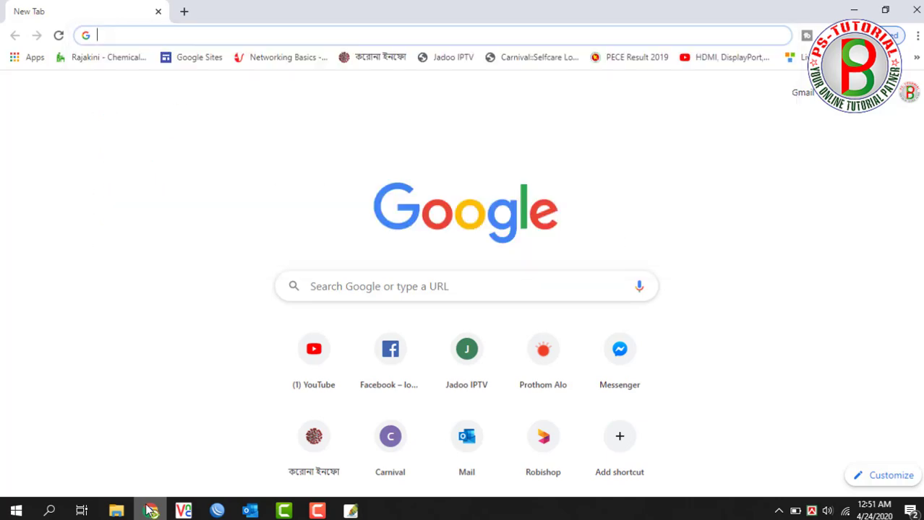
{"action": "type", "text": "obs"}
{"action": "key", "text": "Return"}
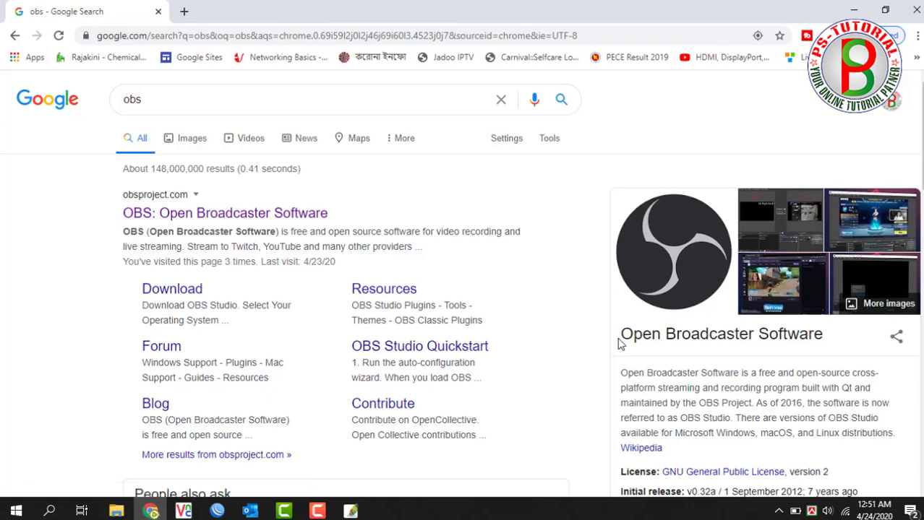
- Copy the 'Open Broadcaster Software' title from the search results
{"action": "left_click_drag", "start_coordinate": [620, 349], "coordinate": [822, 350]}
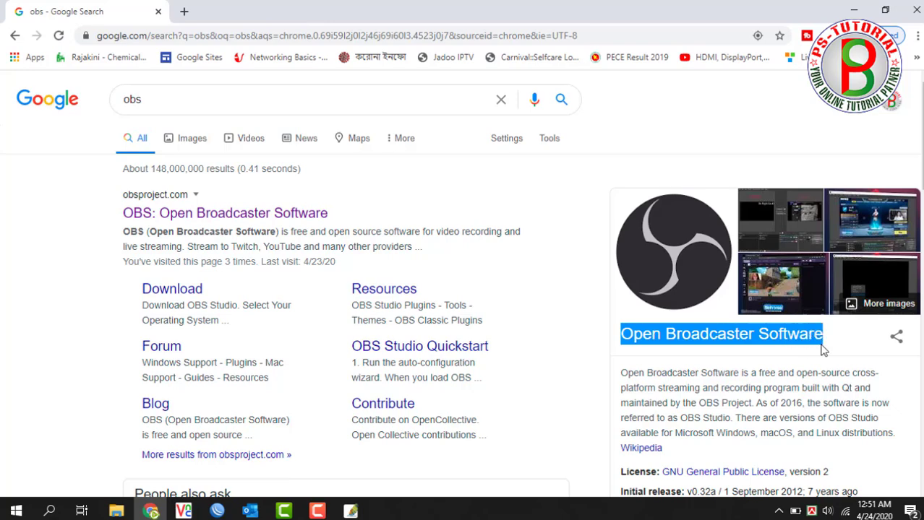
{"action": "left_click", "coordinate": [822, 350]}
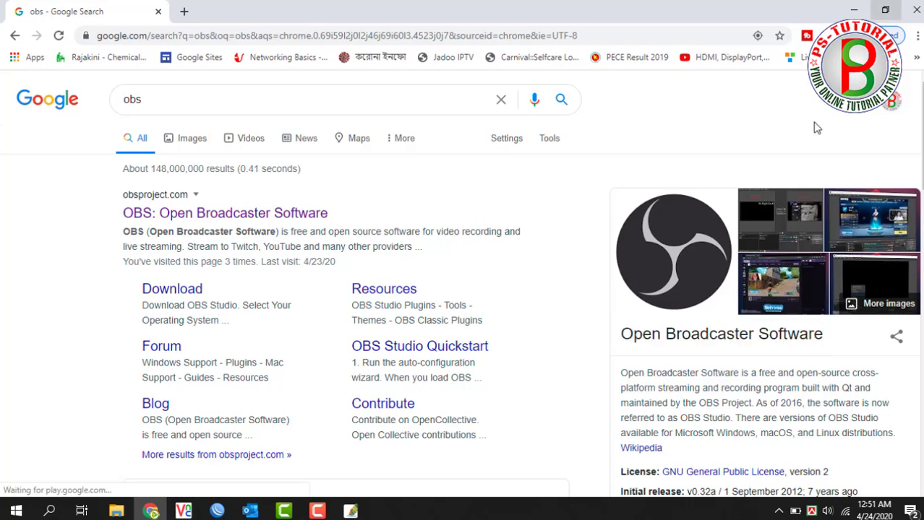
{"action": "left_click_drag", "start_coordinate": [620, 334], "coordinate": [823, 336]}
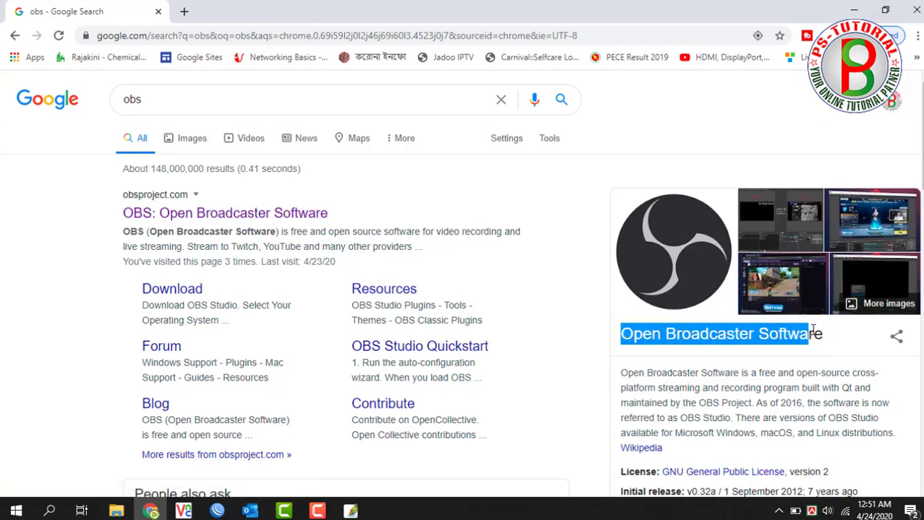
{"action": "right_click", "coordinate": [800, 341]}
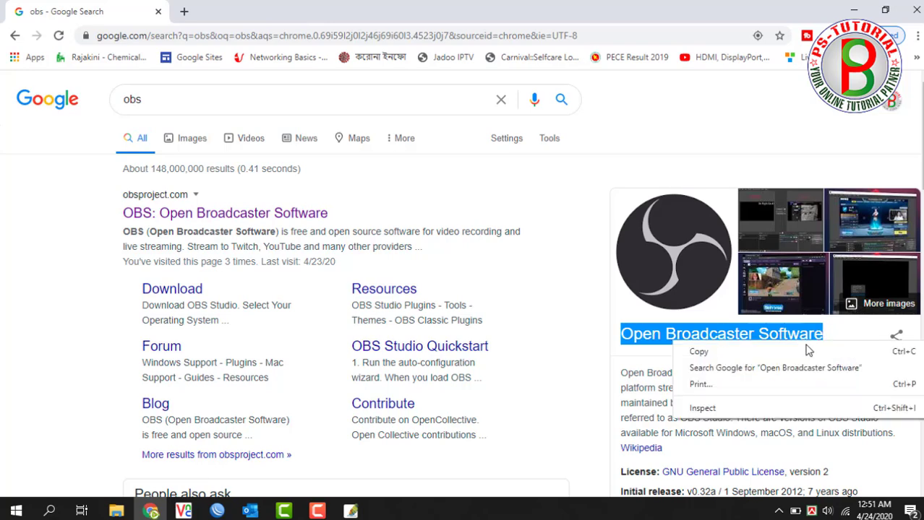
{"action": "left_click", "coordinate": [810, 352]}
- Return to Photoshop and set the Type tool font to Times New Roman
{"action": "left_click", "coordinate": [862, 15]}
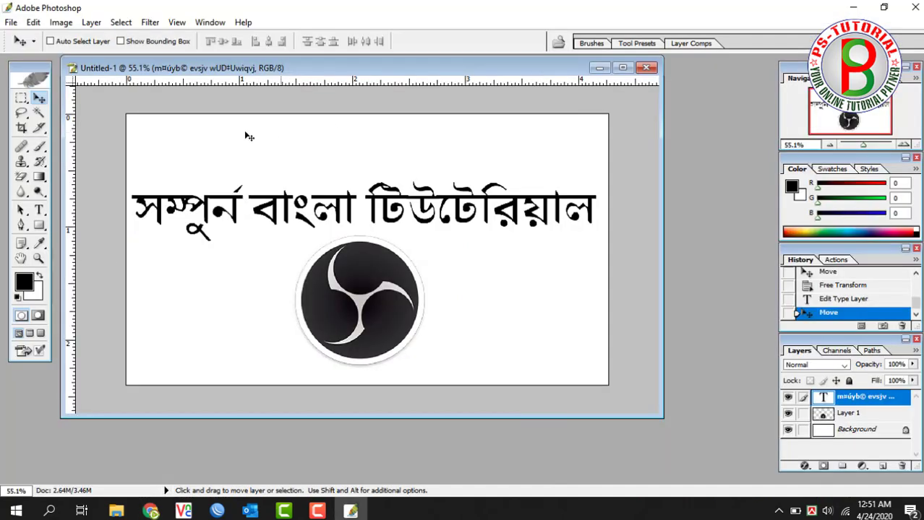
{"action": "left_click", "coordinate": [39, 210]}
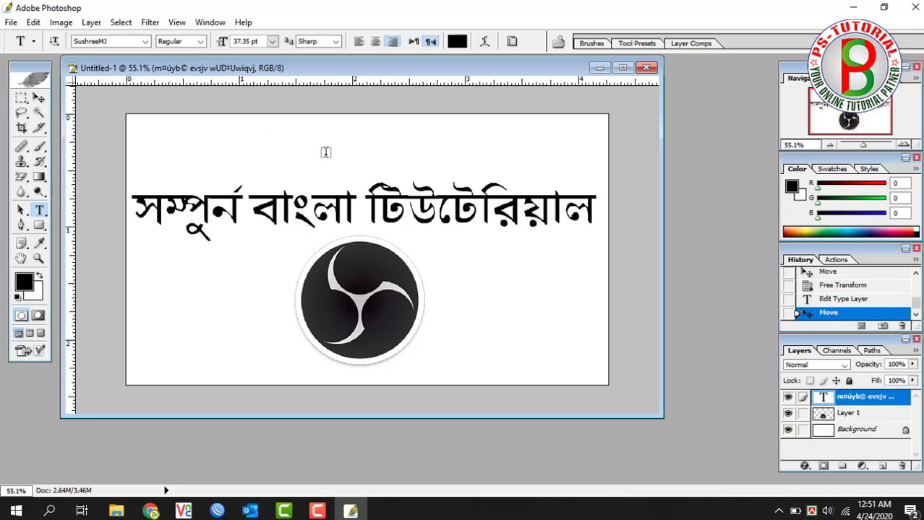
{"action": "left_click", "coordinate": [146, 41]}
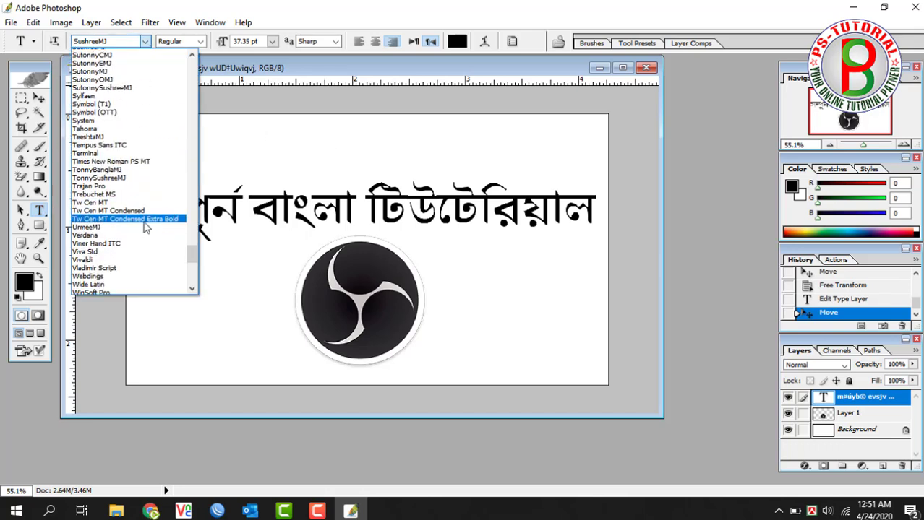
{"action": "scroll", "coordinate": [144, 227], "scroll_direction": "down", "scroll_amount": 3}
{"action": "scroll", "coordinate": [144, 227], "scroll_direction": "down", "scroll_amount": 2}
{"action": "scroll", "coordinate": [143, 226], "scroll_direction": "down", "scroll_amount": 5}
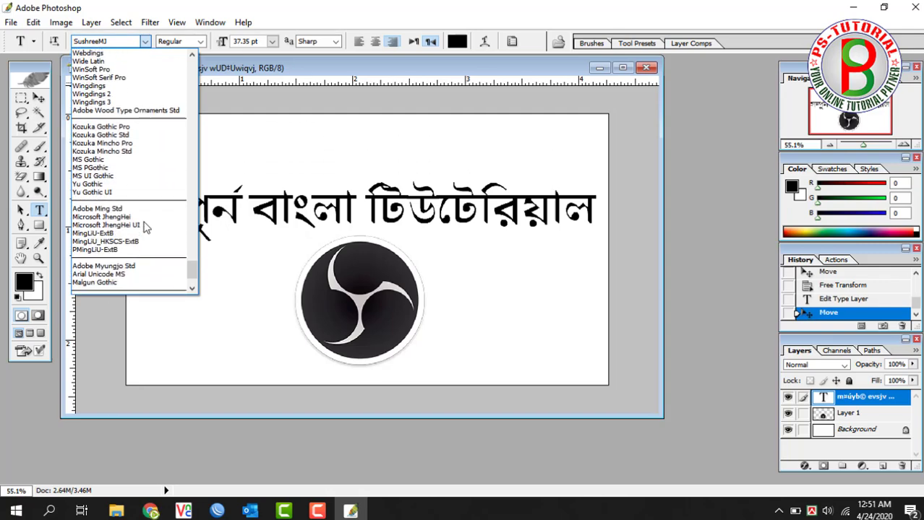
{"action": "scroll", "coordinate": [143, 227], "scroll_direction": "down", "scroll_amount": 1}
{"action": "scroll", "coordinate": [144, 227], "scroll_direction": "down", "scroll_amount": 1}
{"action": "scroll", "coordinate": [144, 226], "scroll_direction": "up", "scroll_amount": 1}
{"action": "scroll", "coordinate": [144, 227], "scroll_direction": "up", "scroll_amount": 6}
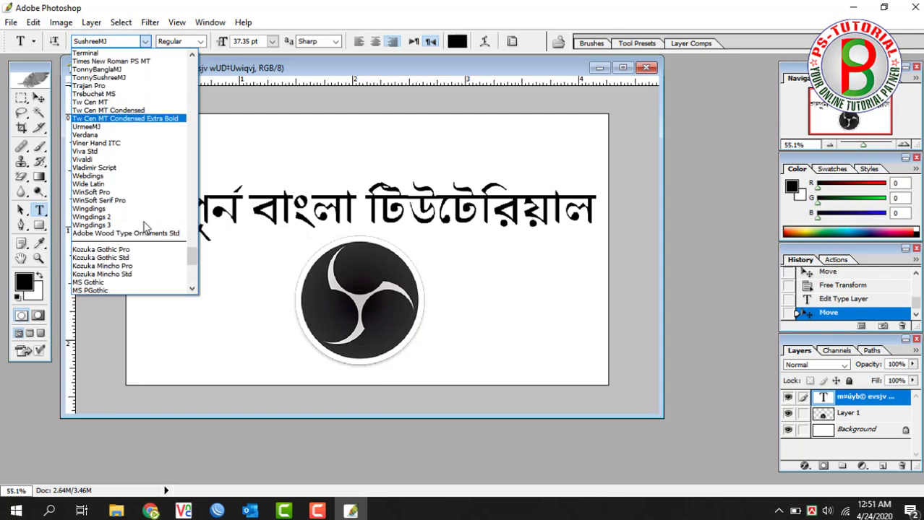
{"action": "scroll", "coordinate": [144, 227], "scroll_direction": "up", "scroll_amount": 1}
{"action": "scroll", "coordinate": [143, 227], "scroll_direction": "down", "scroll_amount": 1}
{"action": "scroll", "coordinate": [143, 227], "scroll_direction": "up", "scroll_amount": 1}
{"action": "scroll", "coordinate": [144, 217], "scroll_direction": "up", "scroll_amount": 1}
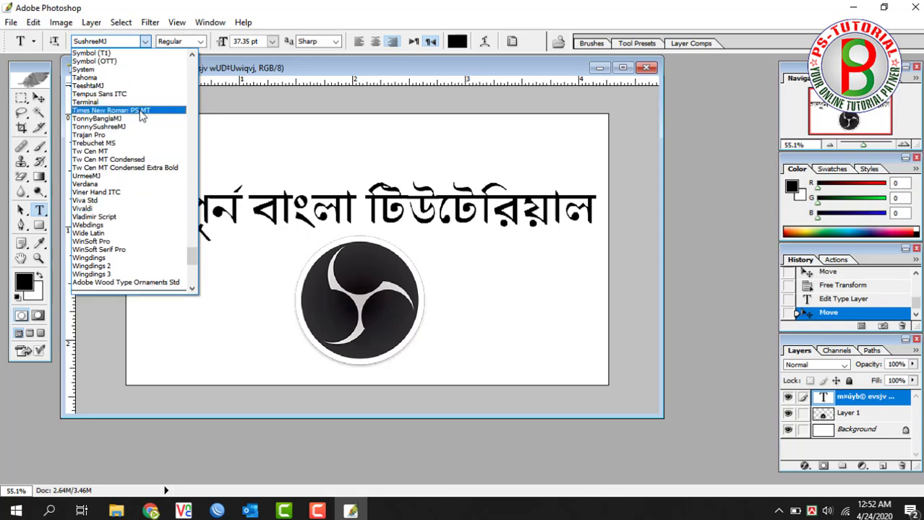
{"action": "left_click", "coordinate": [141, 111]}
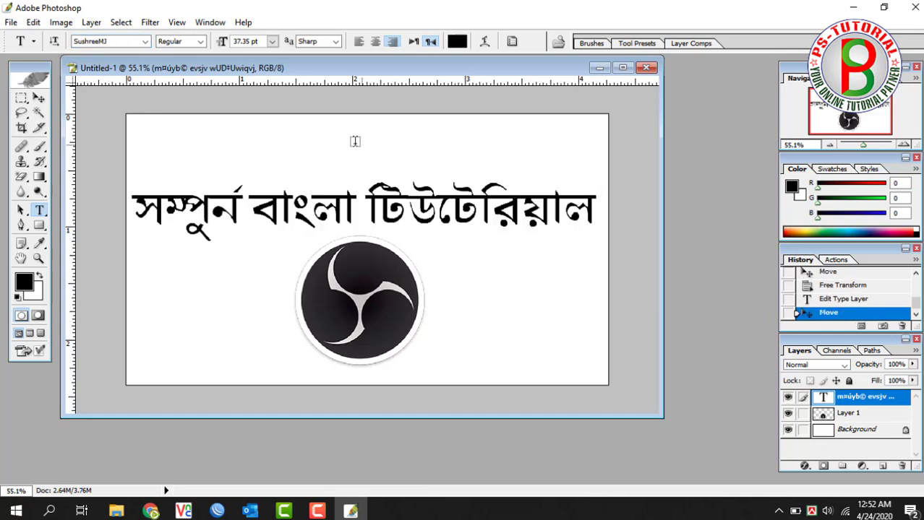
- Paste 'Open Broadcaster Software' as Times New Roman text and move it to the upper centre
{"action": "left_click", "coordinate": [343, 139]}
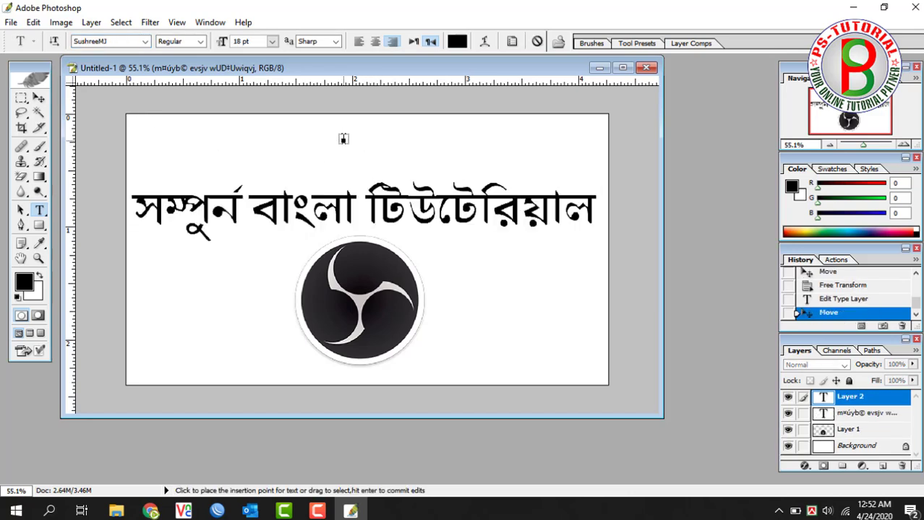
{"action": "left_click", "coordinate": [144, 41]}
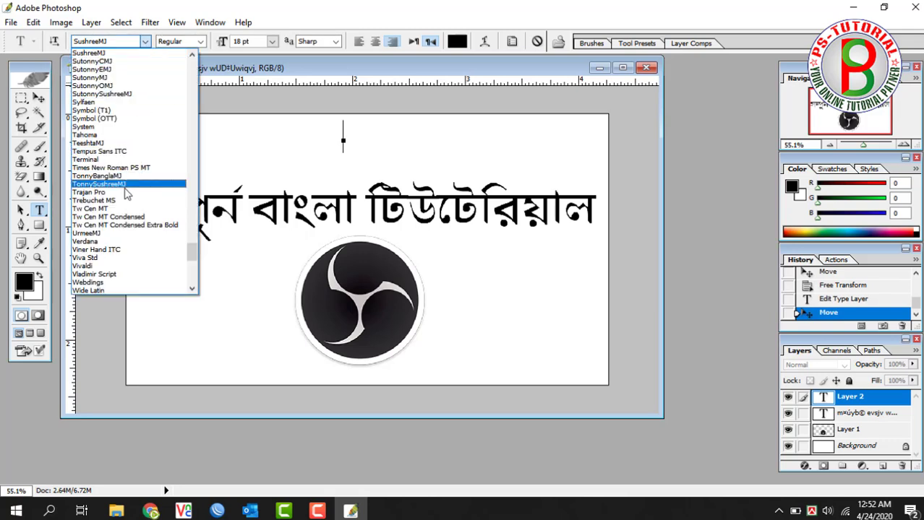
{"action": "left_click", "coordinate": [138, 167]}
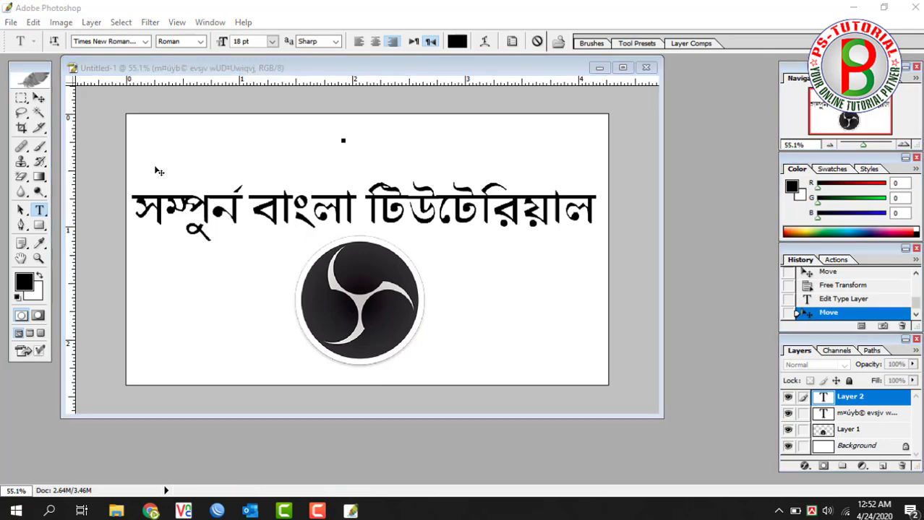
{"action": "key", "text": "super"}
{"action": "key", "text": "ctrl+t"}
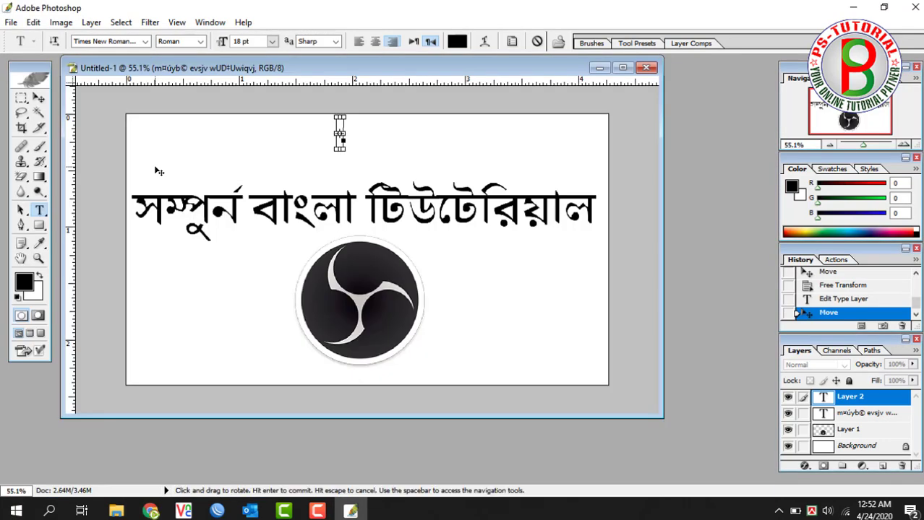
{"action": "key", "text": "ctrl+v"}
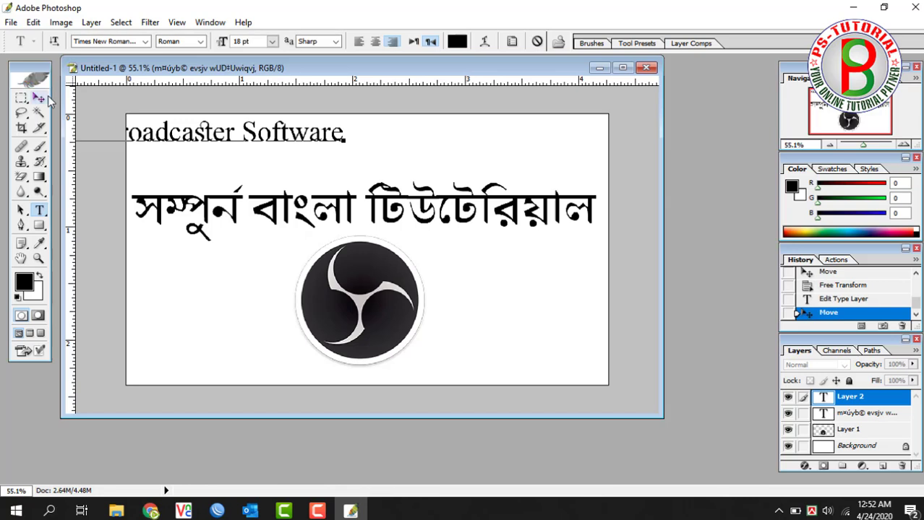
{"action": "key", "text": "ctrl+Return"}
{"action": "mouse_move", "coordinate": [126, 107]}
{"action": "left_mouse_down"}
{"action": "mouse_move", "coordinate": [424, 162]}
{"action": "mouse_move", "coordinate": [399, 157]}
{"action": "left_mouse_up"}
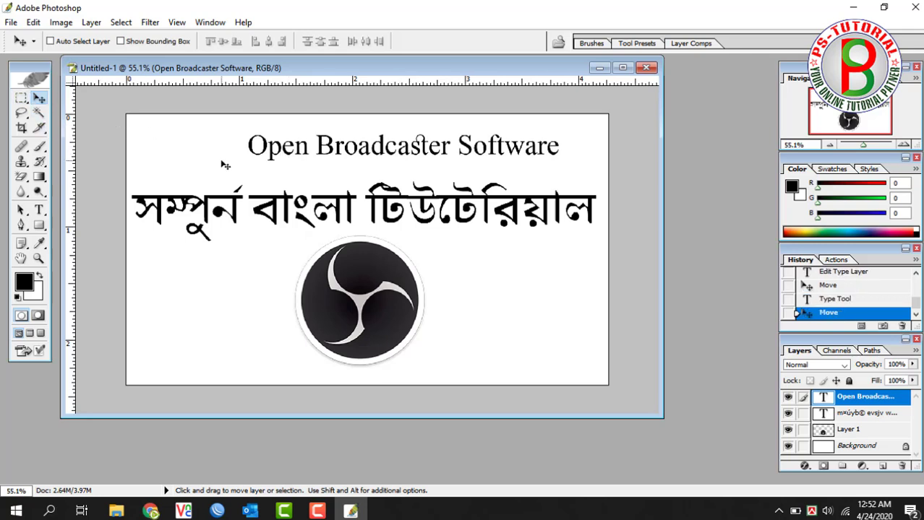
- Add an 'OBS' text layer at the top-left and scale it to 194.5%
{"action": "left_click", "coordinate": [39, 209]}
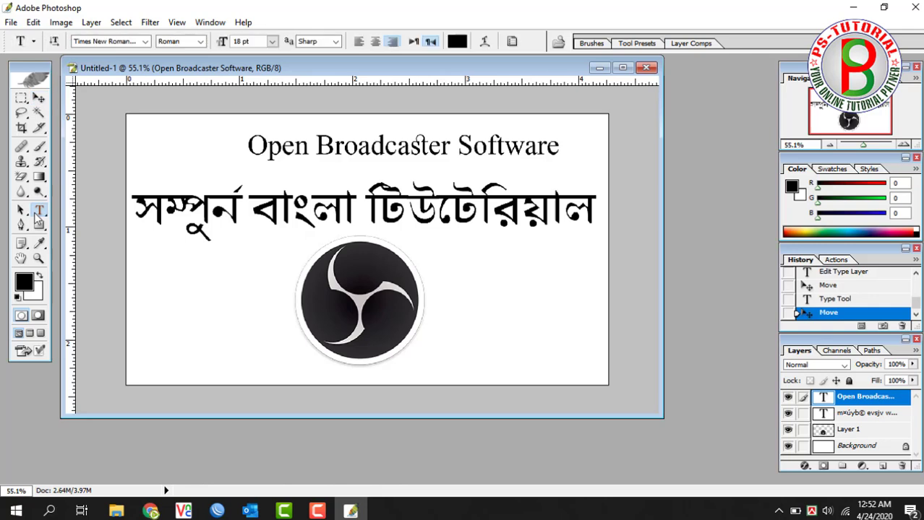
{"action": "left_click", "coordinate": [158, 148]}
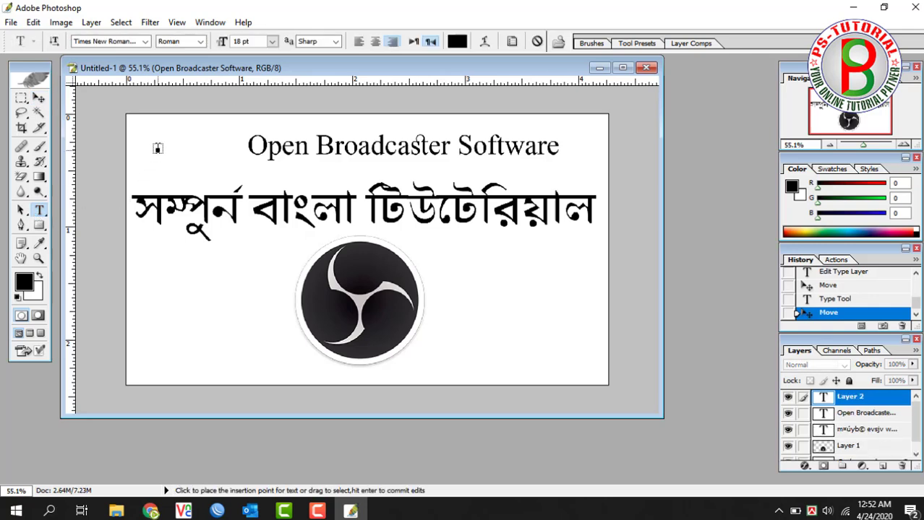
{"action": "type", "text": "OBS."}
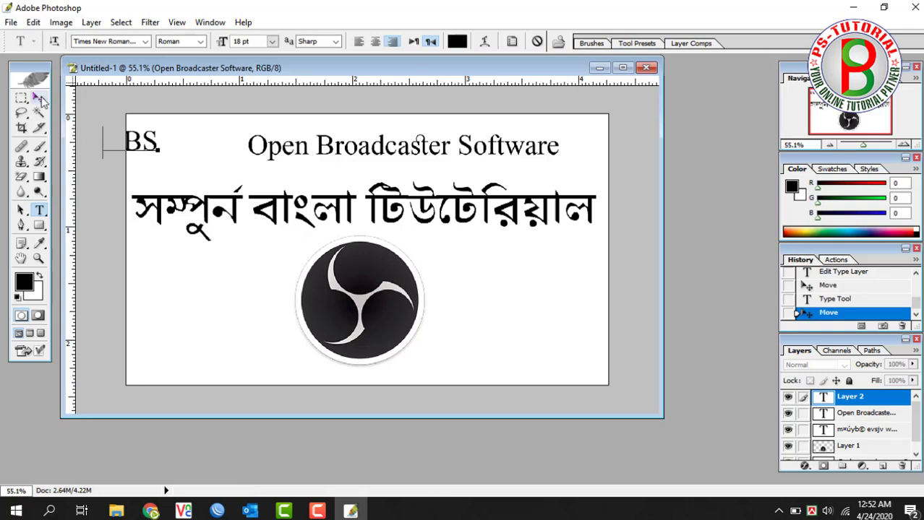
{"action": "left_click", "coordinate": [39, 97]}
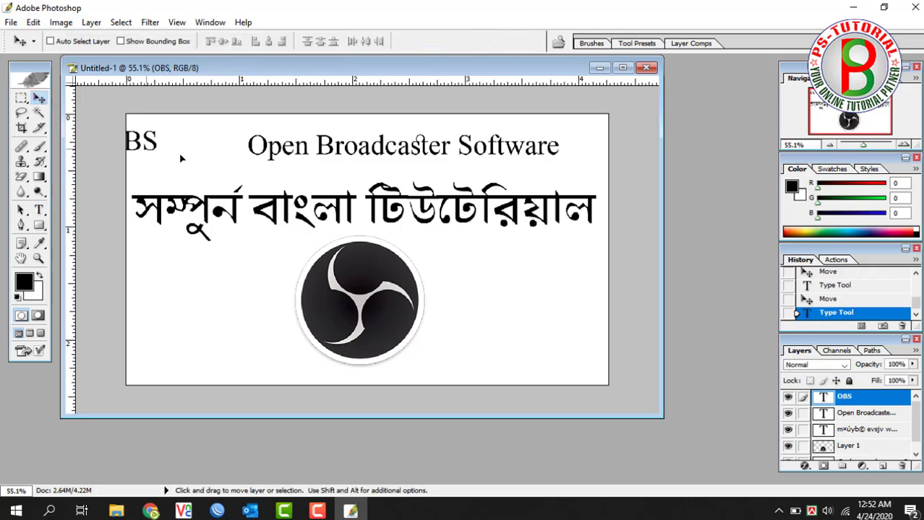
{"action": "left_click_drag", "start_coordinate": [183, 154], "coordinate": [185, 150]}
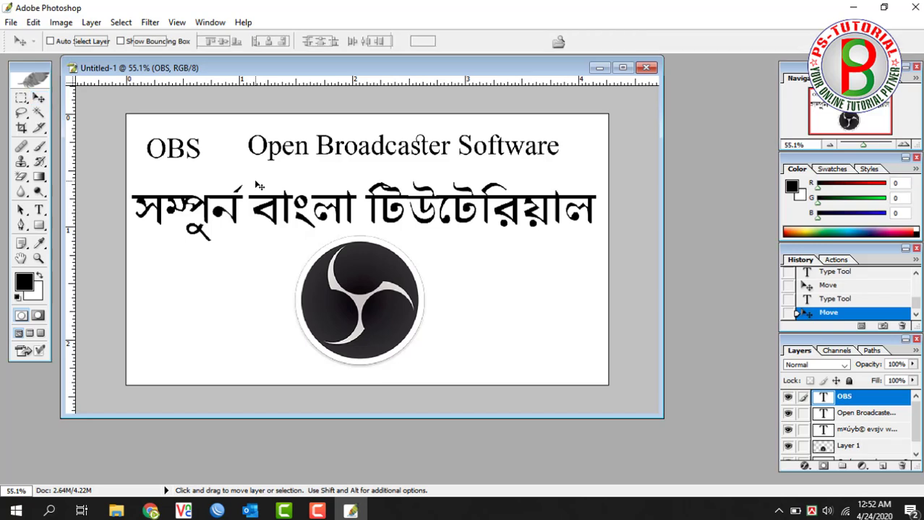
{"action": "key", "text": "ctrl+t"}
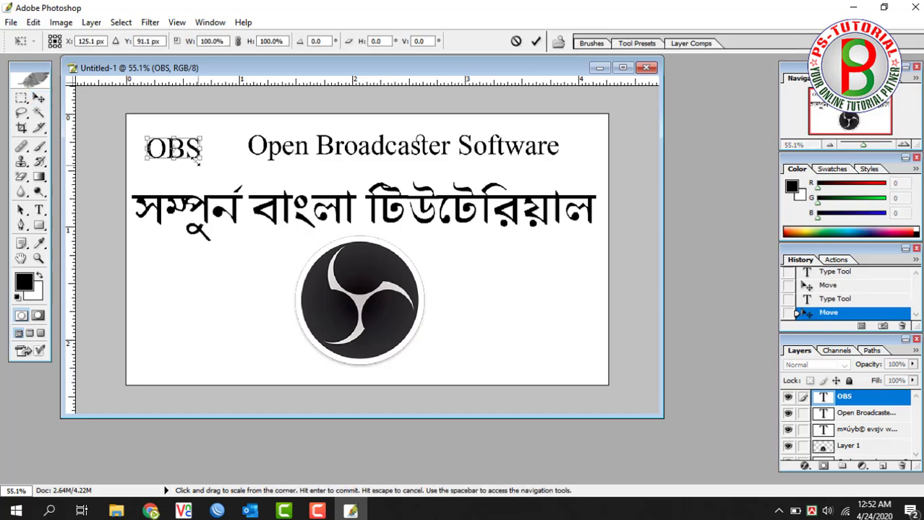
{"action": "mouse_move", "coordinate": [199, 158]}
{"action": "left_mouse_down"}
{"action": "mouse_move", "coordinate": [223, 172]}
{"action": "mouse_move", "coordinate": [220, 160]}
{"action": "left_mouse_up"}
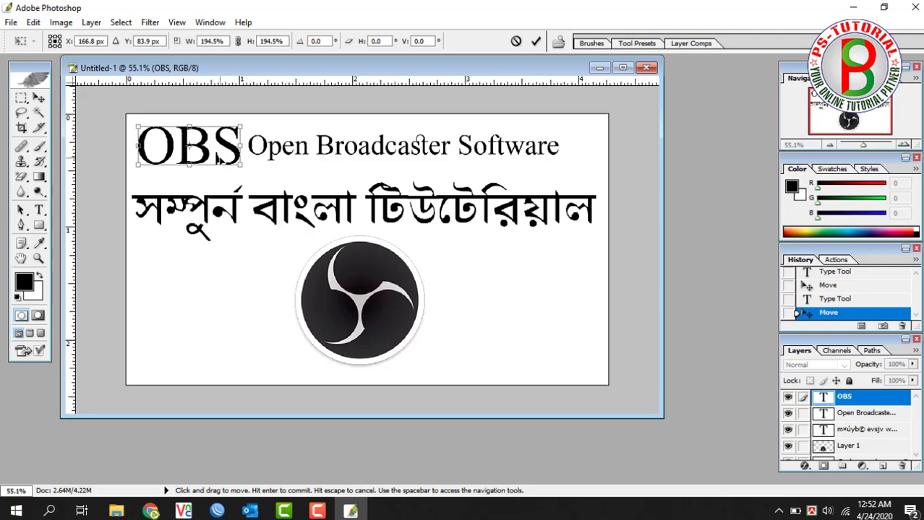
{"action": "key", "text": "Return"}
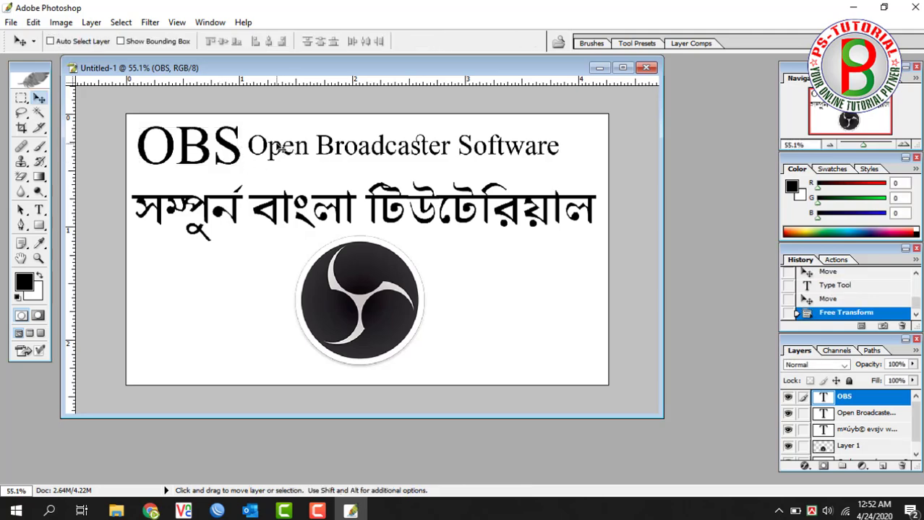
- Move the Open Broadcaster Software text beside OBS and drag a horizontal guide beneath them
{"action": "right_click", "coordinate": [280, 147]}
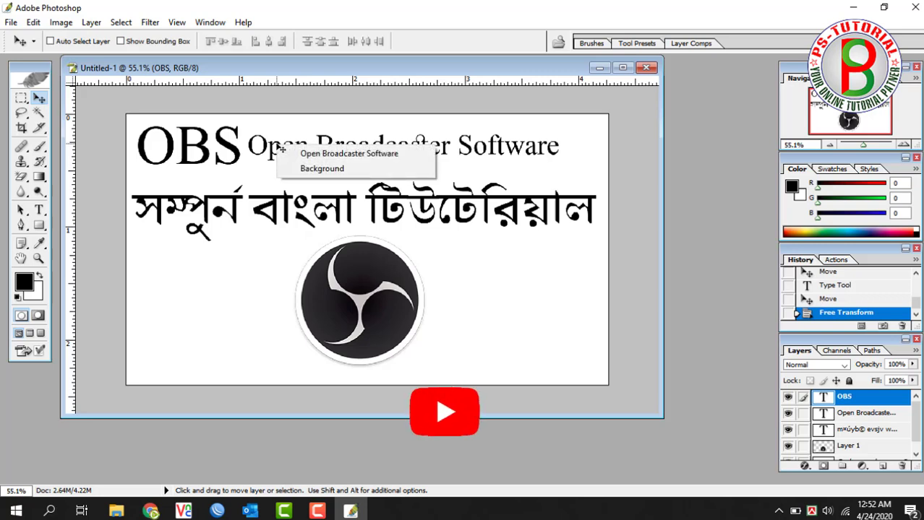
{"action": "left_click", "coordinate": [359, 154]}
{"action": "mouse_move", "coordinate": [341, 149]}
{"action": "left_mouse_down"}
{"action": "mouse_move", "coordinate": [338, 161]}
{"action": "mouse_move", "coordinate": [330, 154]}
{"action": "left_mouse_up"}
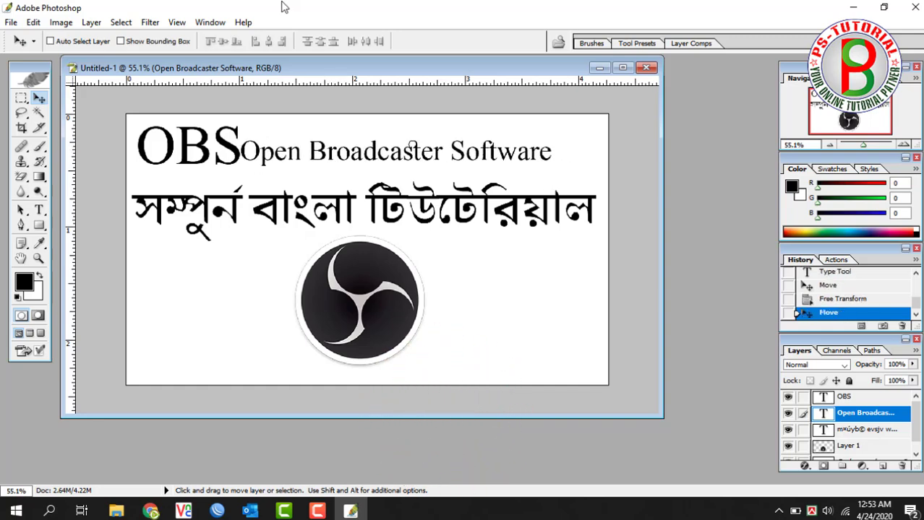
{"action": "left_click_drag", "start_coordinate": [278, 84], "coordinate": [278, 171]}
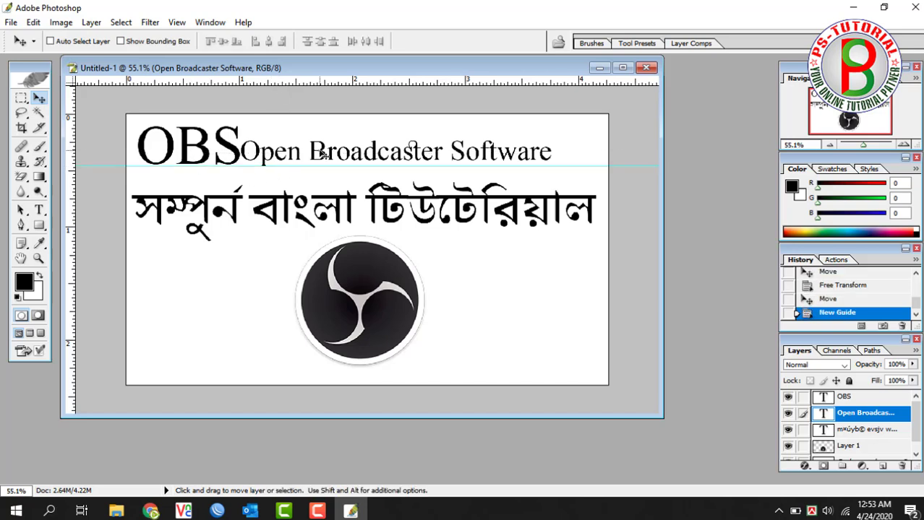
{"action": "left_click_drag", "start_coordinate": [323, 154], "coordinate": [335, 150]}
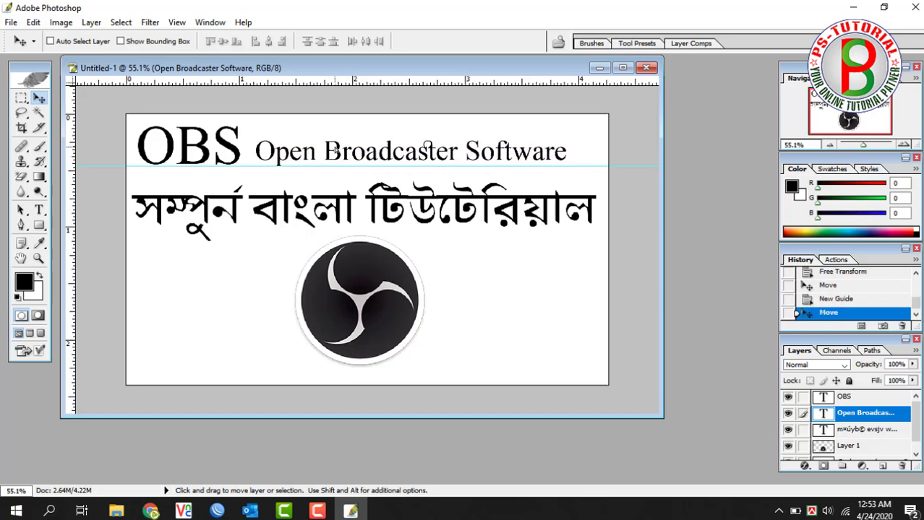
- Select the OBS letters and try Times New Roman, then Berlin Sans FB Demi
{"action": "left_click", "coordinate": [39, 209]}
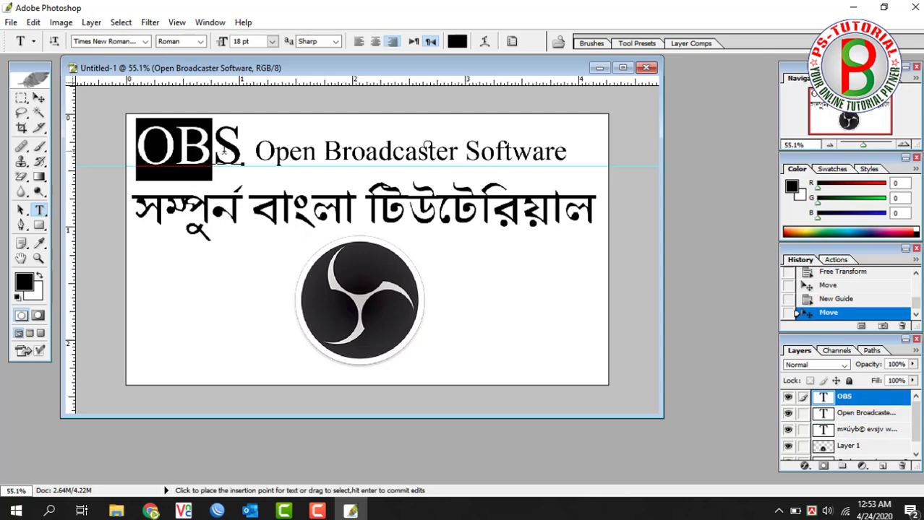
{"action": "left_click_drag", "start_coordinate": [135, 149], "coordinate": [243, 148]}
{"action": "left_click", "coordinate": [145, 41]}
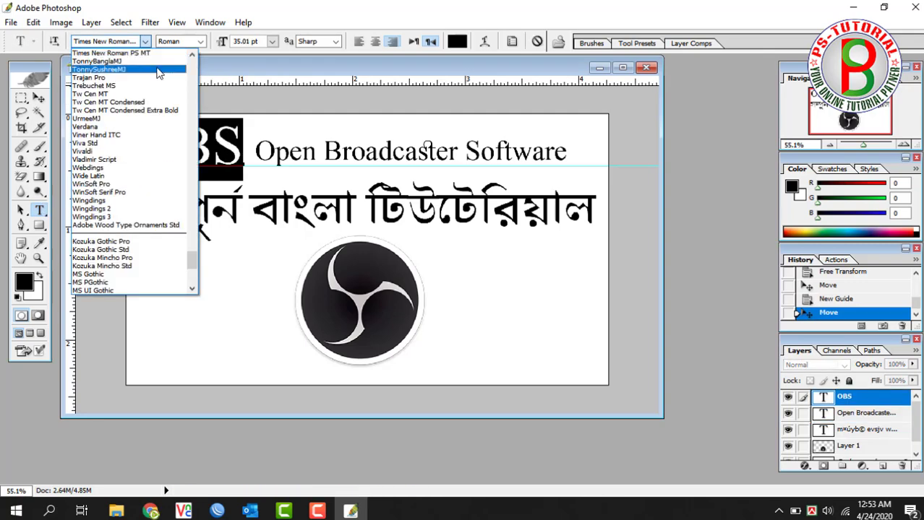
{"action": "left_click", "coordinate": [200, 90]}
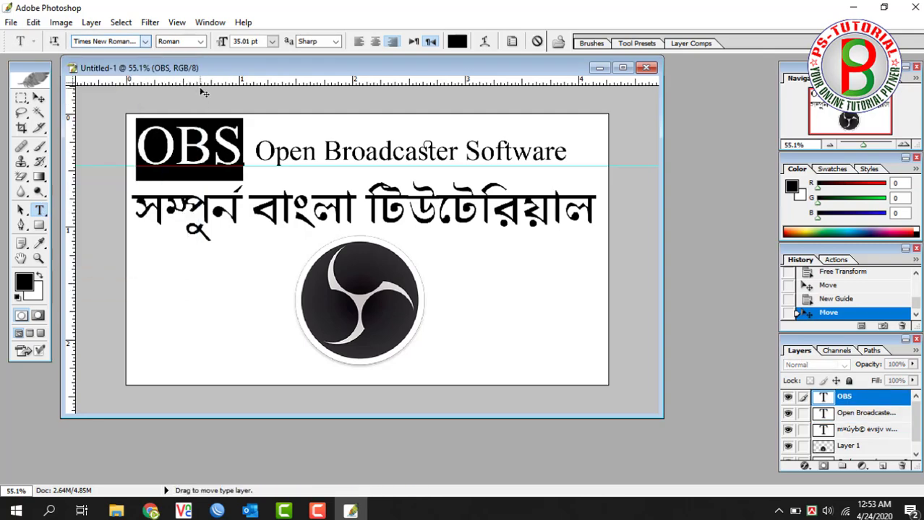
{"action": "left_click", "coordinate": [145, 41]}
{"action": "left_click", "coordinate": [193, 86]}
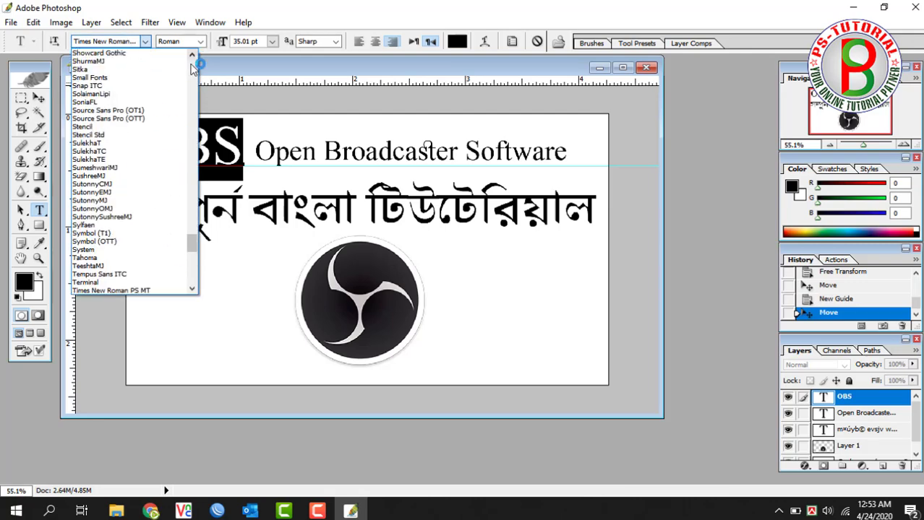
{"action": "left_click_drag", "start_coordinate": [193, 242], "coordinate": [194, 87]}
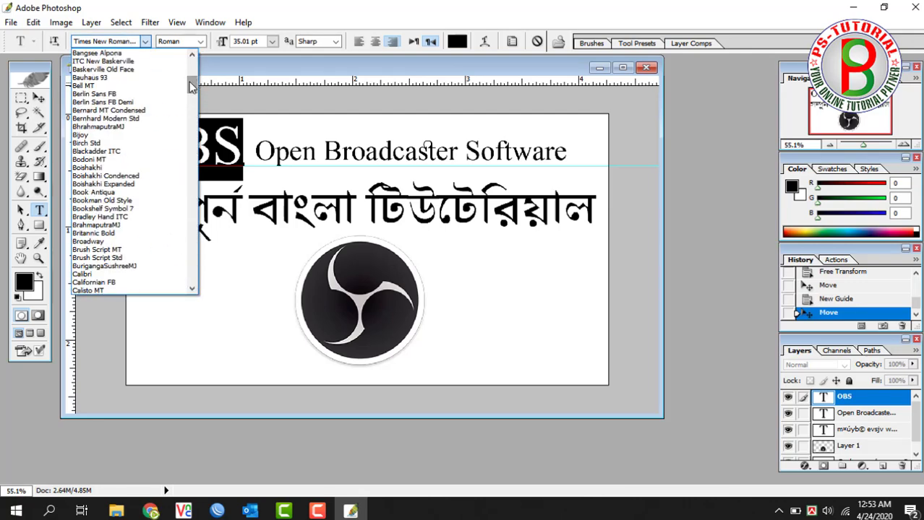
{"action": "left_click", "coordinate": [151, 101]}
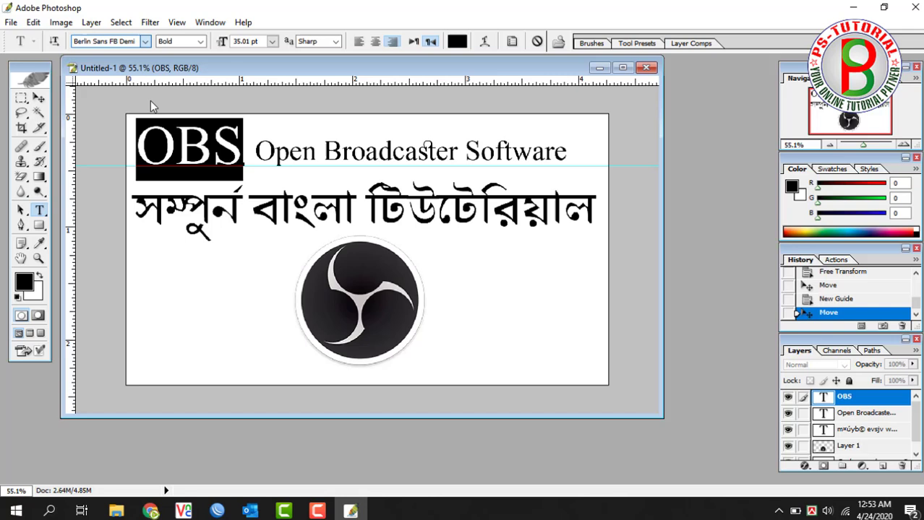
- Step OBS through the font list until it shows in Cooper Black
{"action": "left_click", "coordinate": [101, 42]}
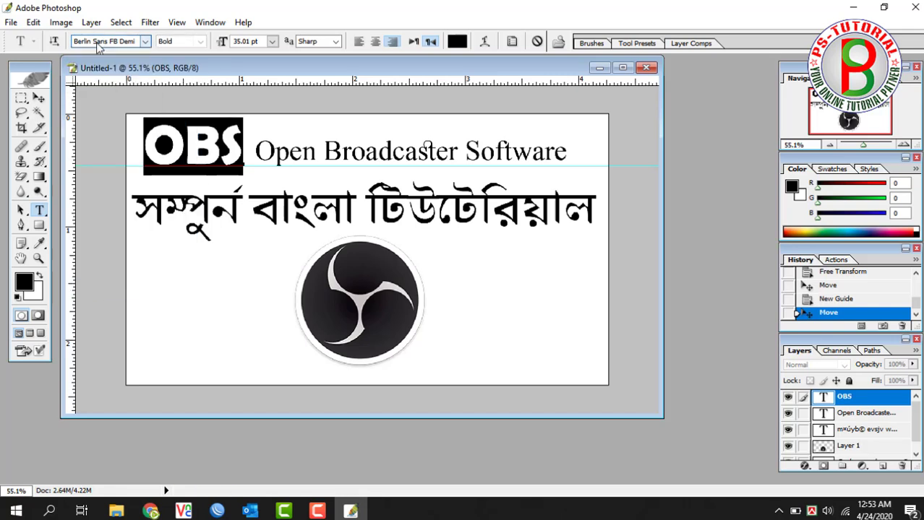
{"action": "left_click", "coordinate": [101, 41]}
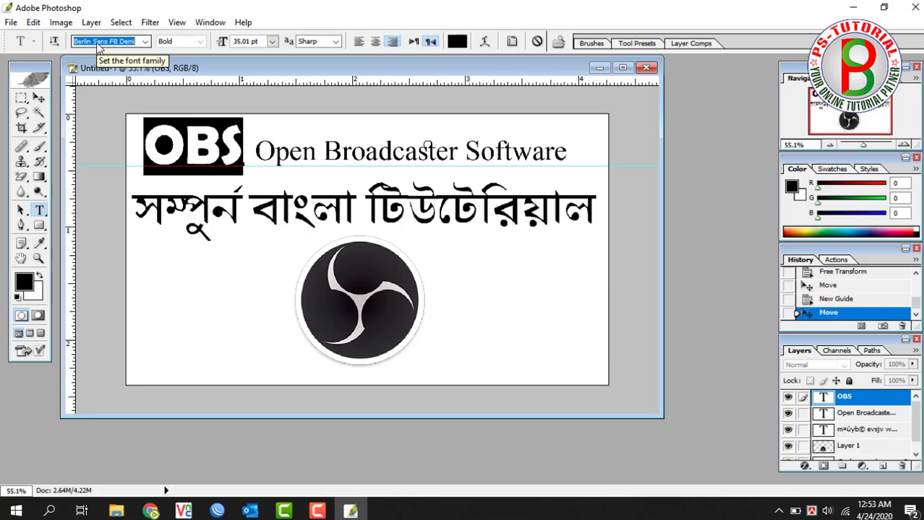
{"action": "key", "text": "Down"}
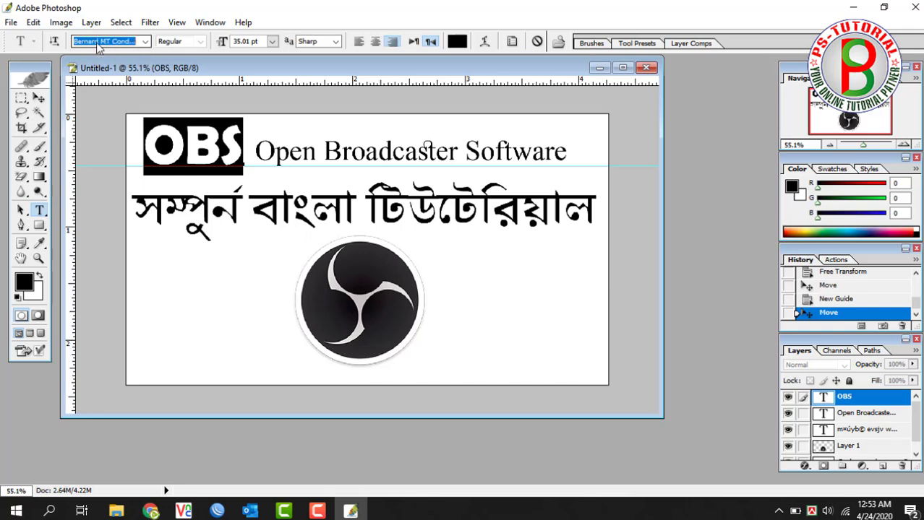
{"action": "key", "text": "Down"}
{"action": "key", "text": "Down"}
{"action": "key", "text": "Down"}
{"action": "key", "text": "Down"}
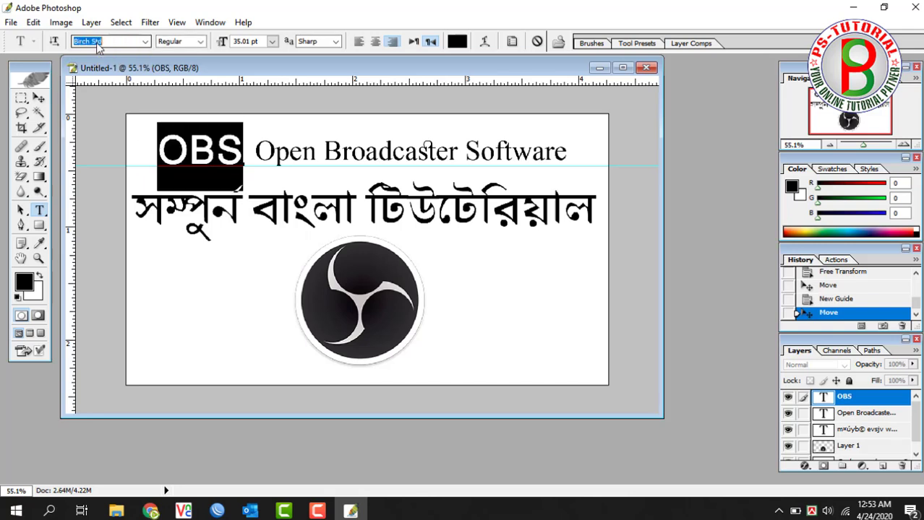
{"action": "key", "text": "Down"}
{"action": "key", "text": "Down"}
{"action": "key", "text": "Down"}
{"action": "key", "text": "Down"}
{"action": "key", "text": "Down"}
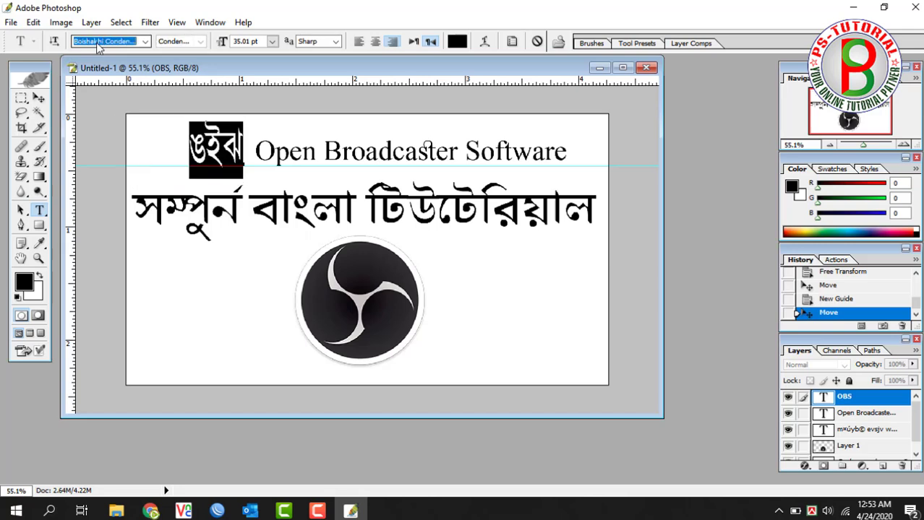
{"action": "key", "text": "Down"}
{"action": "key", "text": "Down"}
{"action": "key", "text": "Down"}
{"action": "key", "text": "Down"}
{"action": "key", "text": "Down"}
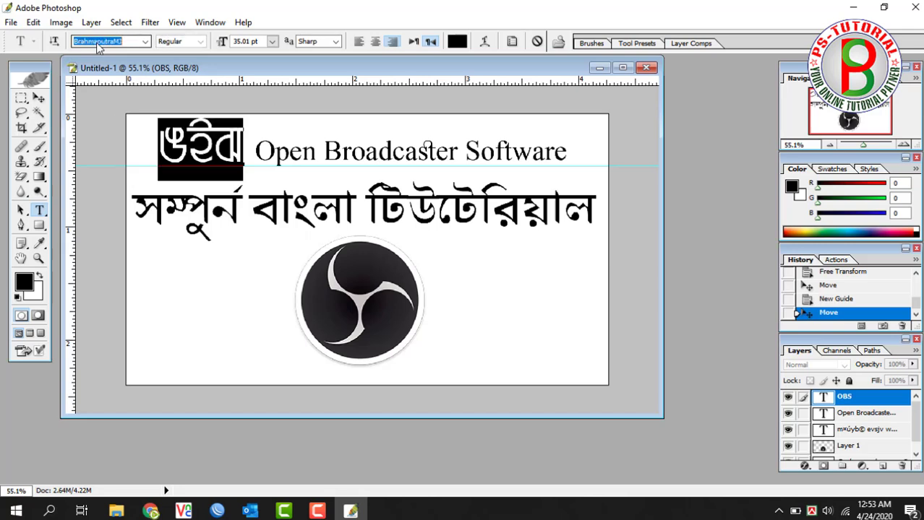
{"action": "key", "text": "Down"}
{"action": "key", "text": "Down"}
{"action": "key", "text": "Down"}
{"action": "key", "text": "Down"}
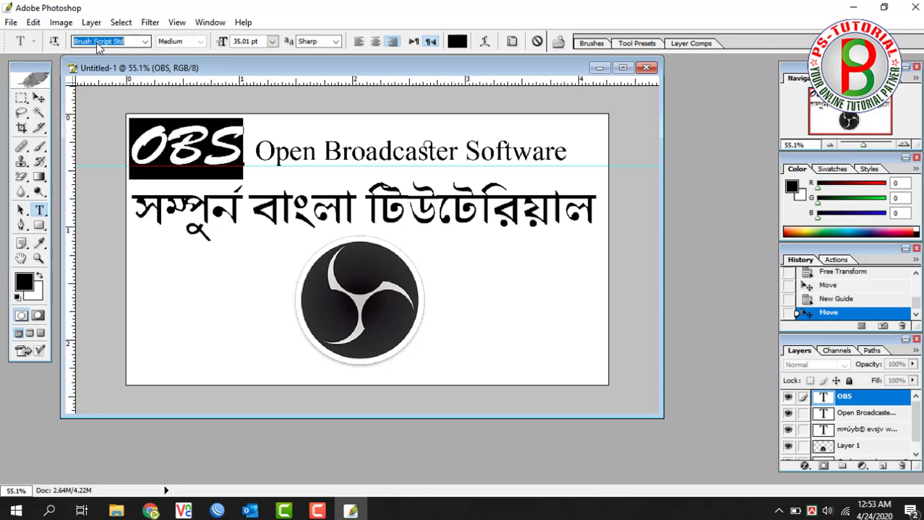
{"action": "key", "text": "Down"}
{"action": "key", "text": "Down"}
{"action": "key", "text": "Down"}
{"action": "key", "text": "Down"}
{"action": "key", "text": "Down"}
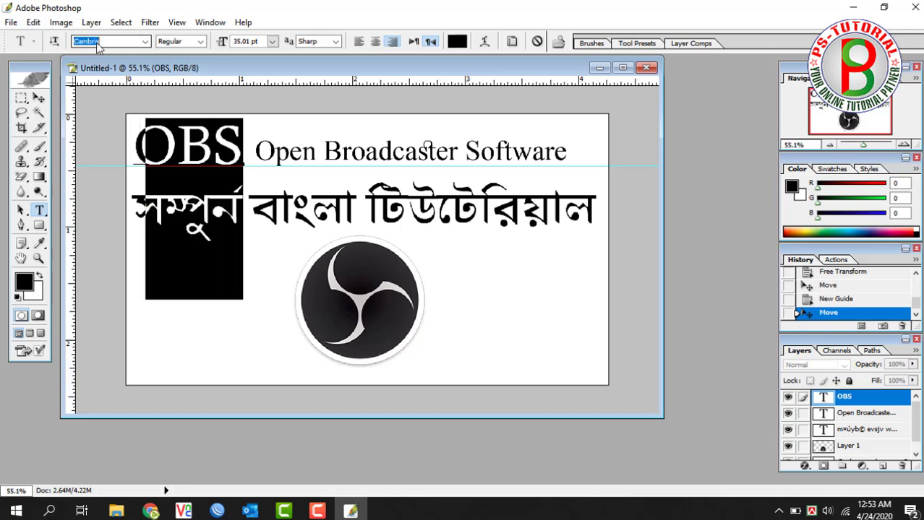
{"action": "key", "text": "Down"}
{"action": "key", "text": "Down"}
{"action": "key", "text": "Down"}
{"action": "key", "text": "Down"}
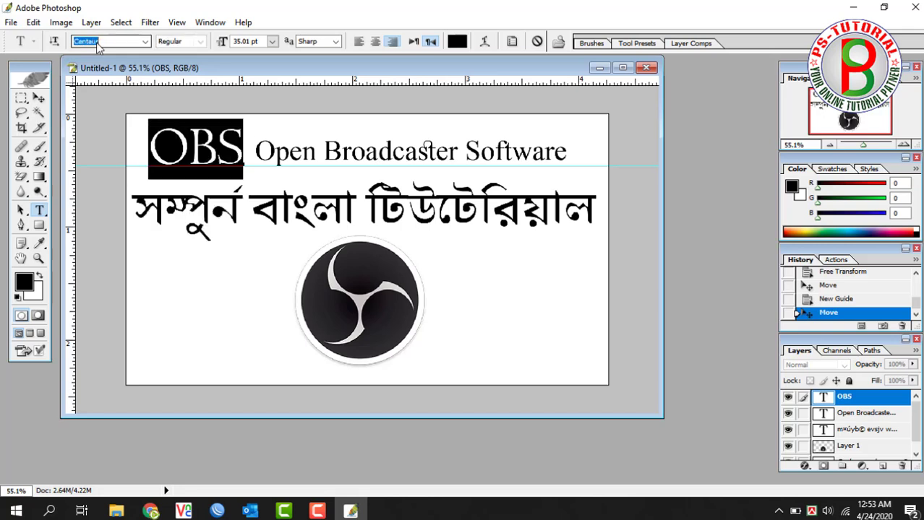
{"action": "key", "text": "Down"}
{"action": "key", "text": "Down"}
{"action": "key", "text": "Down"}
{"action": "key", "text": "Down"}
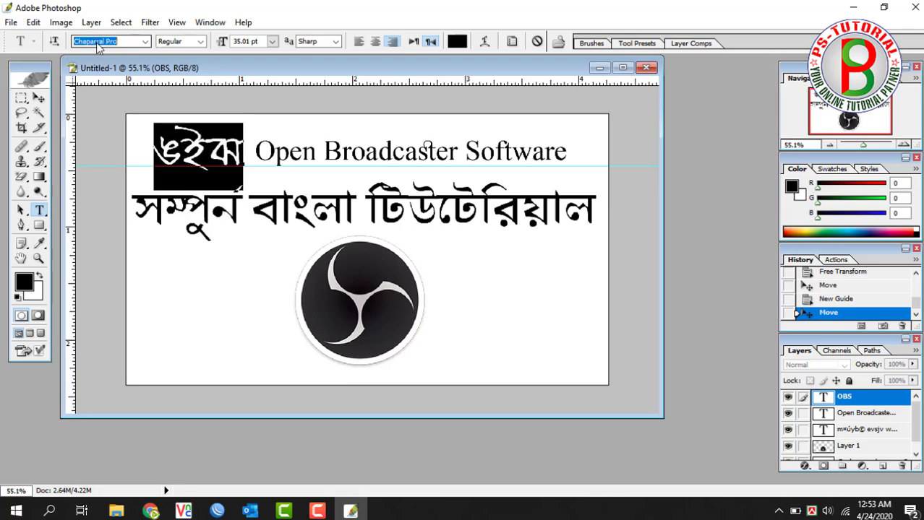
{"action": "key", "text": "Down"}
{"action": "key", "text": "Down"}
{"action": "key", "text": "Down"}
{"action": "key", "text": "Down"}
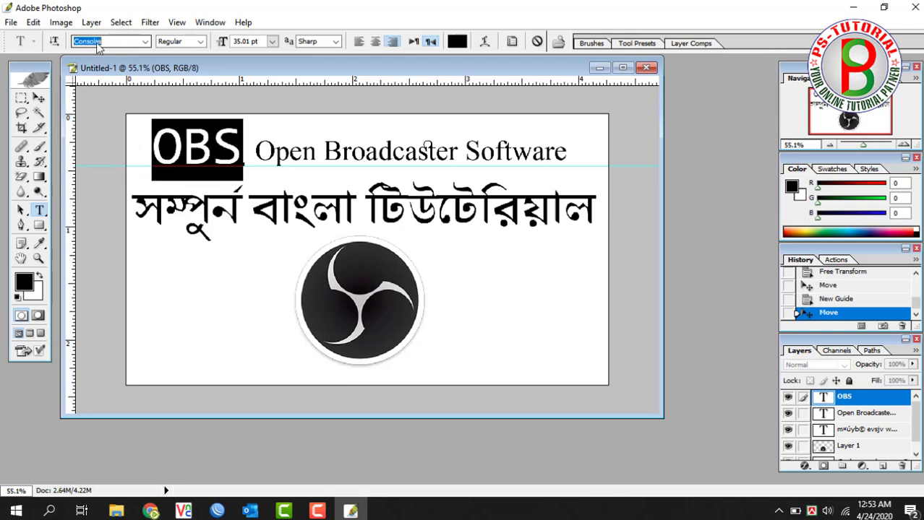
{"action": "key", "text": "Down"}
{"action": "key", "text": "Down"}
{"action": "key", "text": "Down"}
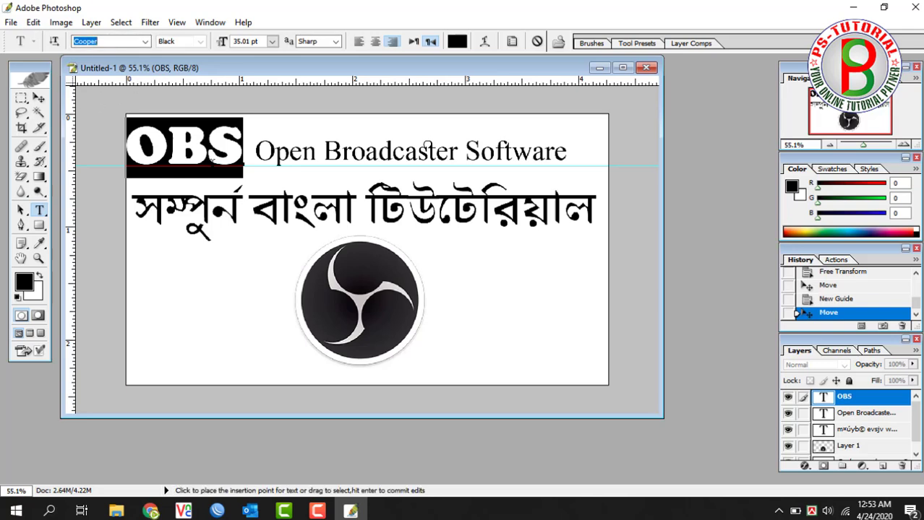
{"action": "left_click", "coordinate": [211, 165]}
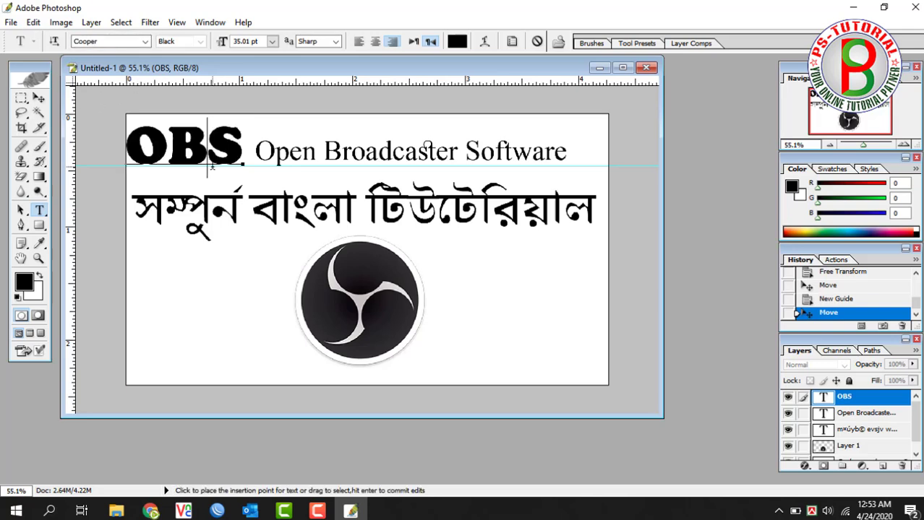
- Commit the Cooper Black font and nudge OBS and the subtitle rightward, closer together
{"action": "left_click", "coordinate": [41, 99]}
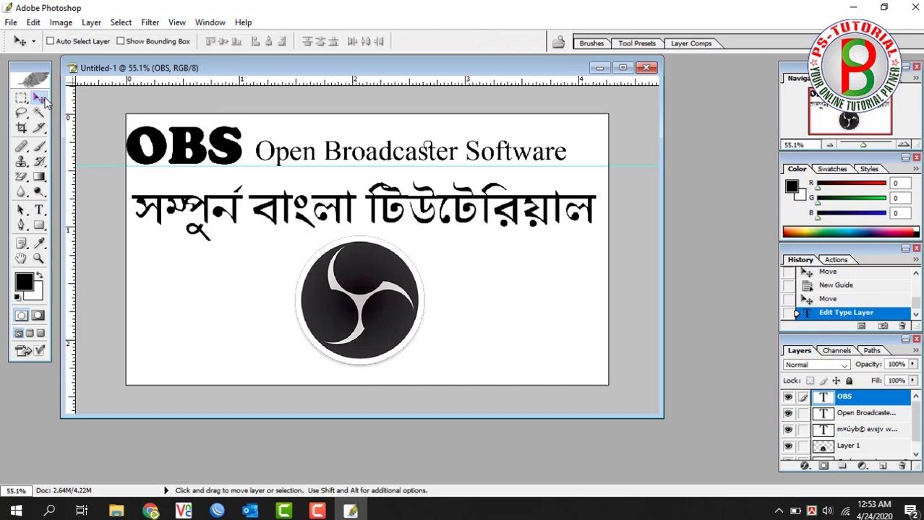
{"action": "left_click_drag", "start_coordinate": [186, 154], "coordinate": [192, 155]}
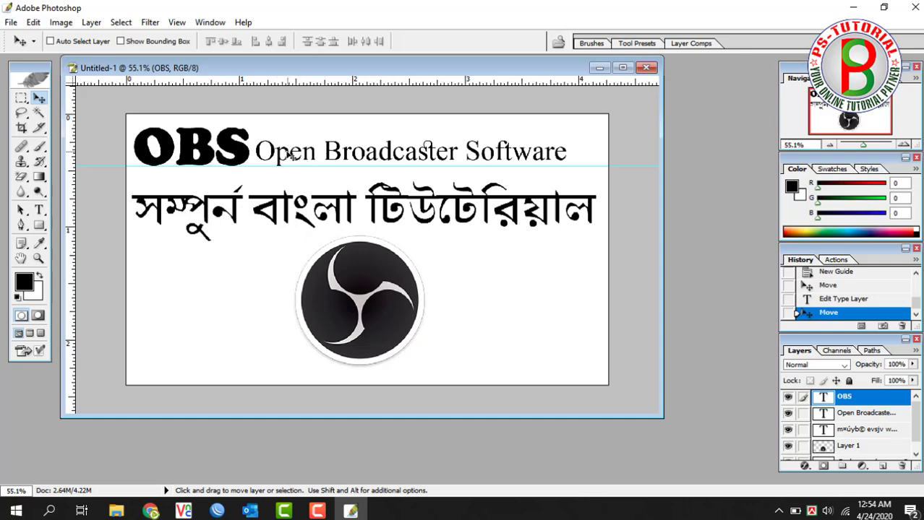
{"action": "right_click", "coordinate": [289, 155]}
{"action": "left_click", "coordinate": [300, 159]}
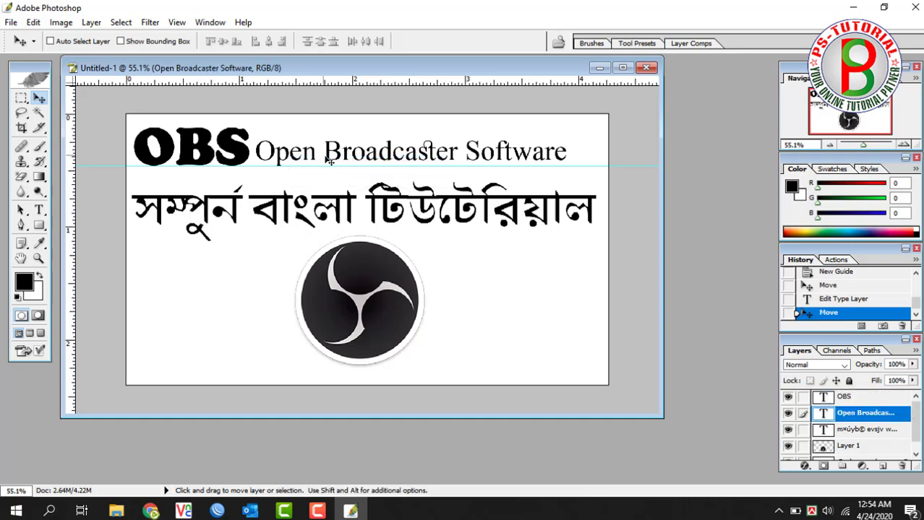
{"action": "left_click_drag", "start_coordinate": [323, 162], "coordinate": [339, 163]}
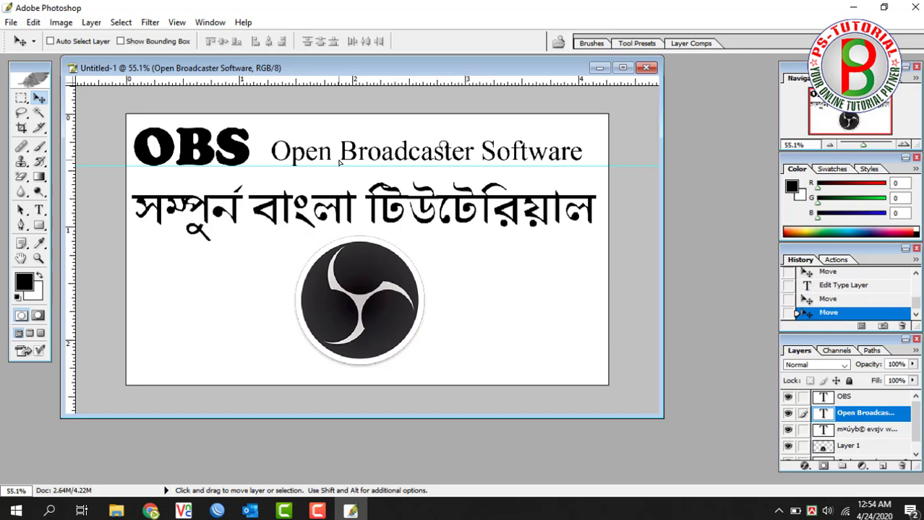
{"action": "right_click", "coordinate": [235, 149]}
{"action": "left_click", "coordinate": [262, 152]}
{"action": "left_click_drag", "start_coordinate": [241, 152], "coordinate": [250, 154]}
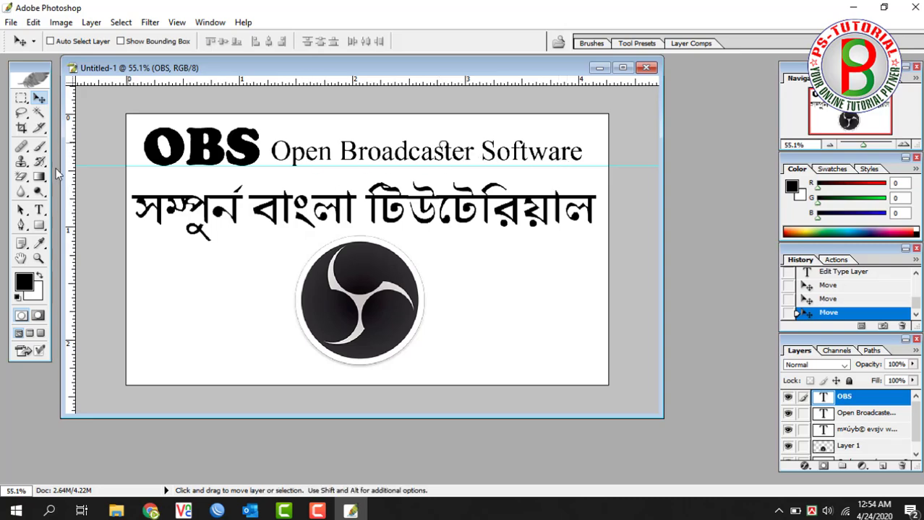
- Try TonnyBanglaMJ, Tahoma and other fonts on the subtitle, settling on a plain sans-serif
{"action": "double_click", "coordinate": [823, 413]}
{"action": "left_click", "coordinate": [109, 42]}
{"action": "type", "text": "TonnyBanglaMJ"}
{"action": "key", "text": "Return"}
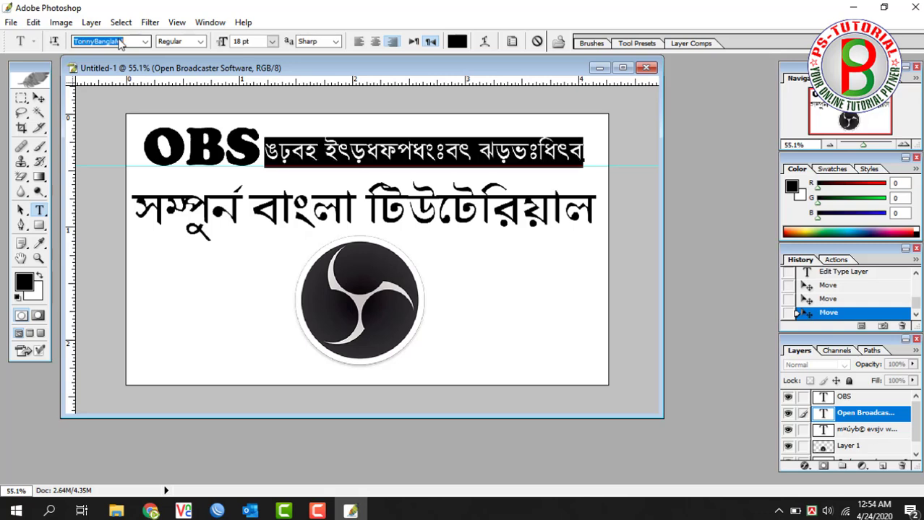
{"action": "key", "text": "Up"}
{"action": "key", "text": "Up"}
{"action": "key", "text": "Down"}
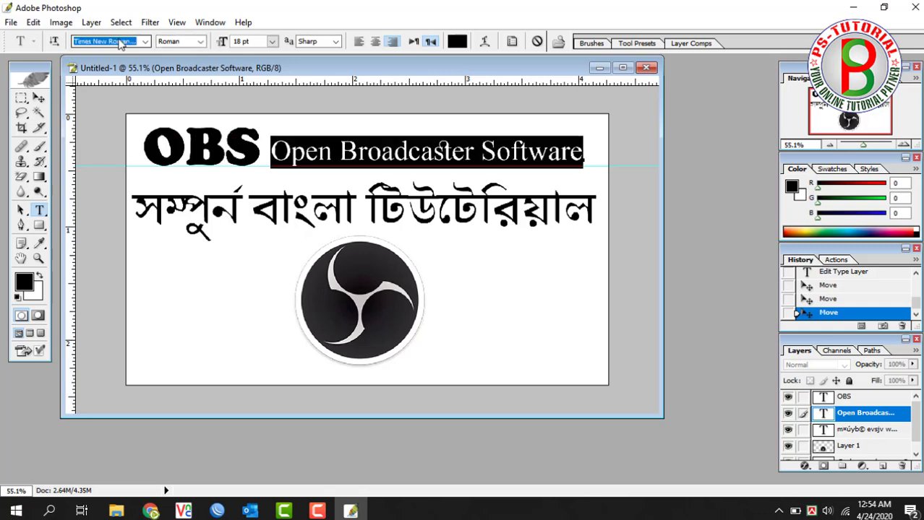
{"action": "key", "text": "Up"}
{"action": "key", "text": "Down"}
{"action": "key", "text": "Down"}
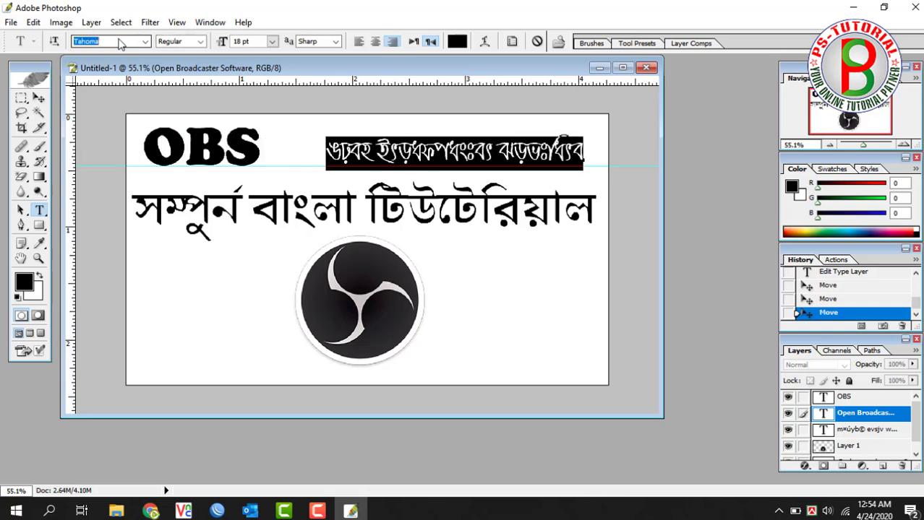
{"action": "key", "text": "Up"}
{"action": "key", "text": "Down"}
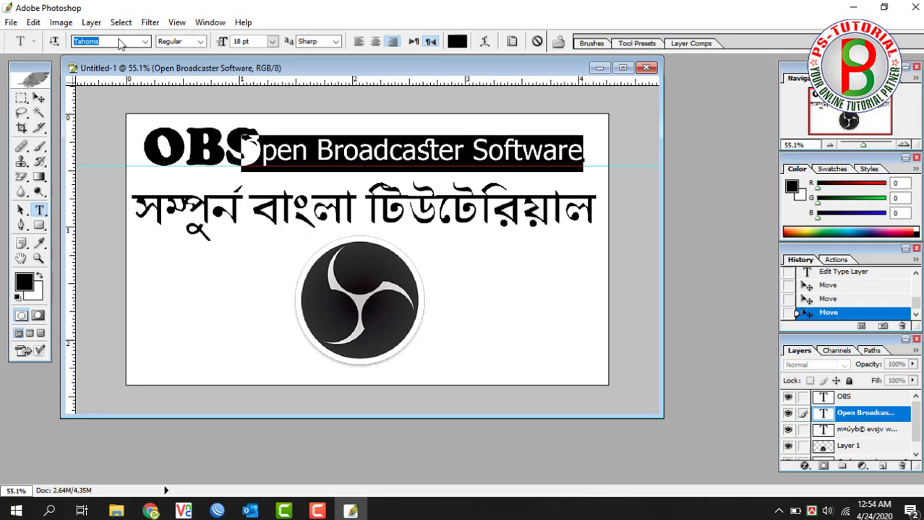
{"action": "key", "text": "Up"}
{"action": "key", "text": "Up"}
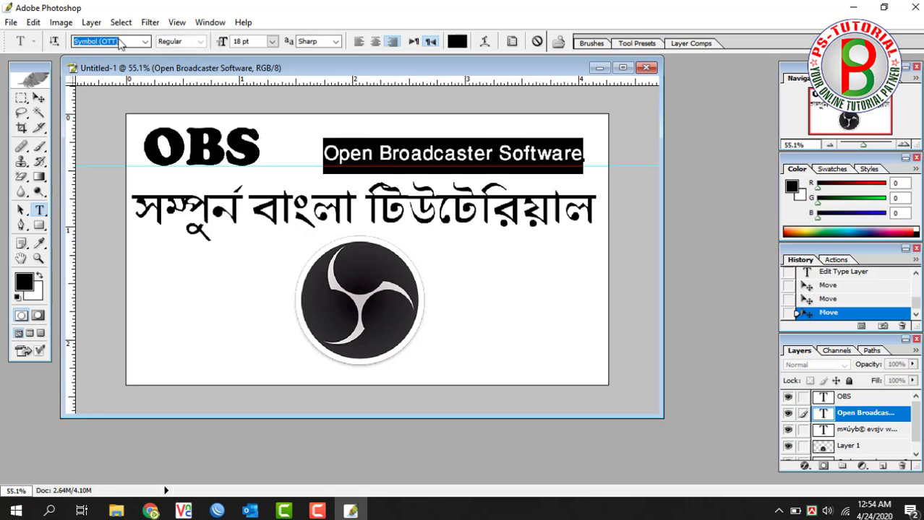
{"action": "left_click", "coordinate": [39, 98]}
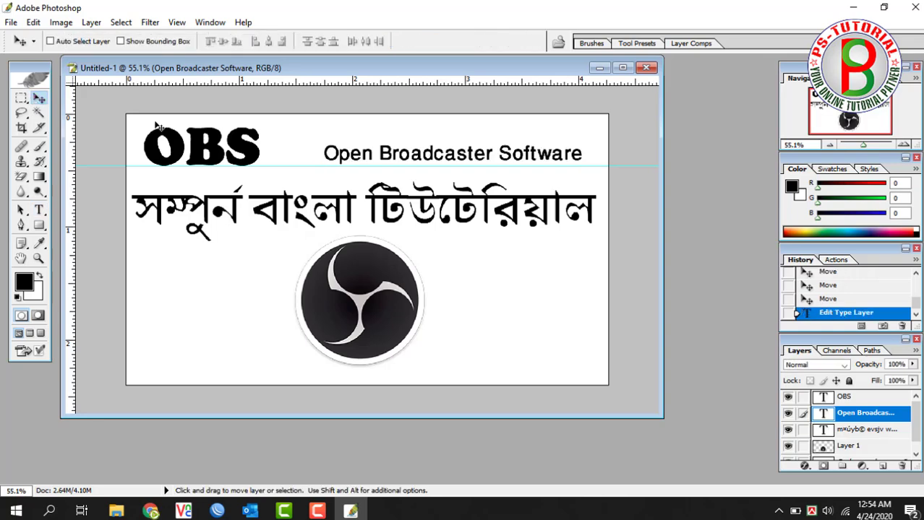
- Free-transform the subtitle wider toward OBS and slightly taller
{"action": "key", "text": "super"}
{"action": "key", "text": "super"}
{"action": "key", "text": "ctrl+t"}
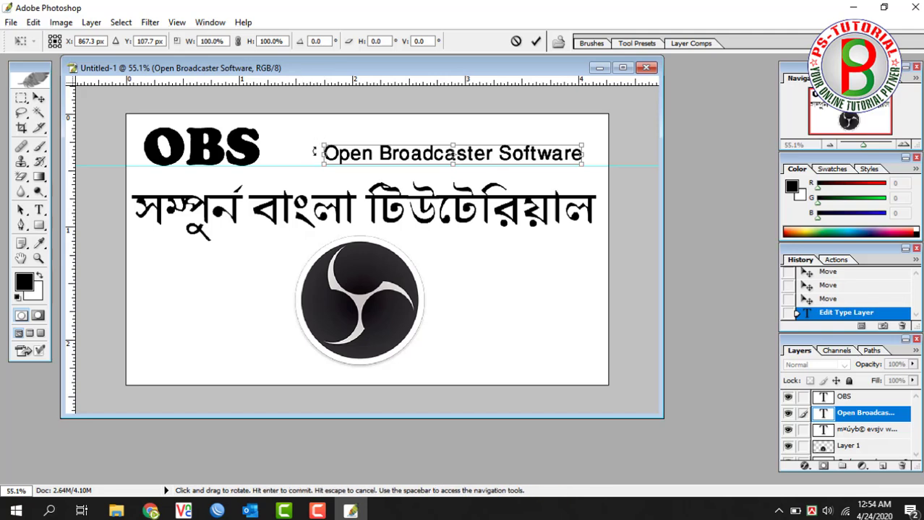
{"action": "left_click_drag", "start_coordinate": [319, 156], "coordinate": [269, 155]}
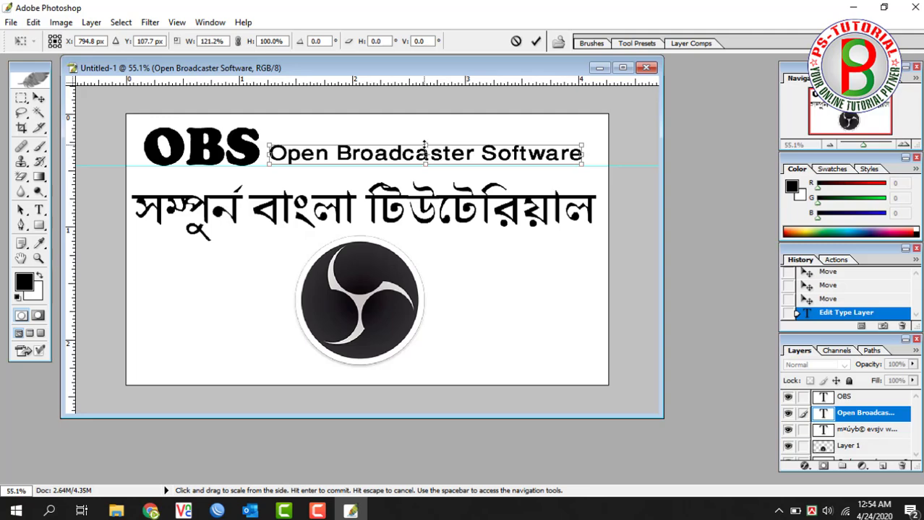
{"action": "left_click_drag", "start_coordinate": [425, 144], "coordinate": [424, 142]}
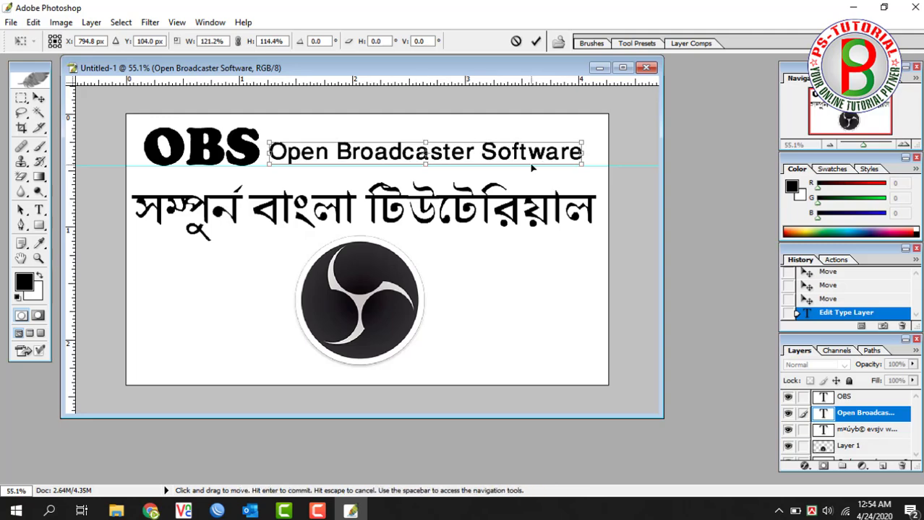
{"action": "key", "text": "Return"}
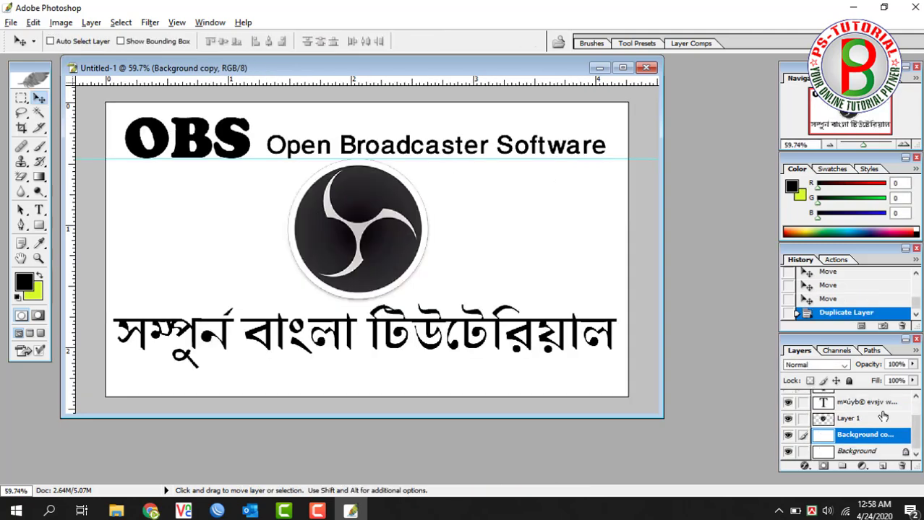
- Give the Bengali title a drop shadow and a red Color Overlay
{"action": "double_click", "coordinate": [881, 403]}
{"action": "left_click", "coordinate": [879, 418]}
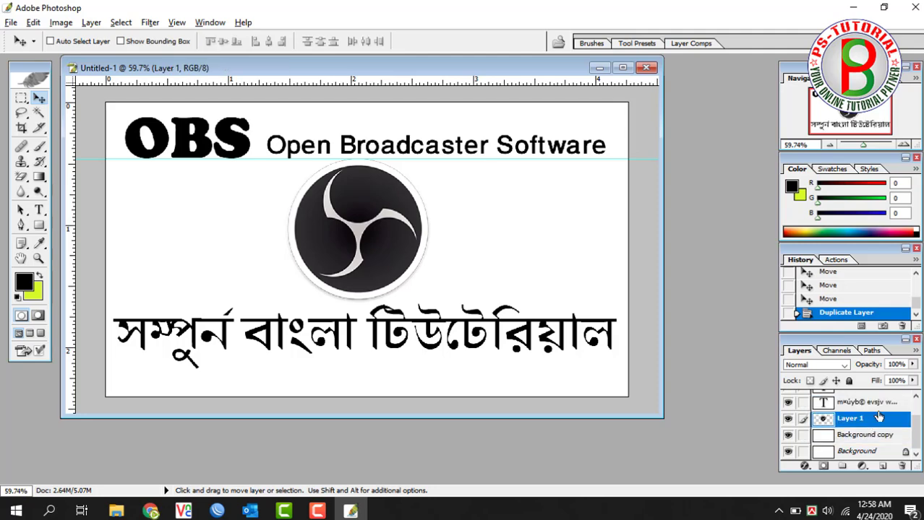
{"action": "double_click", "coordinate": [896, 402]}
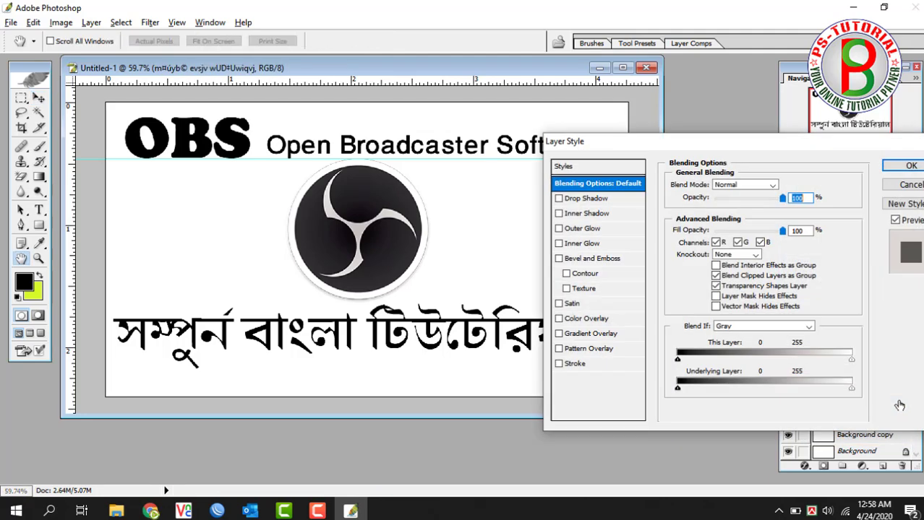
{"action": "left_click", "coordinate": [559, 198]}
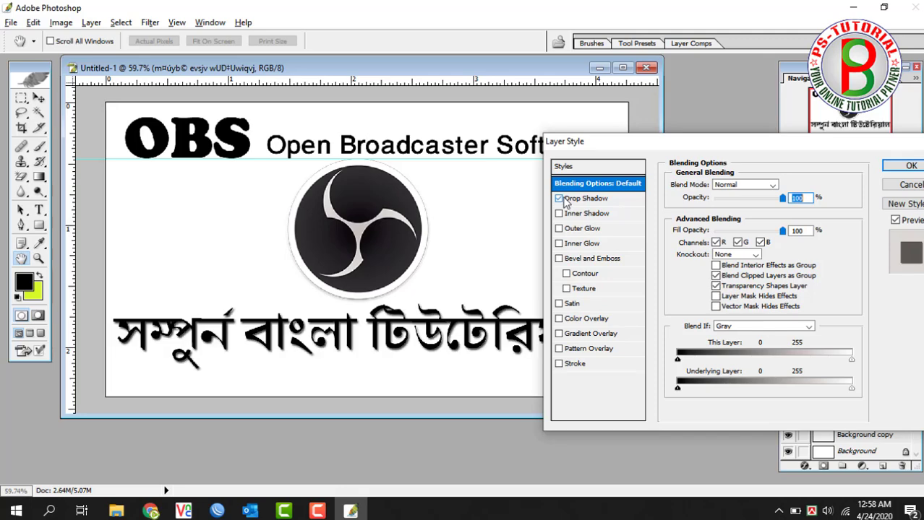
{"action": "left_click", "coordinate": [559, 319]}
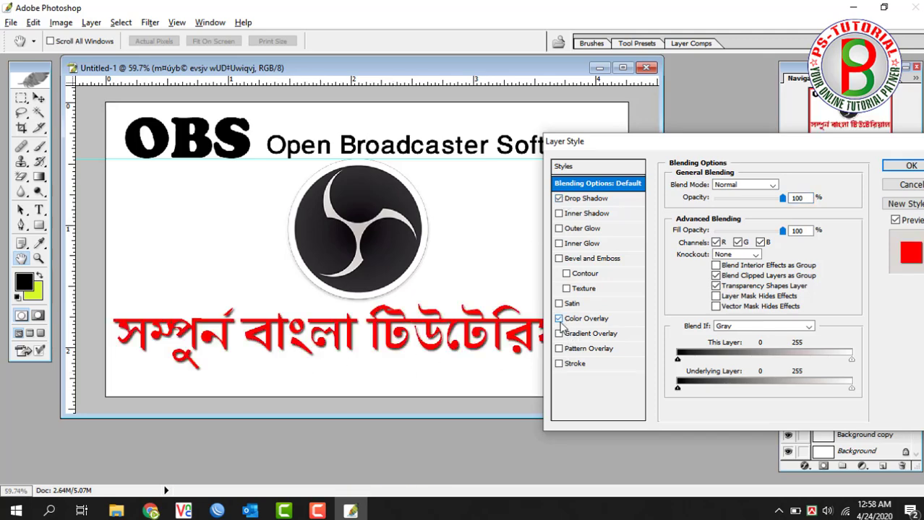
{"action": "left_click", "coordinate": [588, 320]}
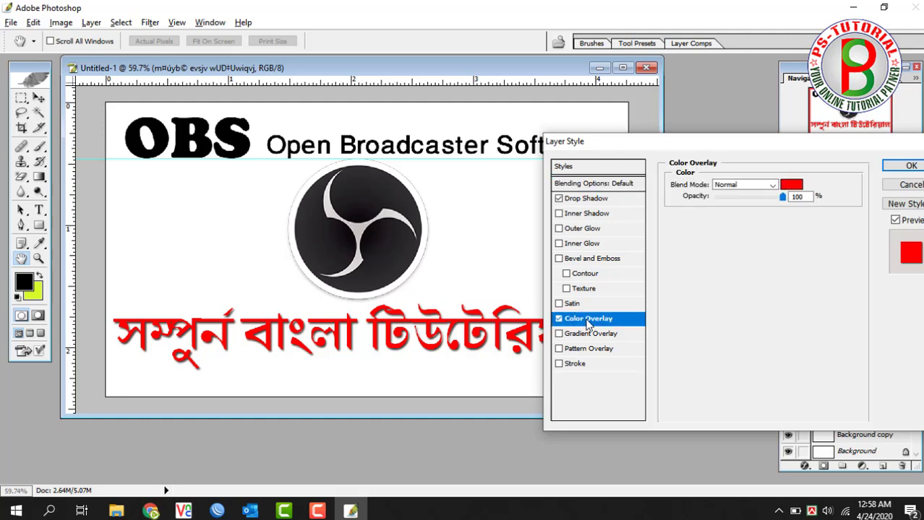
{"action": "left_click", "coordinate": [791, 185]}
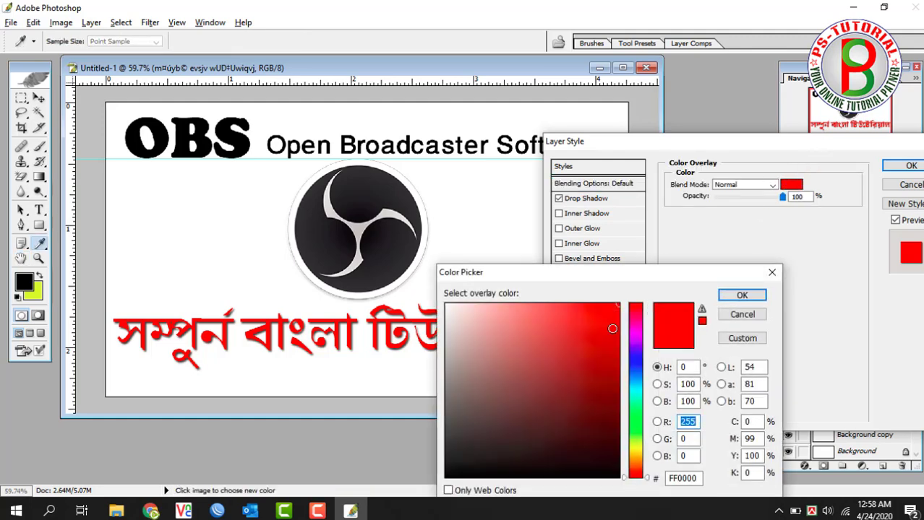
{"action": "left_click_drag", "start_coordinate": [629, 452], "coordinate": [638, 451]}
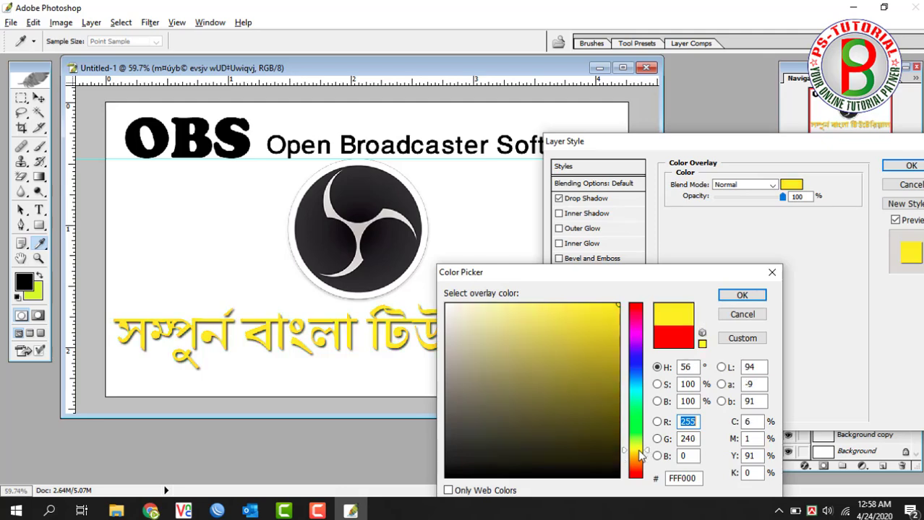
{"action": "left_click_drag", "start_coordinate": [636, 333], "coordinate": [637, 305]}
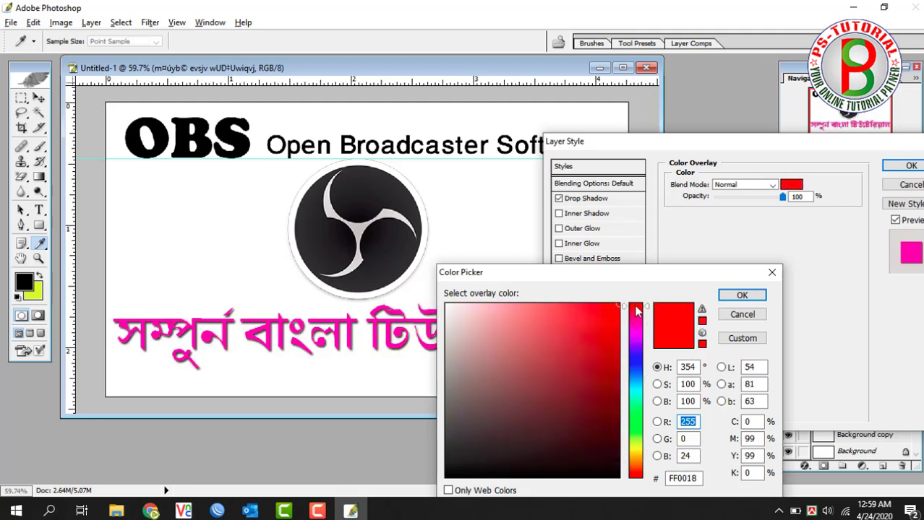
{"action": "left_click", "coordinate": [740, 295]}
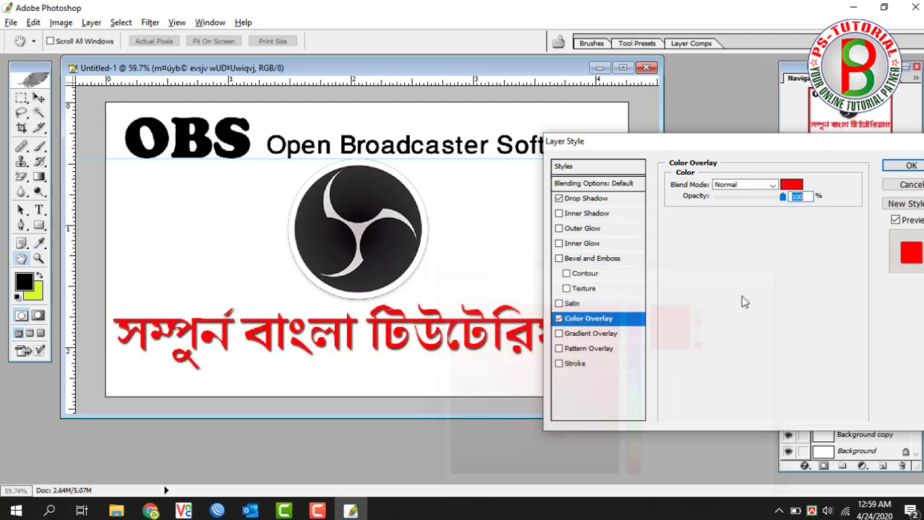
- Experiment with a coloured outline stroke on the Bengali title, then remove it
{"action": "left_click", "coordinate": [563, 365]}
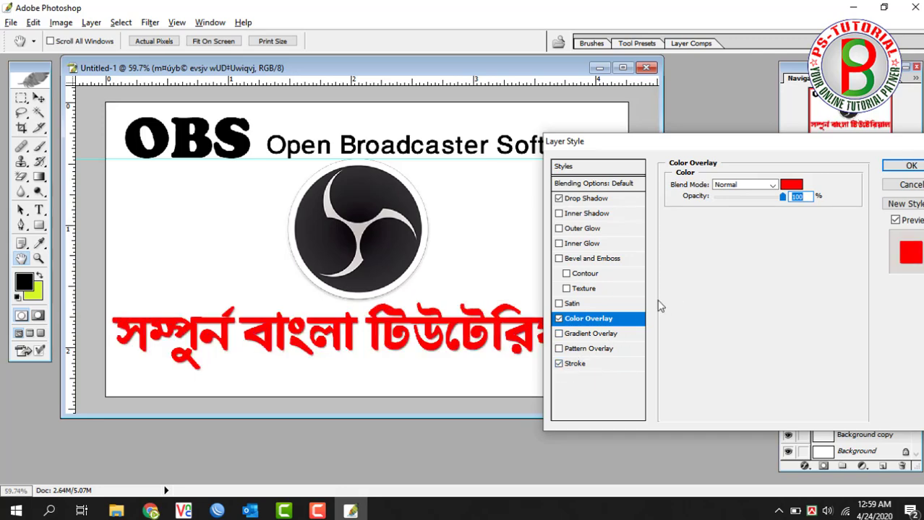
{"action": "left_click", "coordinate": [789, 186]}
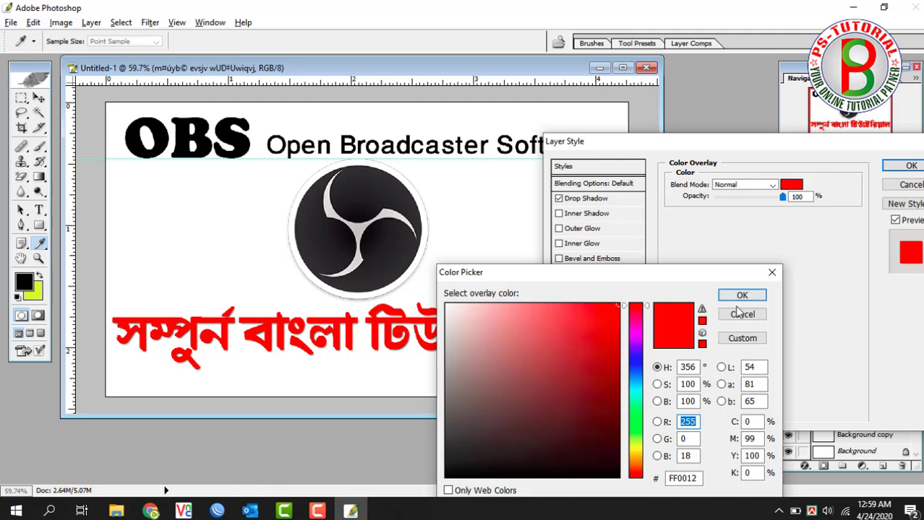
{"action": "left_click", "coordinate": [740, 295]}
{"action": "left_click", "coordinate": [587, 365]}
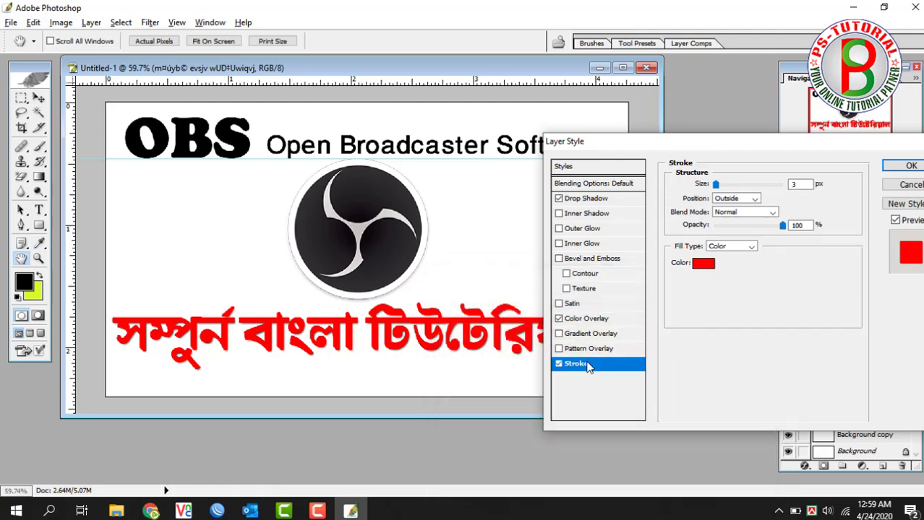
{"action": "left_click", "coordinate": [703, 264]}
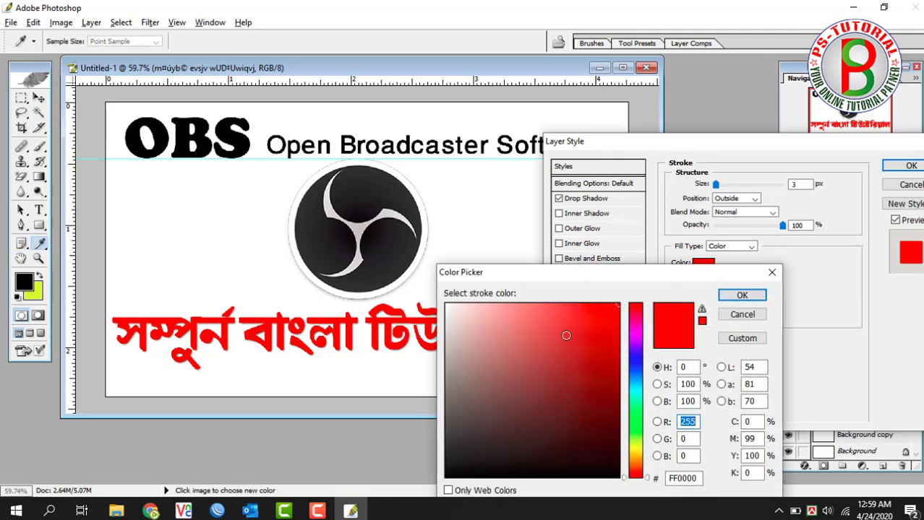
{"action": "left_click_drag", "start_coordinate": [452, 420], "coordinate": [488, 497]}
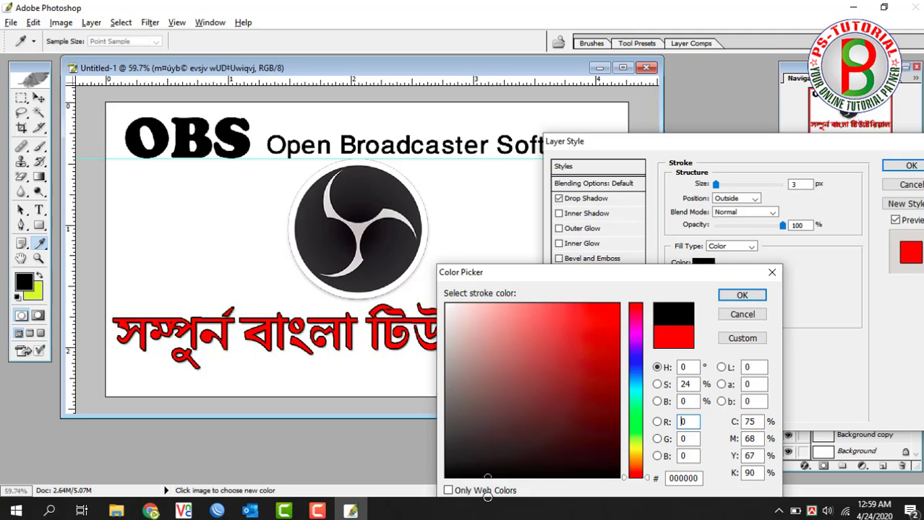
{"action": "left_click", "coordinate": [592, 416]}
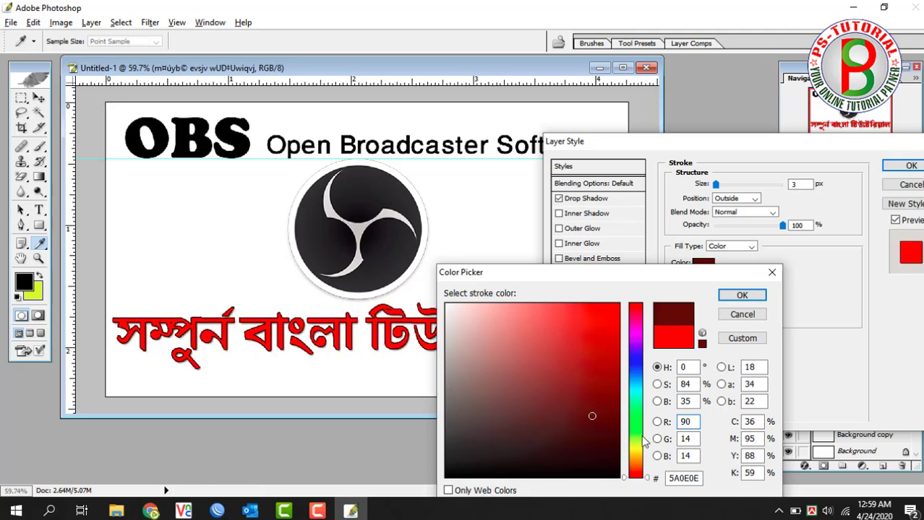
{"action": "left_click_drag", "start_coordinate": [640, 436], "coordinate": [641, 443]}
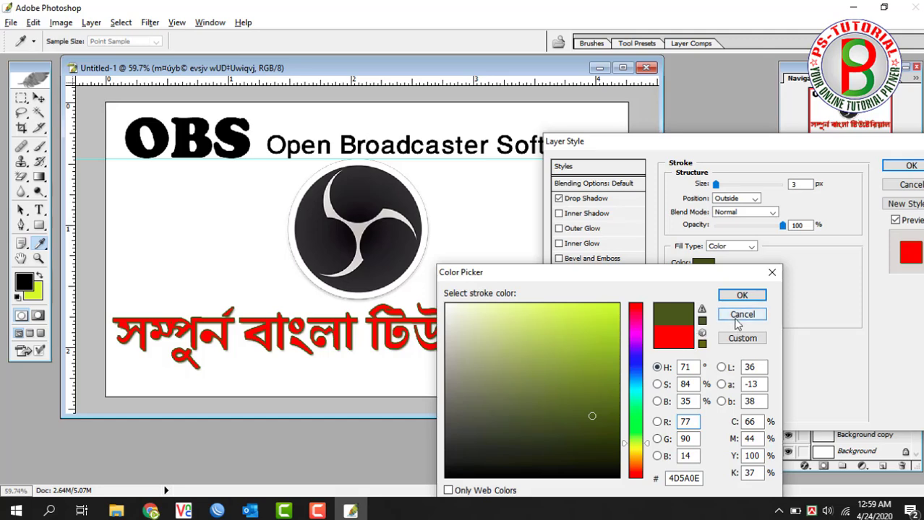
{"action": "left_click", "coordinate": [742, 315]}
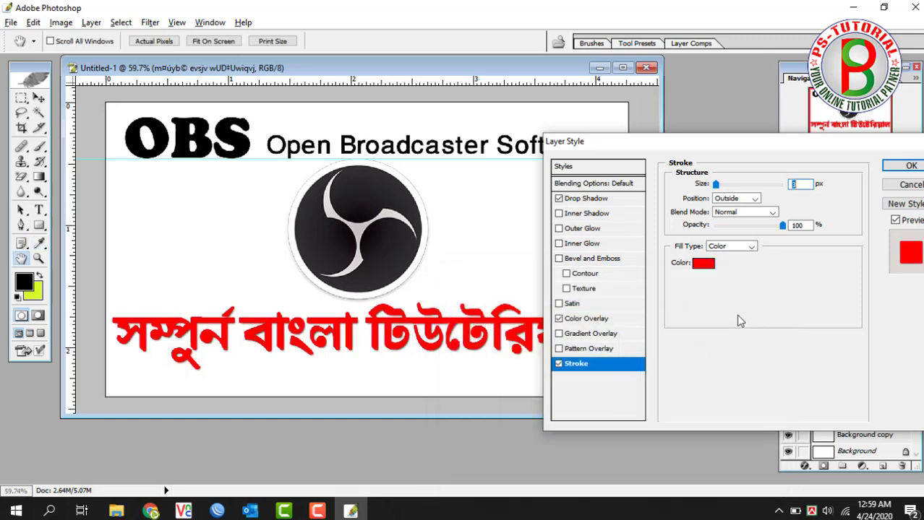
{"action": "left_click", "coordinate": [560, 364]}
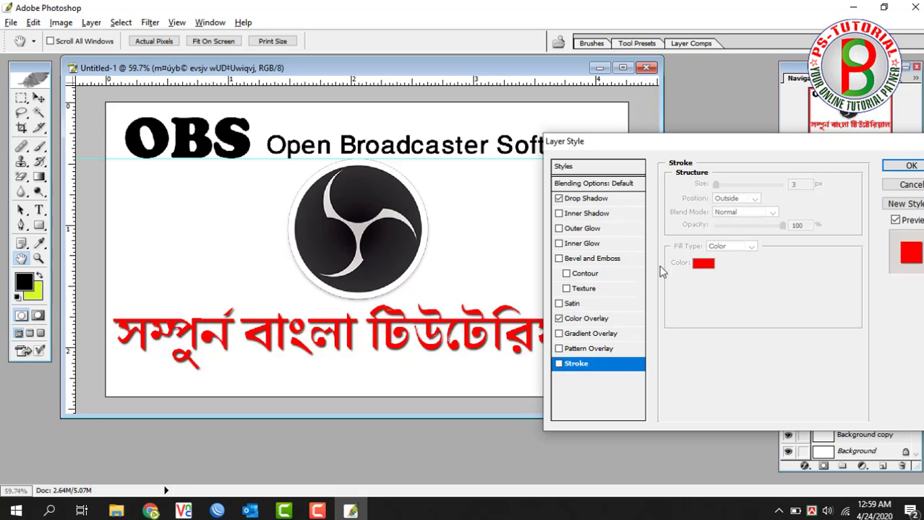
- Set the drop shadow to 53% opacity and 10 px distance, and apply it
{"action": "left_click", "coordinate": [601, 199]}
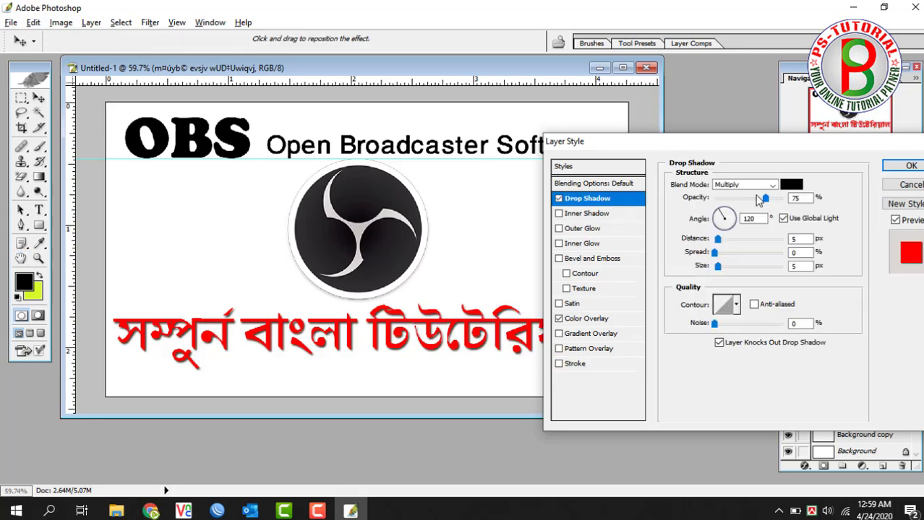
{"action": "left_click", "coordinate": [751, 198]}
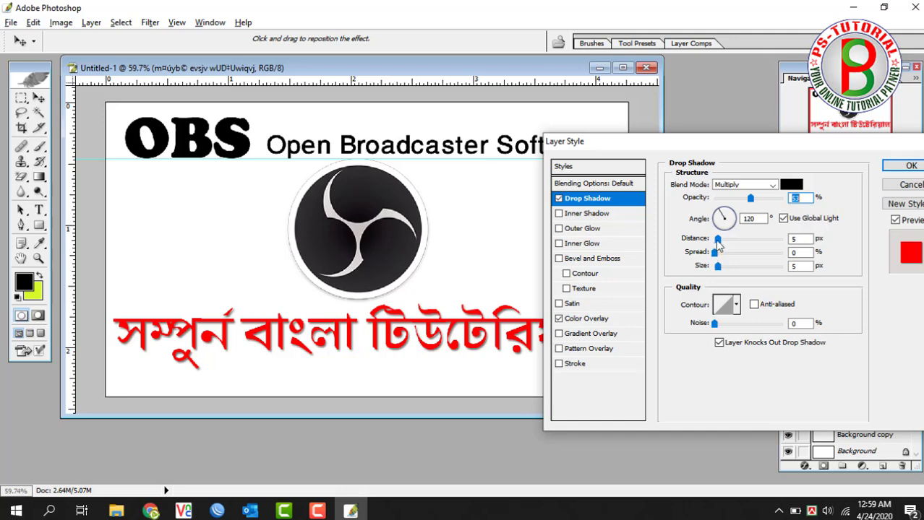
{"action": "left_click_drag", "start_coordinate": [718, 238], "coordinate": [722, 247]}
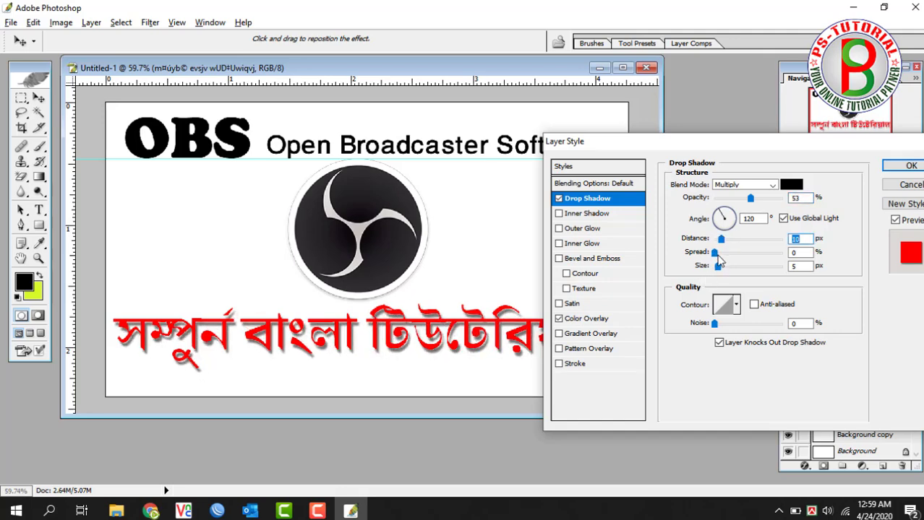
{"action": "left_click", "coordinate": [719, 253]}
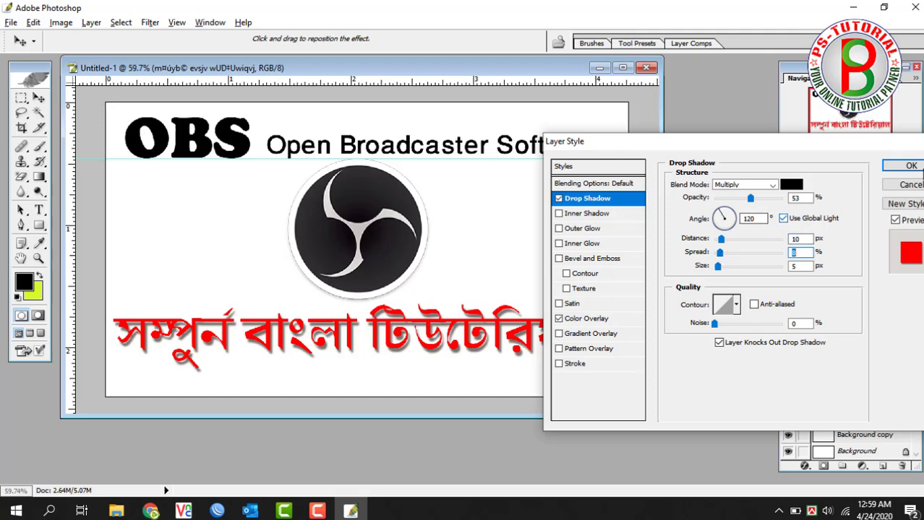
{"action": "left_click", "coordinate": [907, 166]}
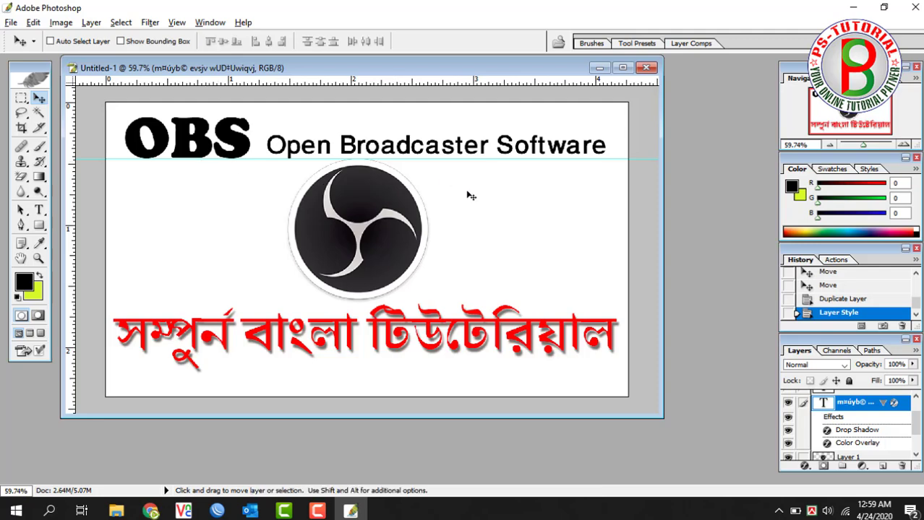
{"action": "left_click", "coordinate": [882, 403]}
{"action": "scroll", "coordinate": [884, 410], "scroll_direction": "up", "scroll_amount": 2}
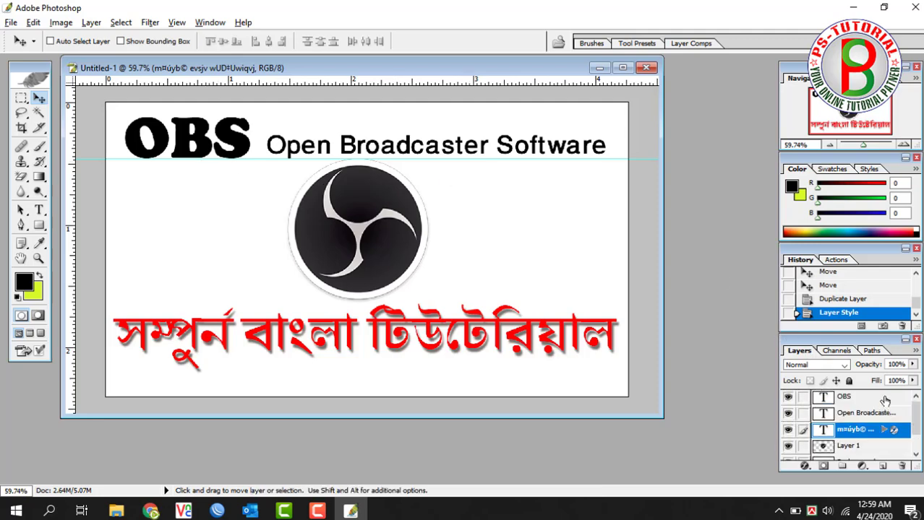
- Add Drop Shadow and Color Overlay effects to the OBS heading layer
{"action": "double_click", "coordinate": [884, 401]}
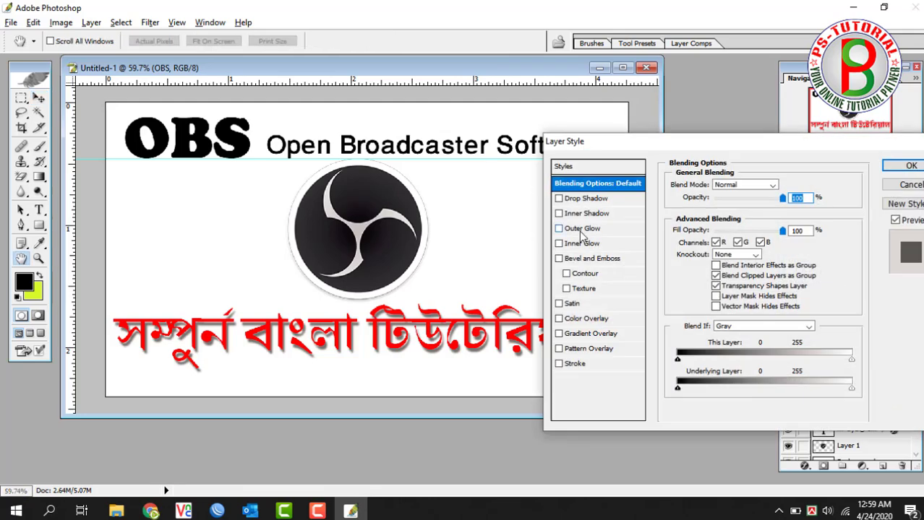
{"action": "left_click", "coordinate": [592, 201]}
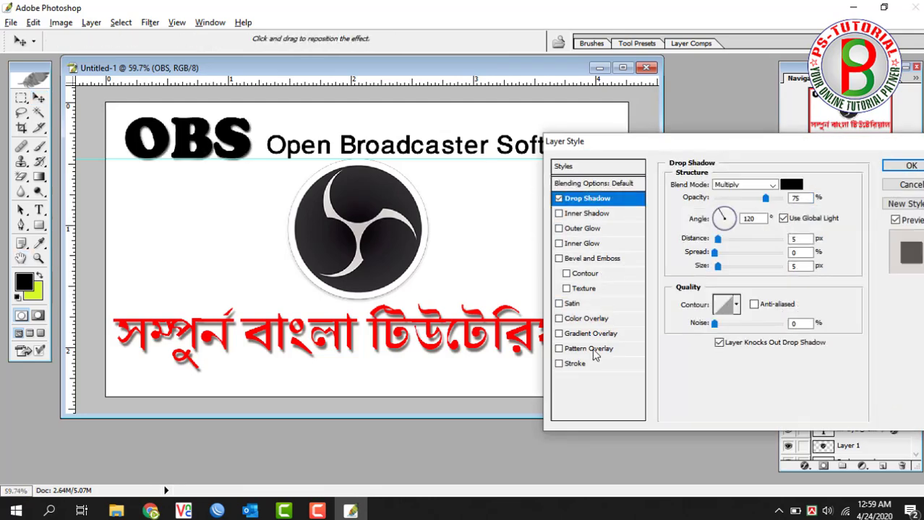
{"action": "left_click", "coordinate": [586, 319]}
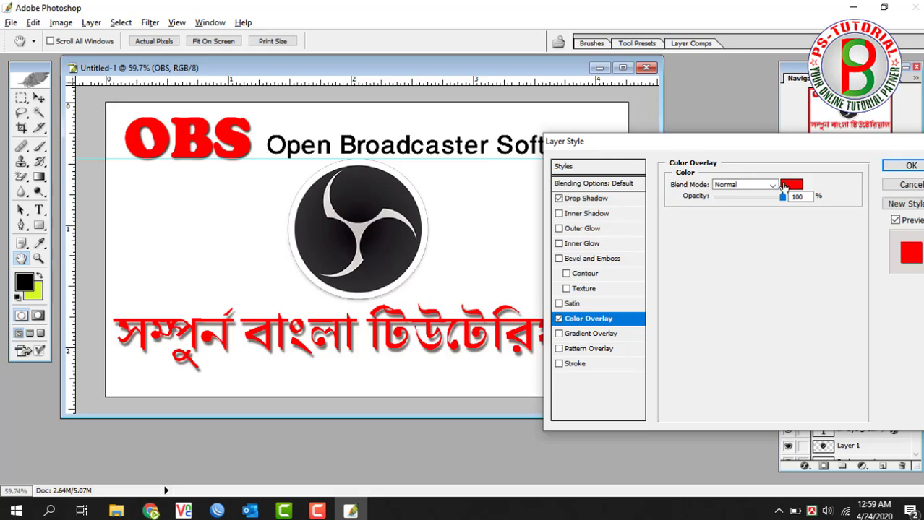
- Shift the overlay hue toward blue, then view obsproject.com in Chrome for reference
{"action": "left_click", "coordinate": [784, 187]}
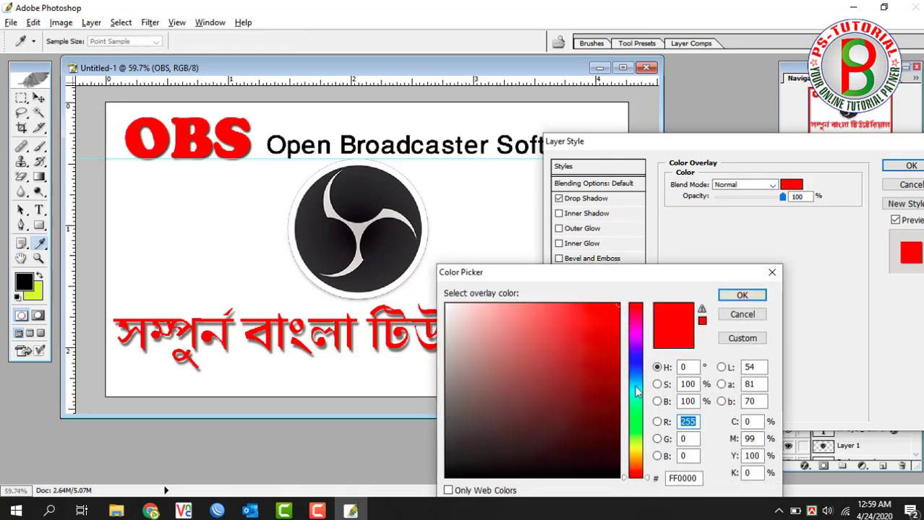
{"action": "left_click", "coordinate": [632, 416]}
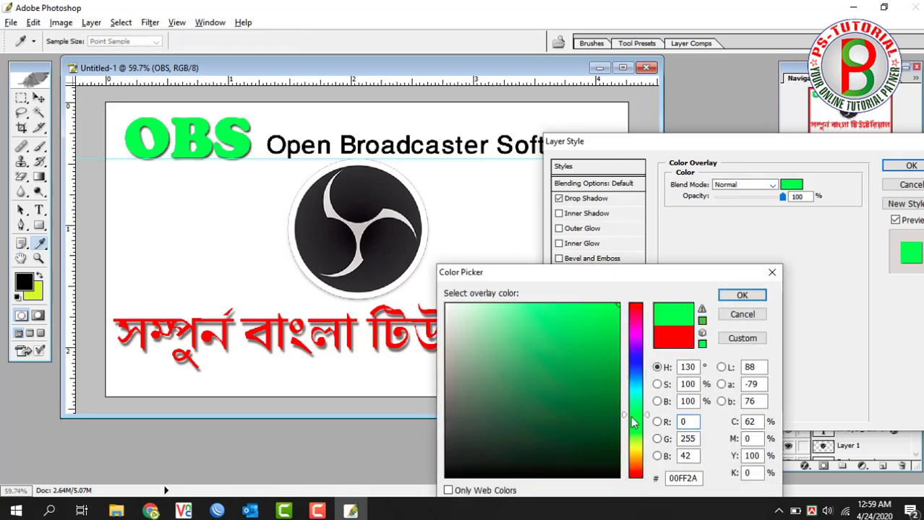
{"action": "left_click_drag", "start_coordinate": [633, 422], "coordinate": [639, 373]}
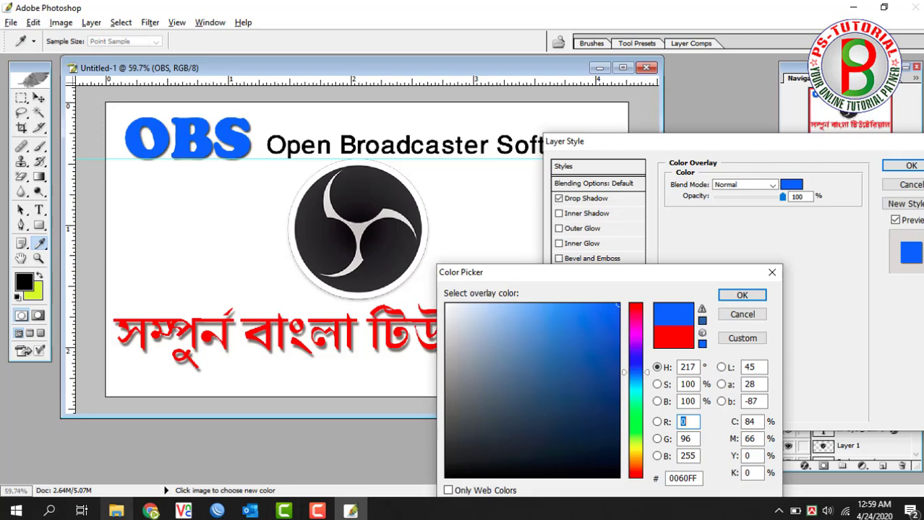
{"action": "left_click", "coordinate": [149, 511]}
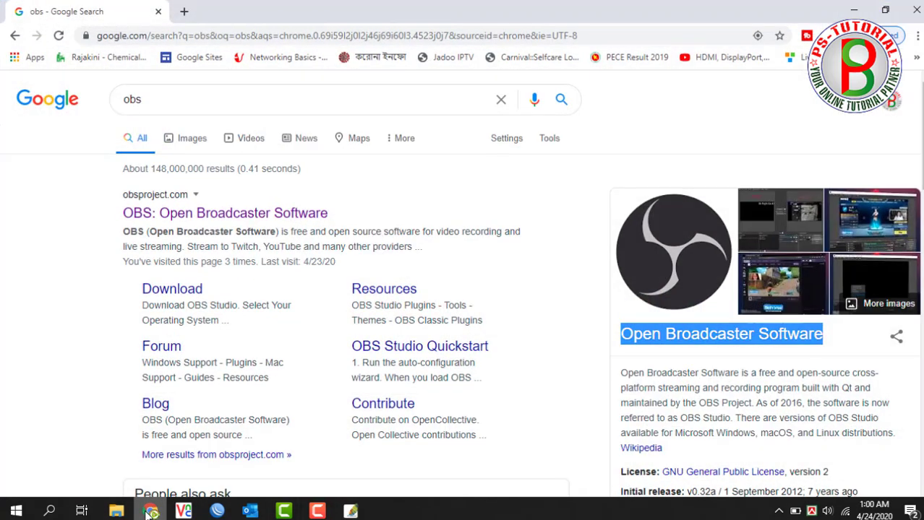
{"action": "left_click", "coordinate": [233, 213]}
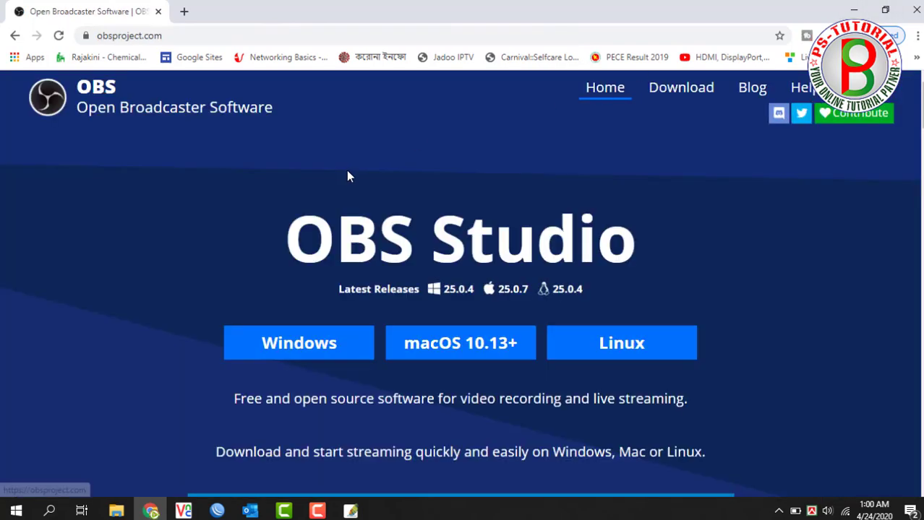
- Drop the blue and set the OBS Color Overlay to near-white F7F7F7
{"action": "left_click", "coordinate": [854, 10]}
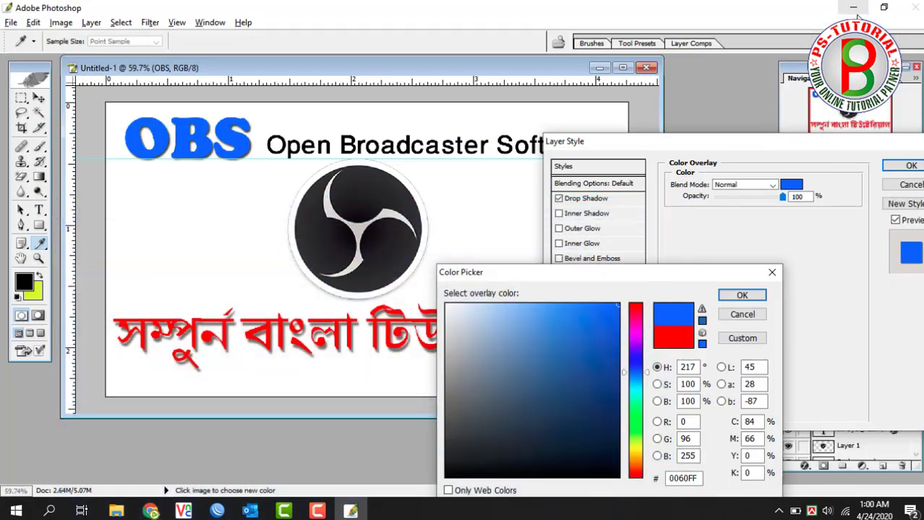
{"action": "left_click", "coordinate": [598, 332]}
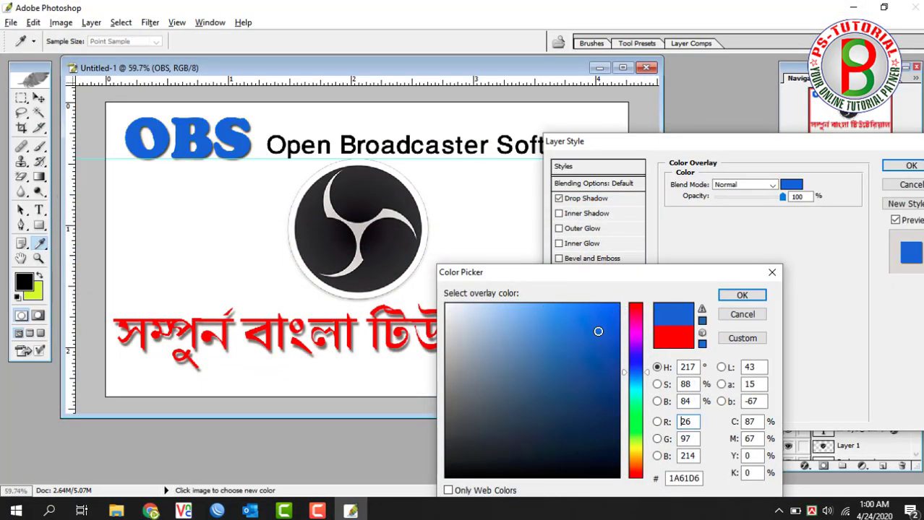
{"action": "left_click", "coordinate": [742, 315]}
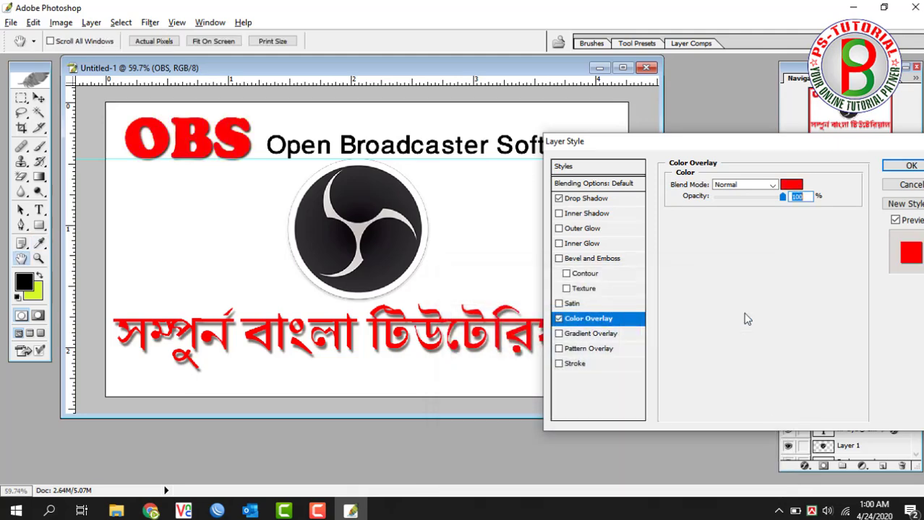
{"action": "left_click", "coordinate": [560, 320]}
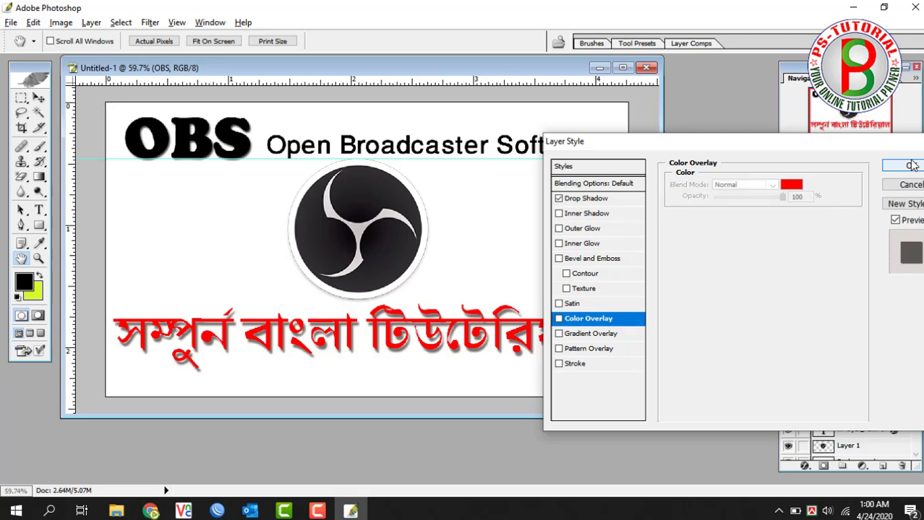
{"action": "left_click", "coordinate": [579, 322]}
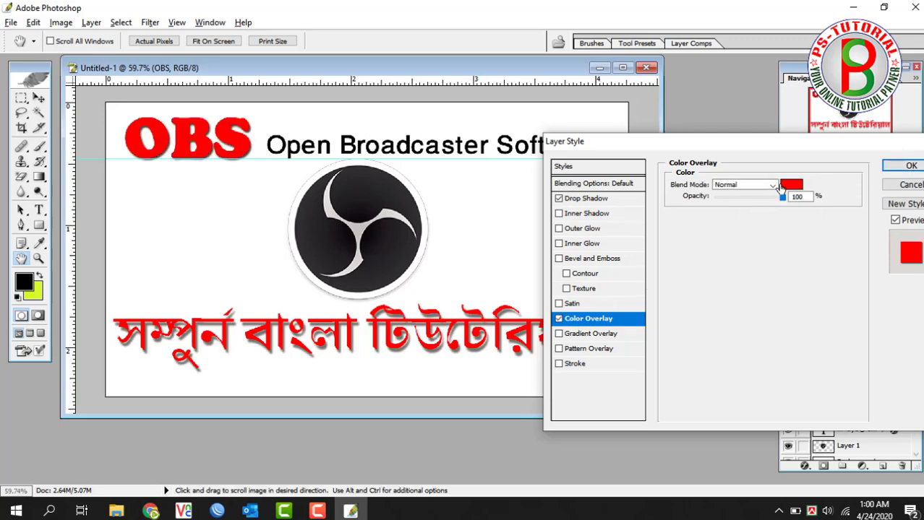
{"action": "left_click", "coordinate": [791, 185]}
{"action": "left_click", "coordinate": [446, 309]}
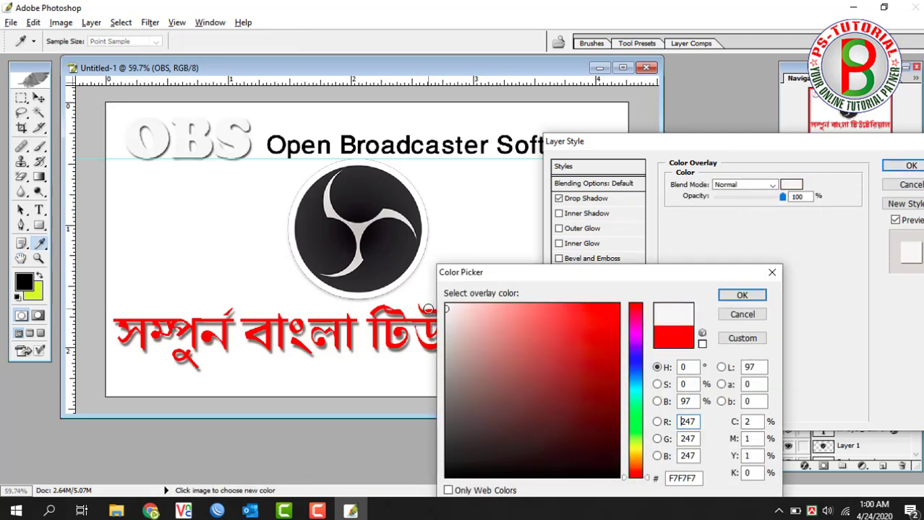
{"action": "left_click", "coordinate": [730, 297]}
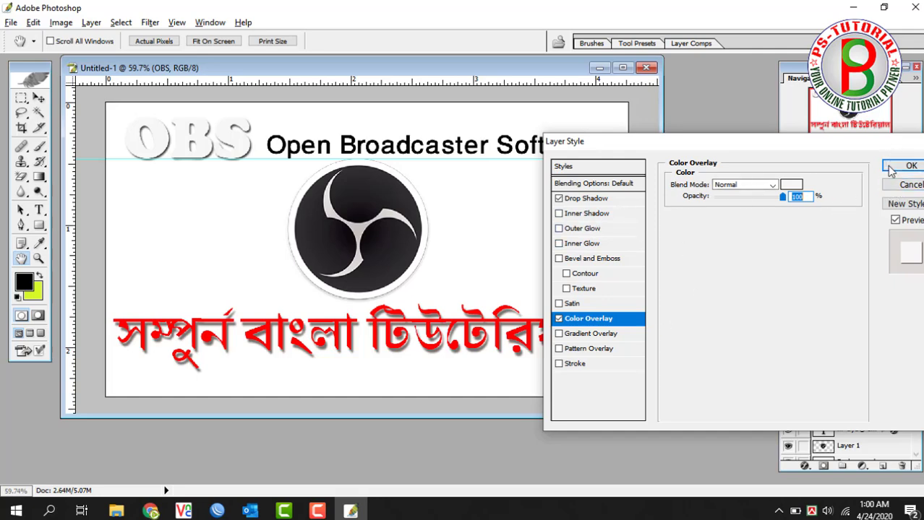
- Add a 2 px red stroke to OBS and apply the styles
{"action": "left_click", "coordinate": [576, 364]}
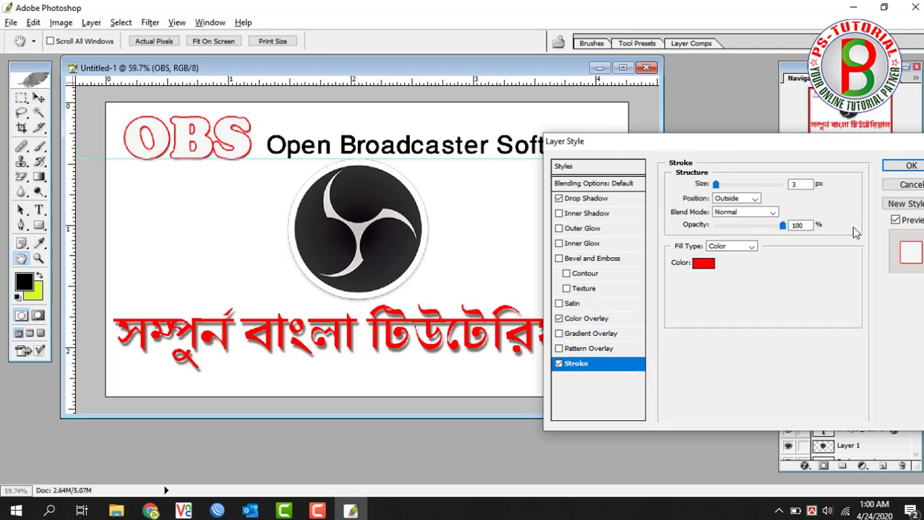
{"action": "double_click", "coordinate": [799, 184]}
{"action": "type", "text": "2"}
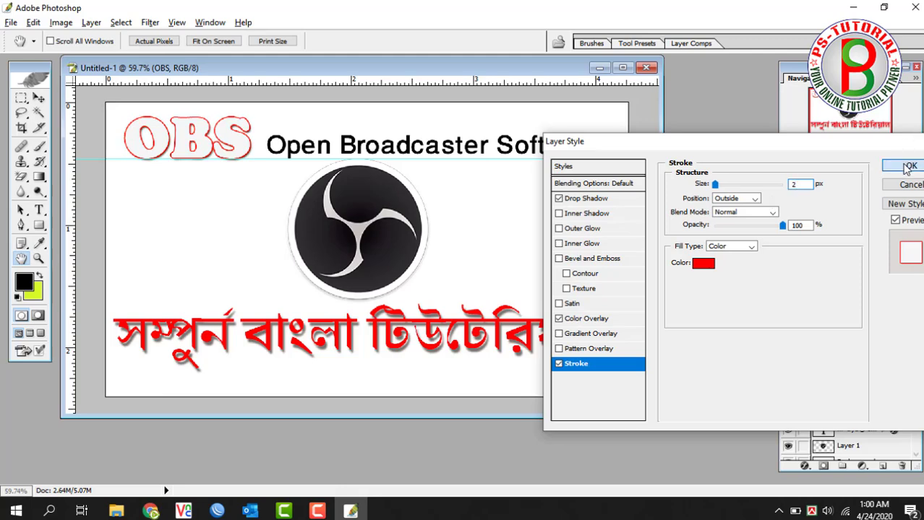
{"action": "left_click", "coordinate": [909, 166]}
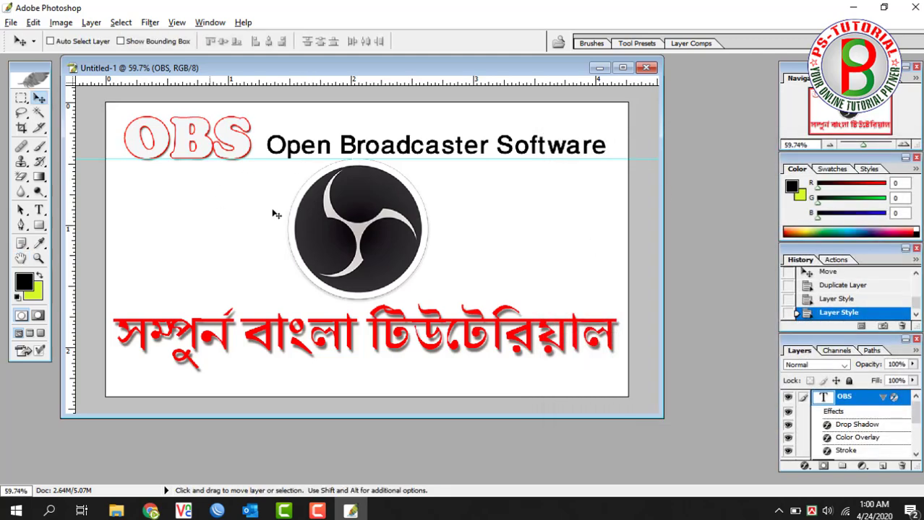
- Select the logo's Layer 1 and add a drop shadow and stroke, with 1.5 px rejected
{"action": "right_click", "coordinate": [373, 218]}
{"action": "left_click", "coordinate": [384, 227]}
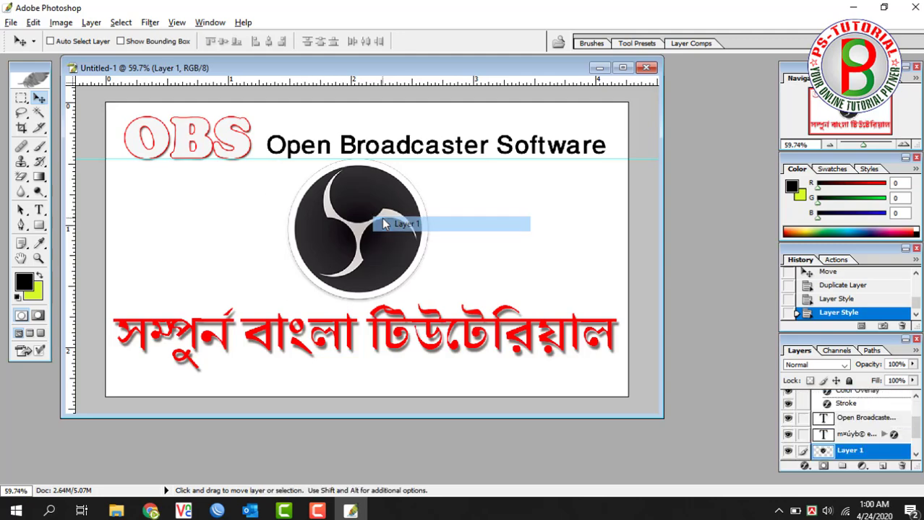
{"action": "right_click", "coordinate": [385, 227]}
{"action": "left_click", "coordinate": [391, 227]}
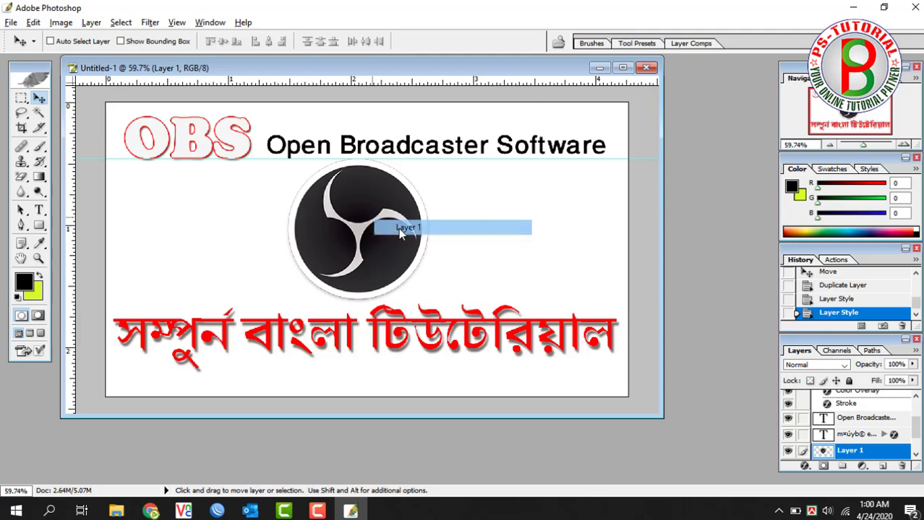
{"action": "double_click", "coordinate": [896, 456]}
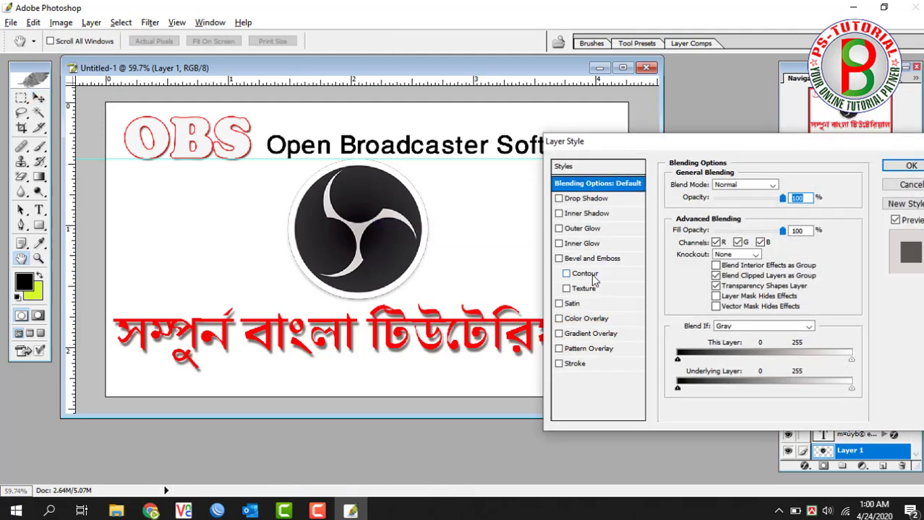
{"action": "left_click", "coordinate": [578, 200]}
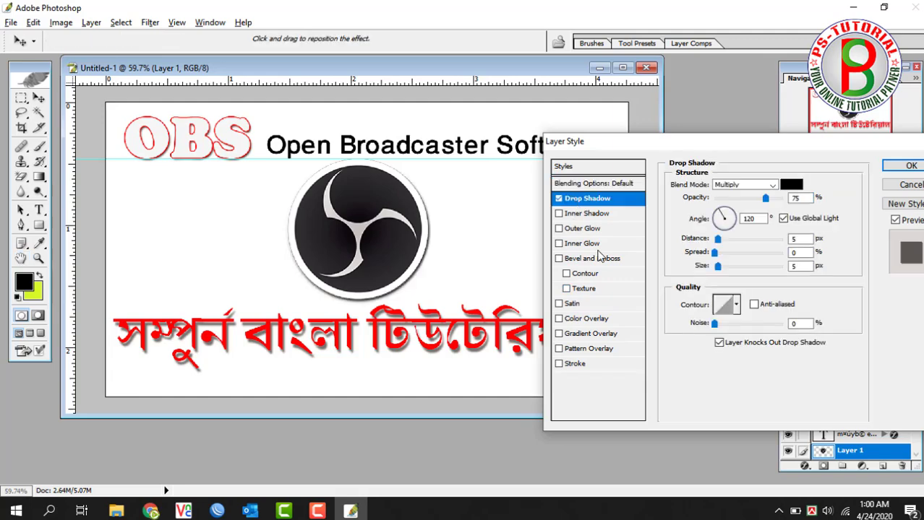
{"action": "left_click", "coordinate": [579, 362]}
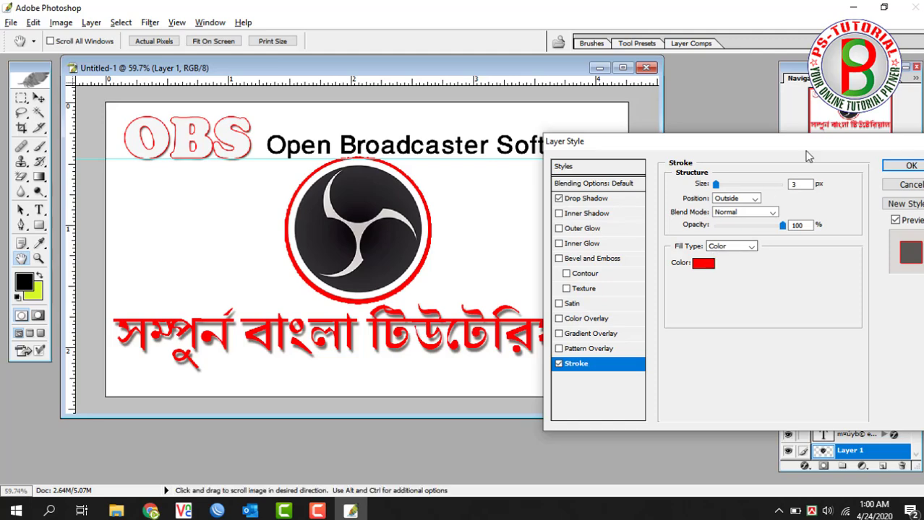
{"action": "double_click", "coordinate": [802, 184]}
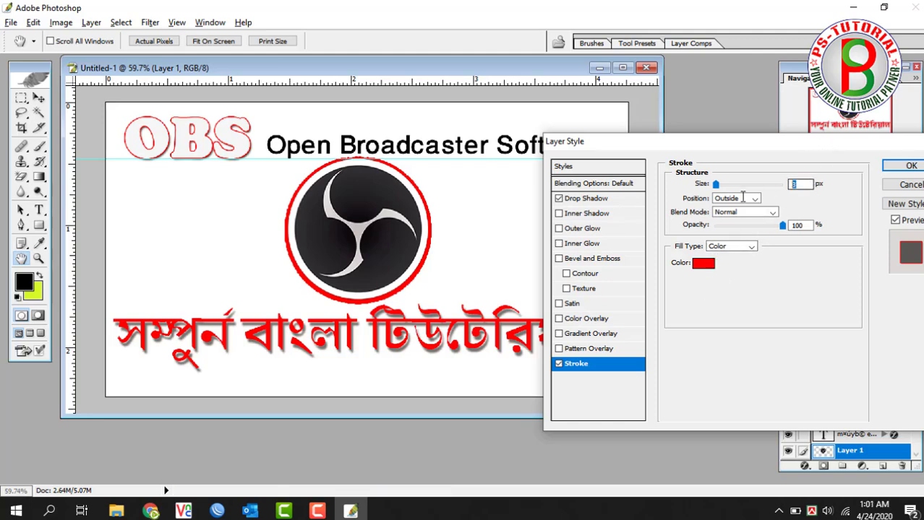
{"action": "type", "text": "1."}
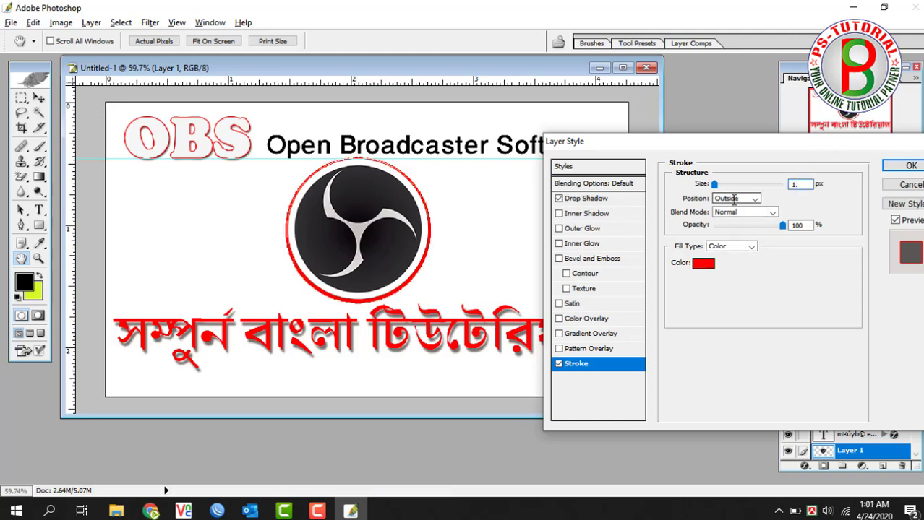
{"action": "type", "text": "5"}
{"action": "left_click", "coordinate": [607, 202]}
{"action": "left_click", "coordinate": [453, 204]}
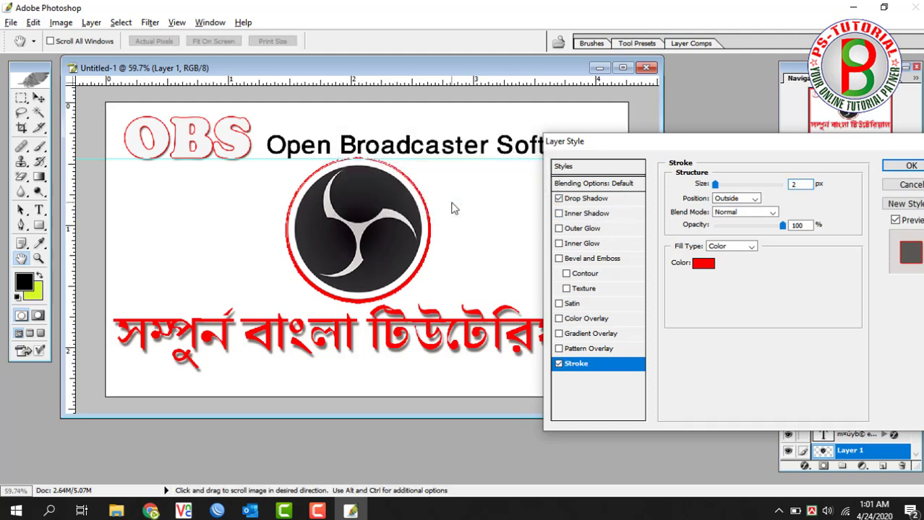
- Set the logo's drop shadow to 70% opacity, about 24 distance, size 35, and apply
{"action": "left_click", "coordinate": [587, 199]}
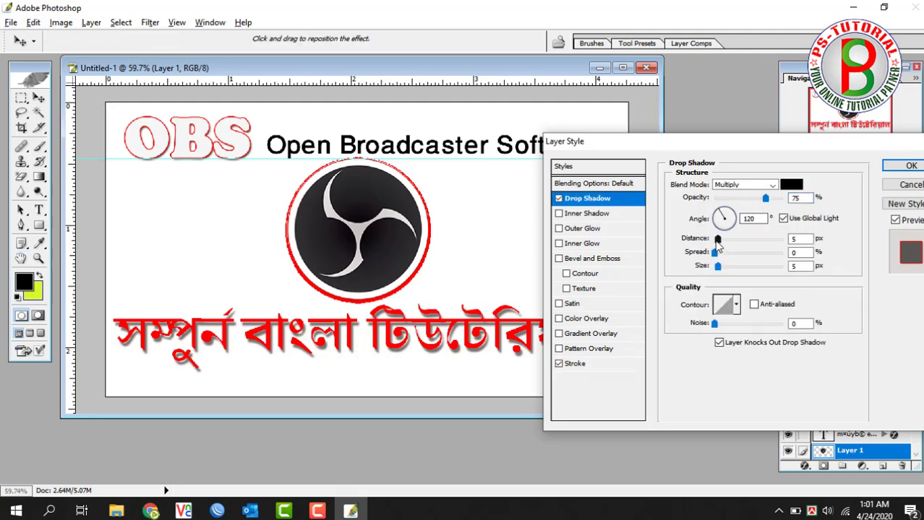
{"action": "left_click_drag", "start_coordinate": [766, 198], "coordinate": [749, 197]}
{"action": "left_click_drag", "start_coordinate": [717, 239], "coordinate": [734, 239]}
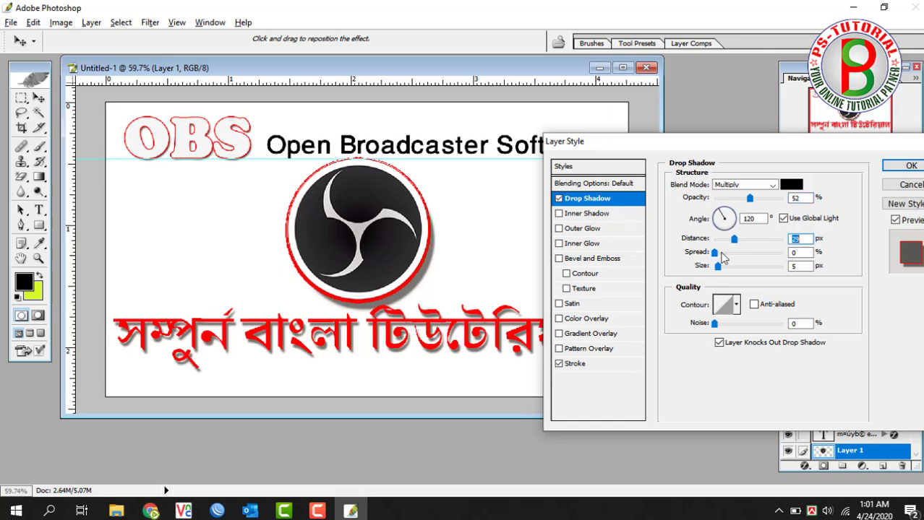
{"action": "left_click_drag", "start_coordinate": [716, 252], "coordinate": [728, 271]}
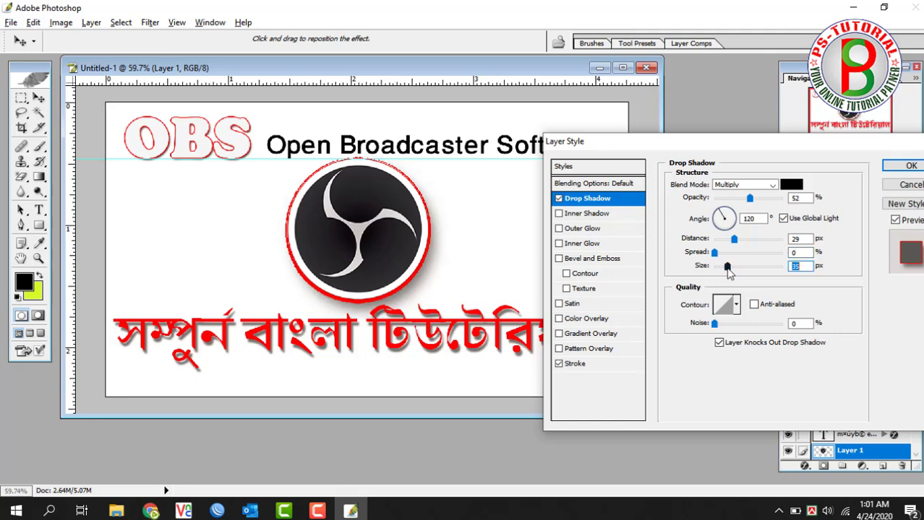
{"action": "left_click", "coordinate": [762, 198]}
{"action": "left_click_drag", "start_coordinate": [734, 239], "coordinate": [731, 240]}
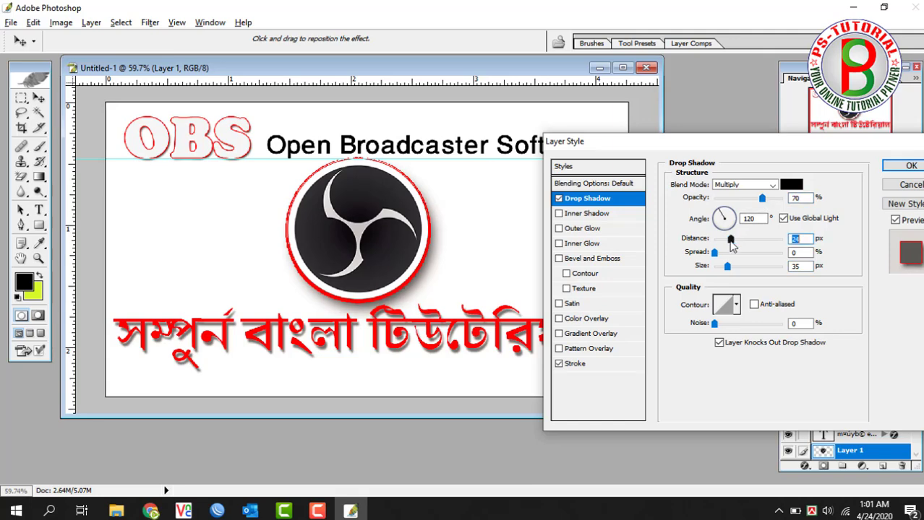
{"action": "left_click", "coordinate": [907, 166]}
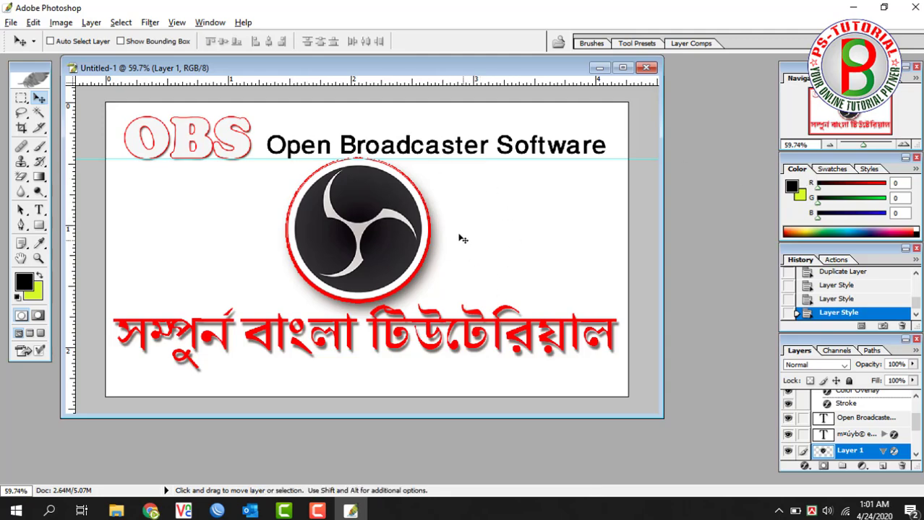
- Add a Gradient Overlay to Background copy and arrange white and end colour stops
{"action": "scroll", "coordinate": [868, 433], "scroll_direction": "down", "scroll_amount": 3}
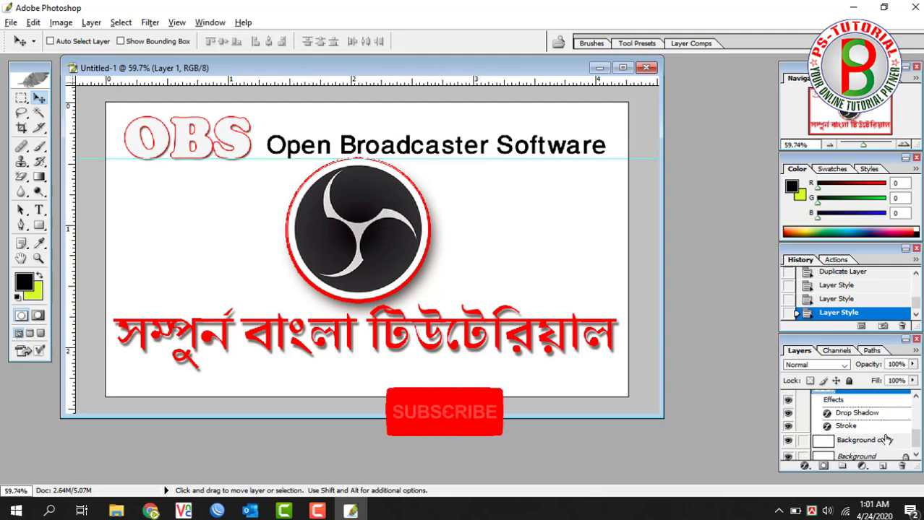
{"action": "double_click", "coordinate": [896, 443]}
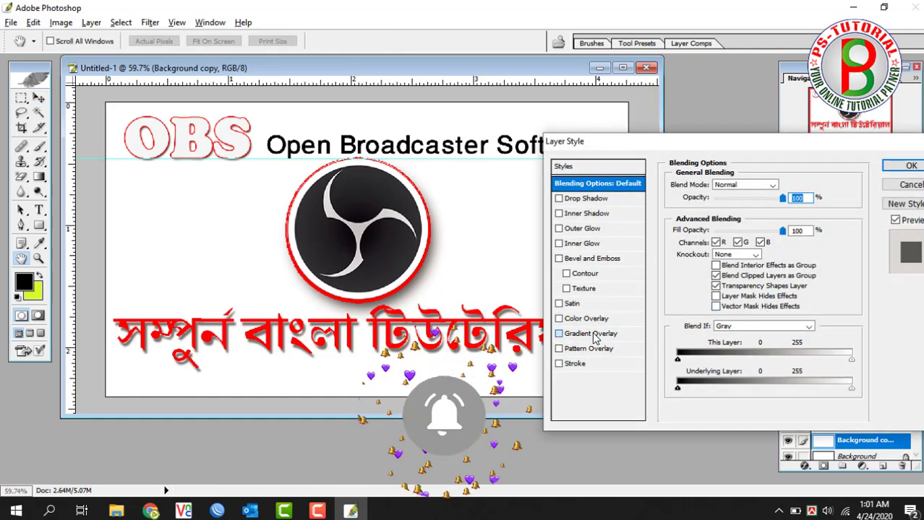
{"action": "left_click", "coordinate": [593, 333]}
{"action": "left_click", "coordinate": [751, 211]}
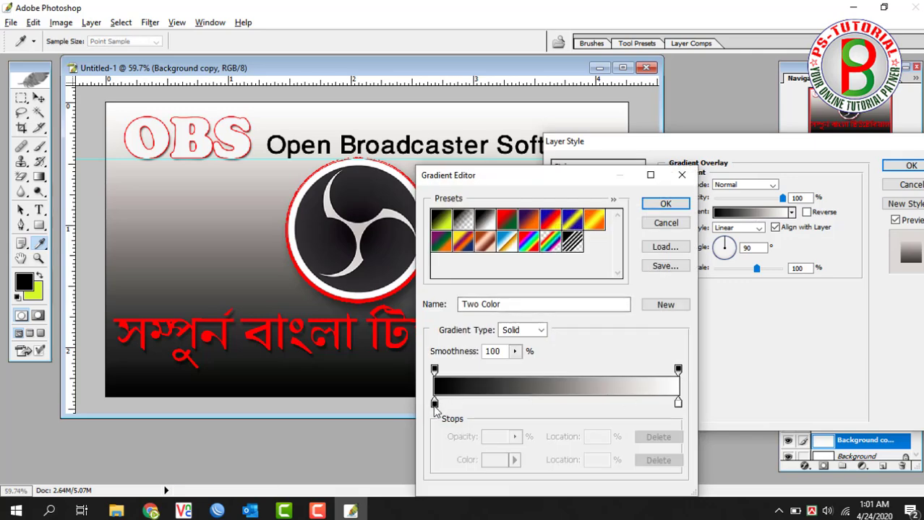
{"action": "left_click_drag", "start_coordinate": [434, 403], "coordinate": [605, 403]}
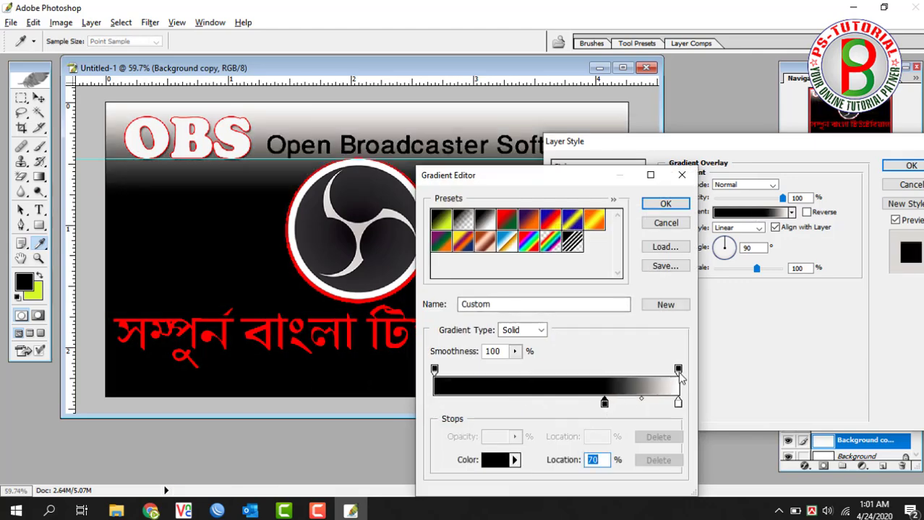
{"action": "left_click_drag", "start_coordinate": [678, 369], "coordinate": [503, 370]}
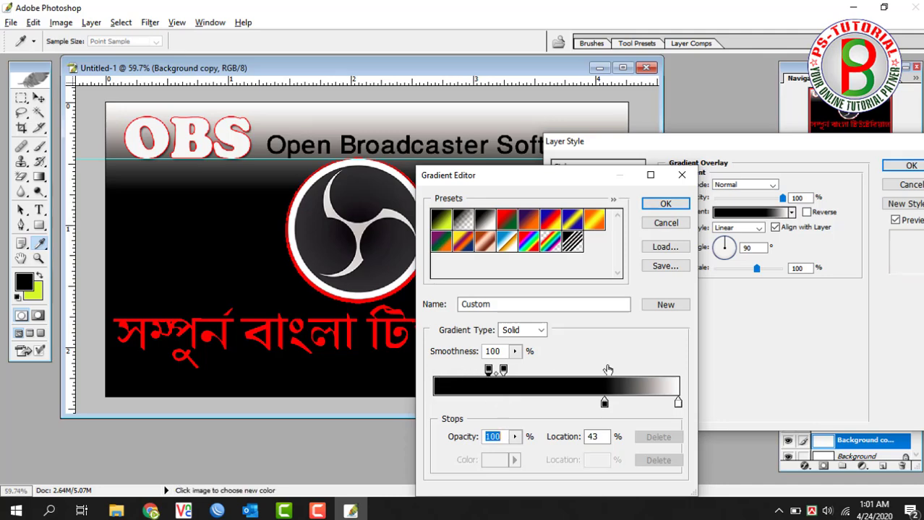
{"action": "left_click_drag", "start_coordinate": [435, 370], "coordinate": [758, 380]}
{"action": "left_click_drag", "start_coordinate": [503, 370], "coordinate": [434, 370]}
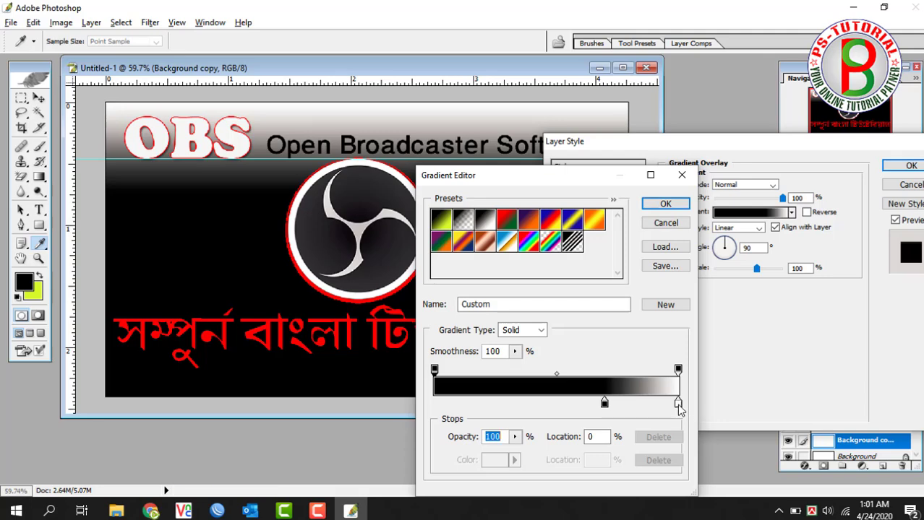
{"action": "left_click_drag", "start_coordinate": [678, 403], "coordinate": [417, 406]}
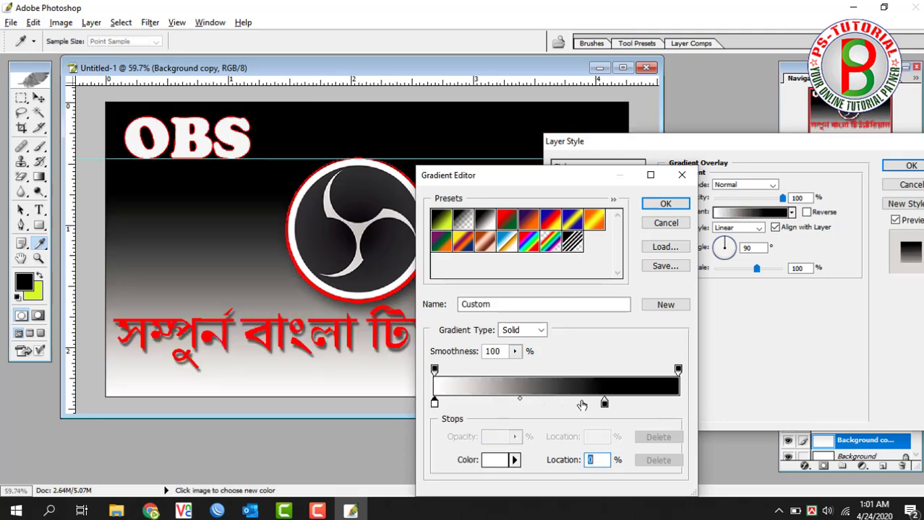
{"action": "left_click_drag", "start_coordinate": [604, 402], "coordinate": [691, 412]}
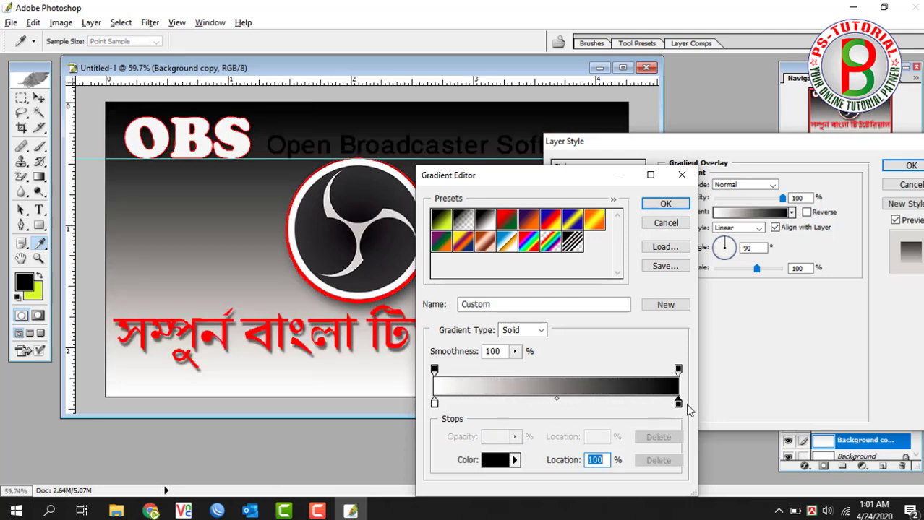
- Set the gradient's end stop to blue 5350E0
{"action": "double_click", "coordinate": [678, 402]}
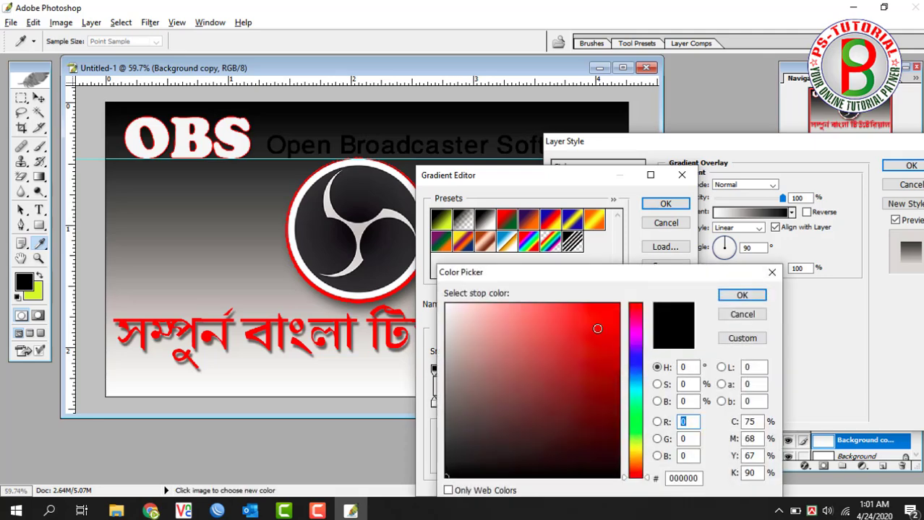
{"action": "left_click", "coordinate": [572, 316]}
{"action": "left_click", "coordinate": [636, 420]}
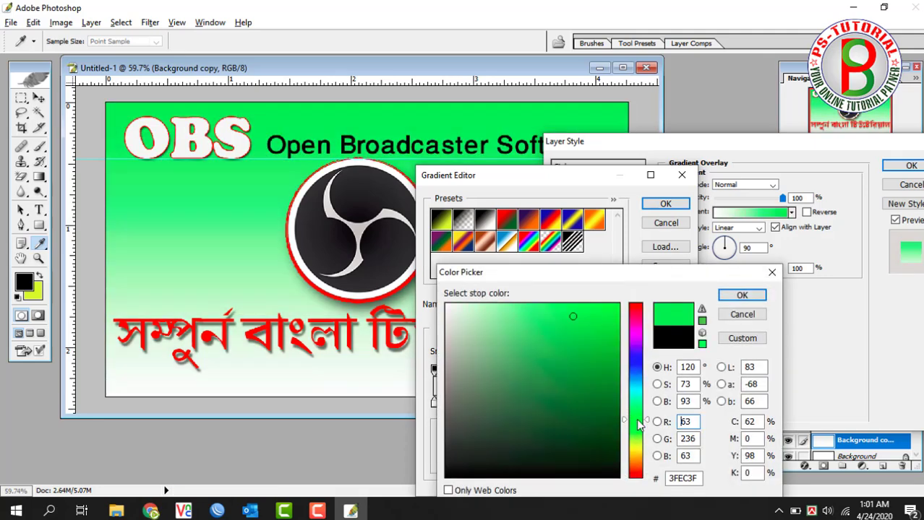
{"action": "left_click_drag", "start_coordinate": [637, 427], "coordinate": [639, 369]}
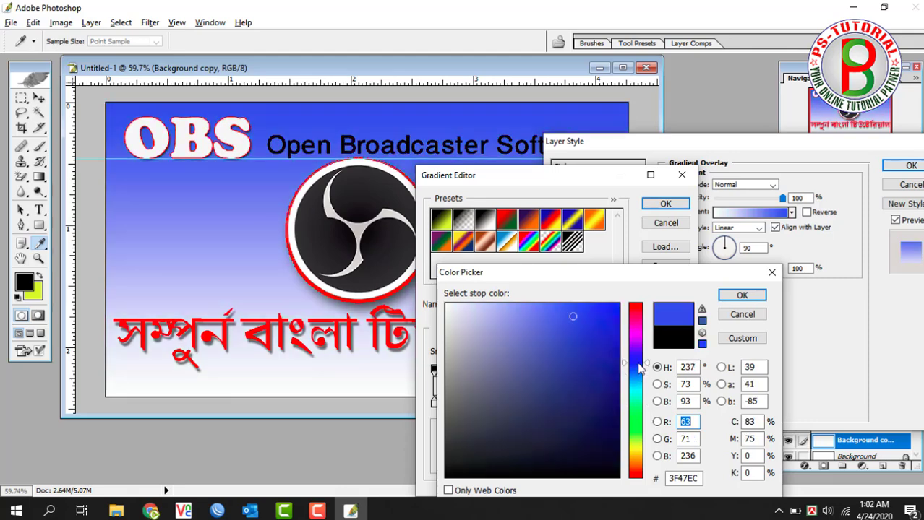
{"action": "left_click_drag", "start_coordinate": [639, 367], "coordinate": [639, 361]}
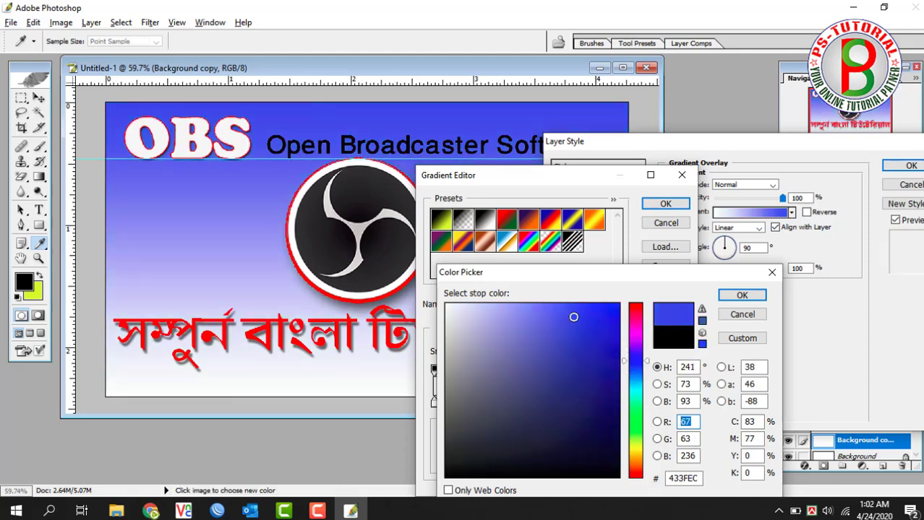
{"action": "left_click_drag", "start_coordinate": [573, 316], "coordinate": [564, 331]}
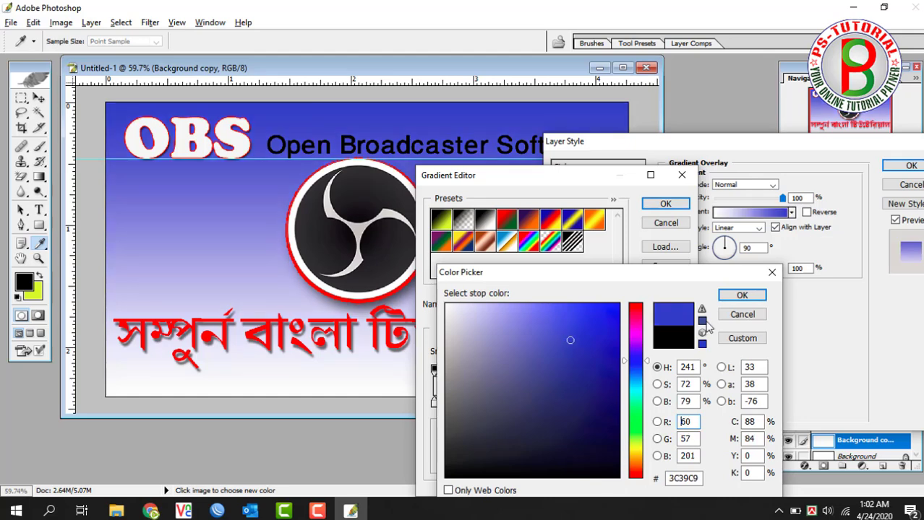
{"action": "left_click", "coordinate": [556, 324]}
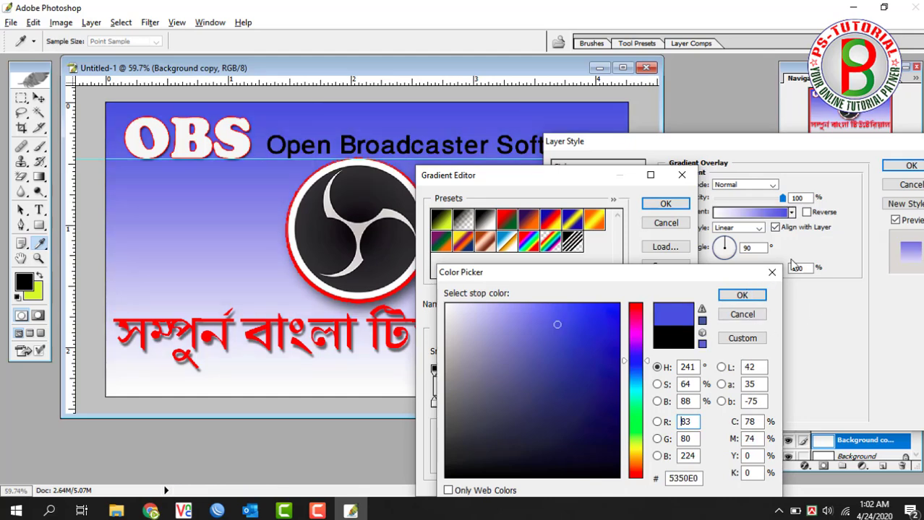
{"action": "left_click", "coordinate": [737, 296]}
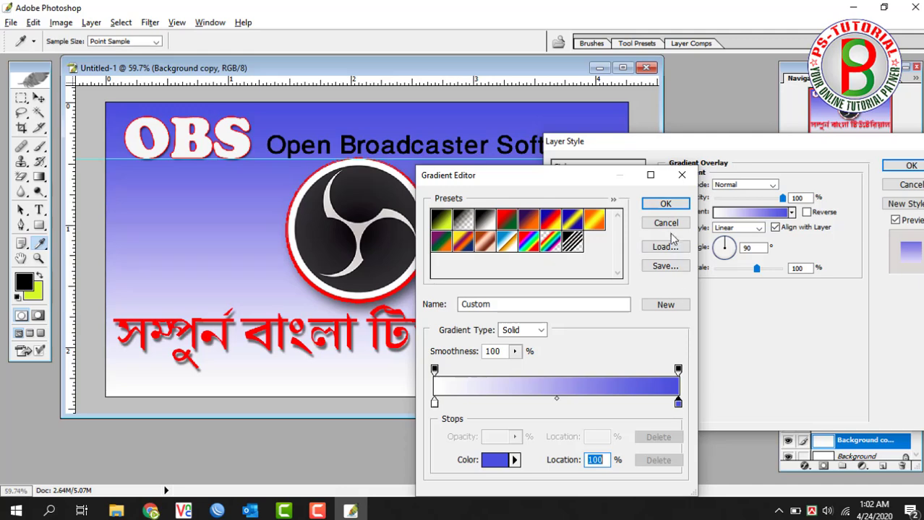
- Confirm the white-to-blue gradient, set a 90° angle and lower opacity, and apply it
{"action": "left_click", "coordinate": [663, 204]}
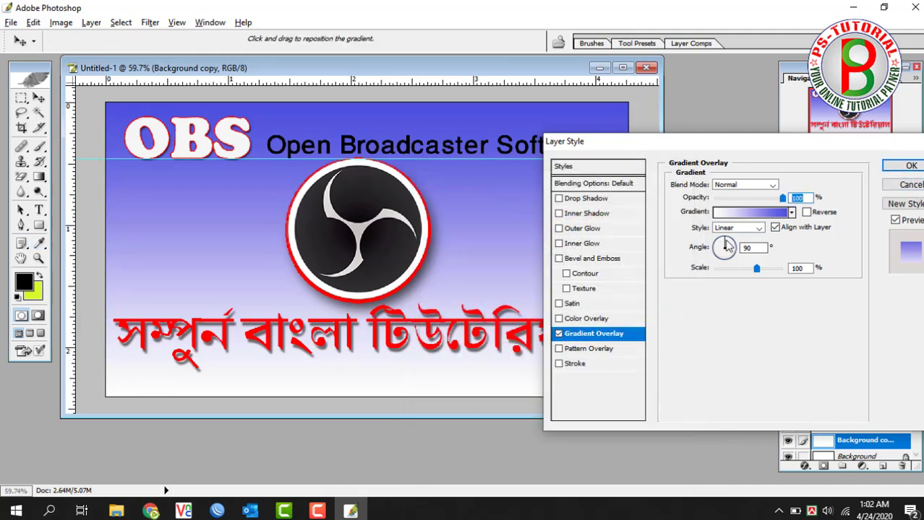
{"action": "mouse_move", "coordinate": [726, 247]}
{"action": "left_mouse_down"}
{"action": "mouse_move", "coordinate": [735, 248]}
{"action": "mouse_move", "coordinate": [726, 246]}
{"action": "mouse_move", "coordinate": [714, 268]}
{"action": "mouse_move", "coordinate": [741, 276]}
{"action": "mouse_move", "coordinate": [733, 277]}
{"action": "left_mouse_up"}
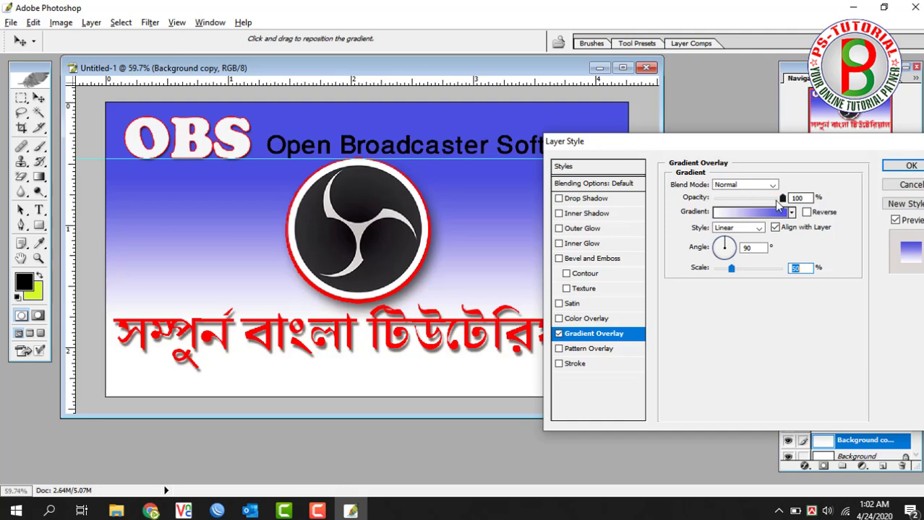
{"action": "mouse_move", "coordinate": [782, 199]}
{"action": "left_mouse_down"}
{"action": "mouse_move", "coordinate": [765, 199]}
{"action": "mouse_move", "coordinate": [782, 199]}
{"action": "left_mouse_up"}
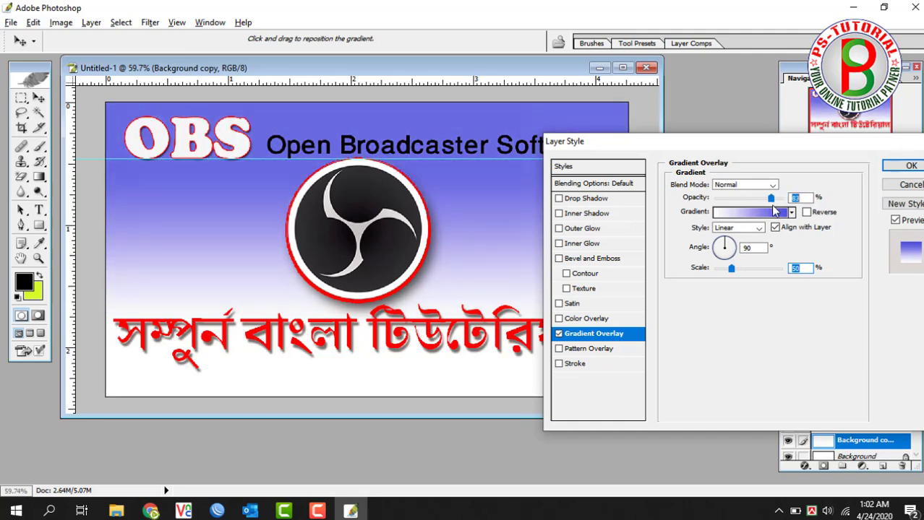
{"action": "left_click", "coordinate": [909, 165]}
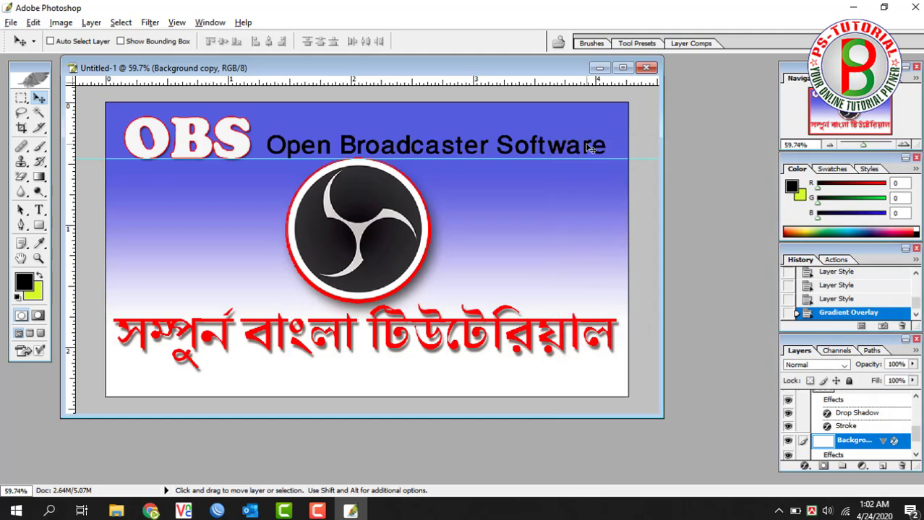
- Recolour the selected 'Open Broadcaster Software' text to white (FFFFFF) and commit the edit
{"action": "left_click", "coordinate": [40, 210]}
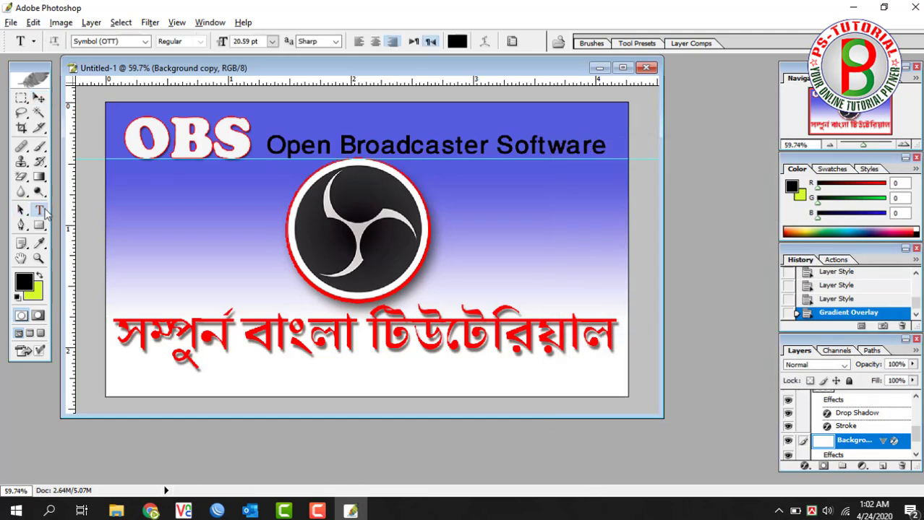
{"action": "left_click_drag", "start_coordinate": [267, 144], "coordinate": [618, 127]}
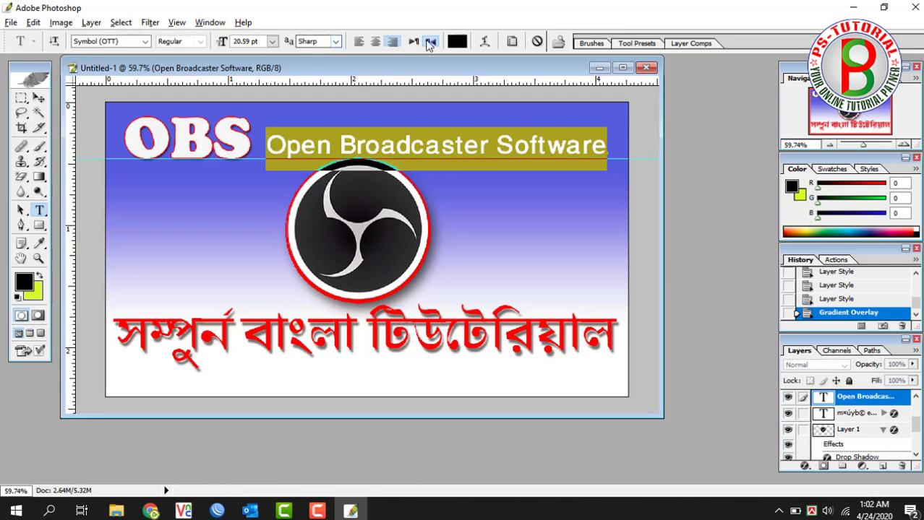
{"action": "left_click", "coordinate": [457, 41]}
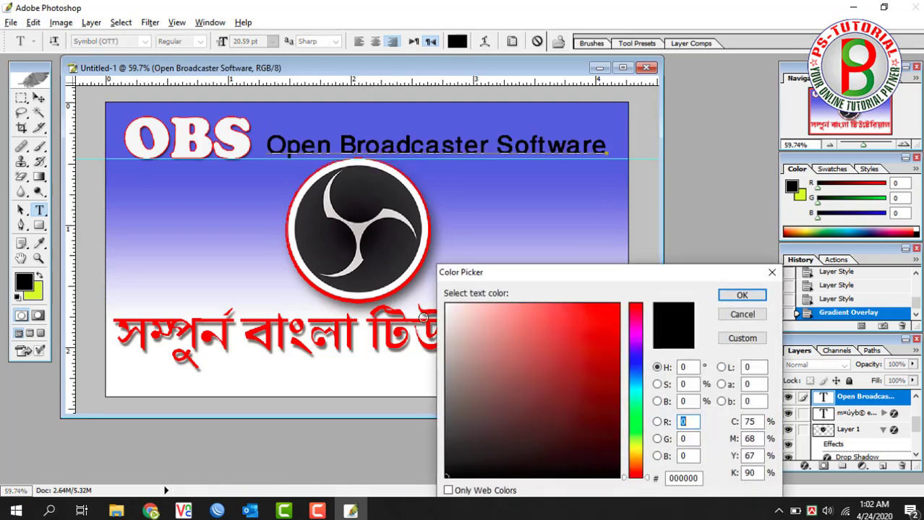
{"action": "left_click", "coordinate": [402, 297]}
{"action": "left_click", "coordinate": [737, 296]}
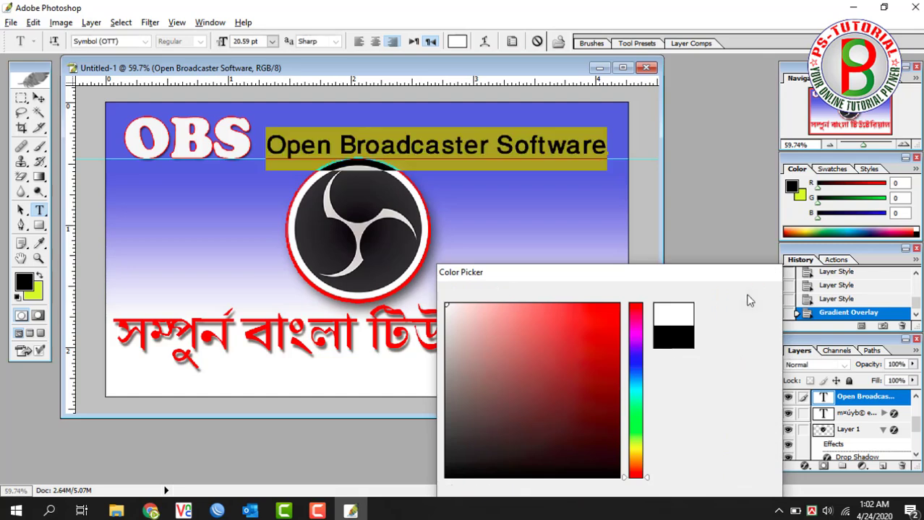
{"action": "left_click", "coordinate": [39, 98]}
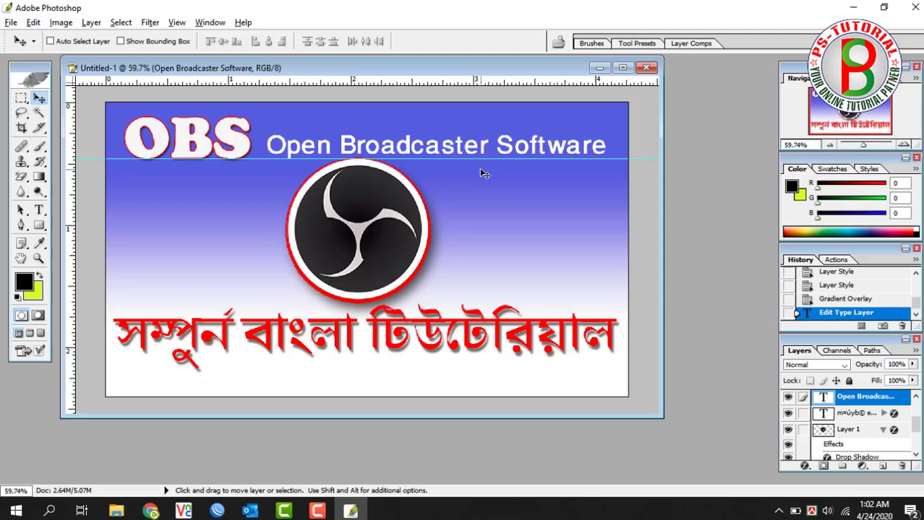
- Make Layer 1 active and change its logo Stroke effect from red to white
{"action": "right_click", "coordinate": [378, 220]}
{"action": "left_click", "coordinate": [391, 229]}
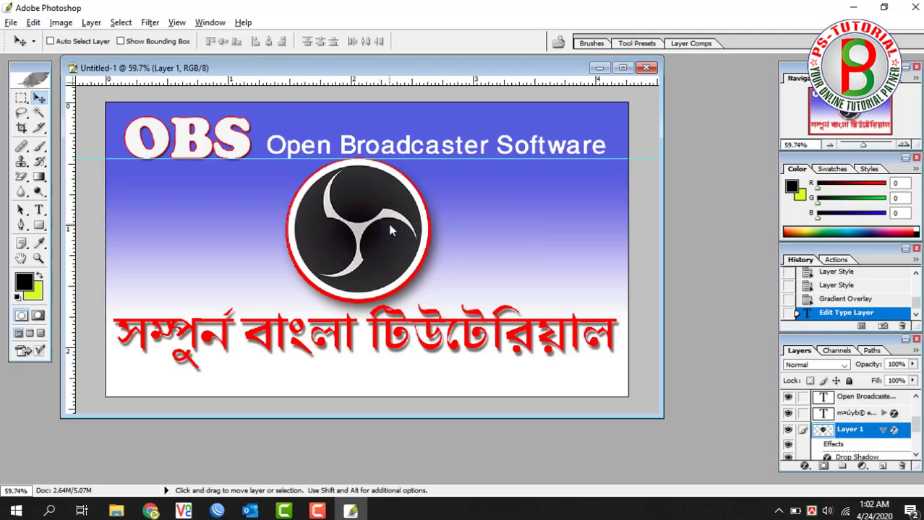
{"action": "double_click", "coordinate": [893, 431]}
{"action": "left_click", "coordinate": [563, 368]}
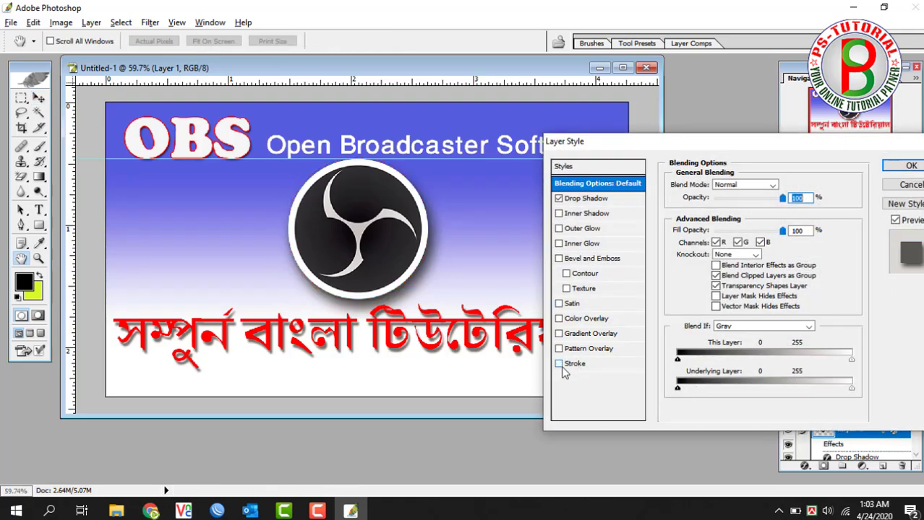
{"action": "left_click", "coordinate": [909, 166]}
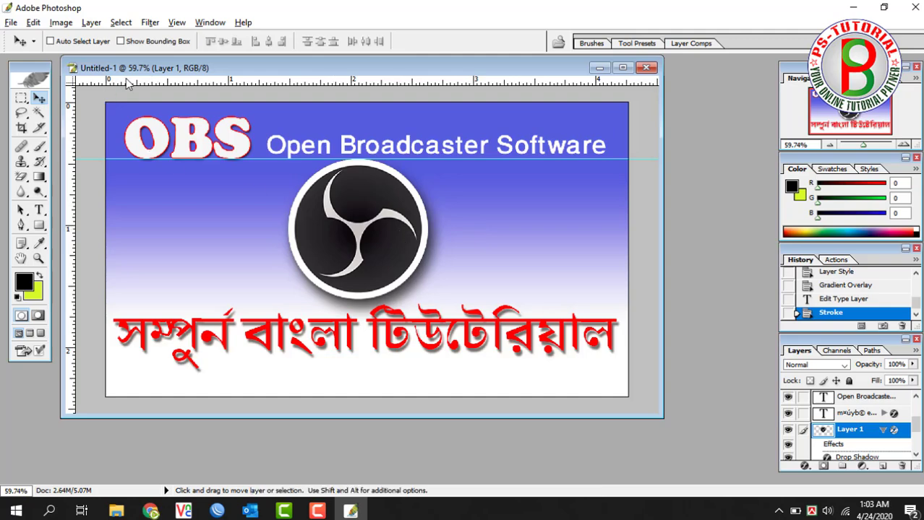
{"action": "left_click", "coordinate": [11, 22]}
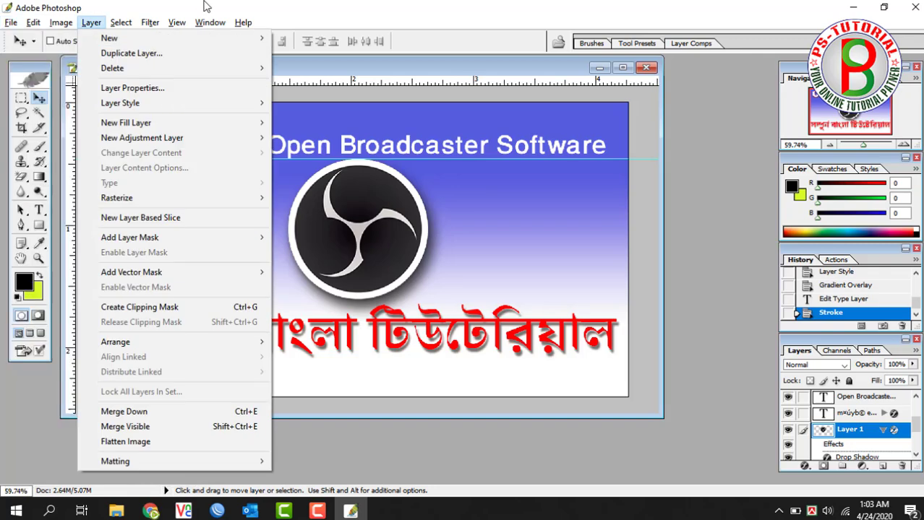
{"action": "left_click", "coordinate": [91, 22]}
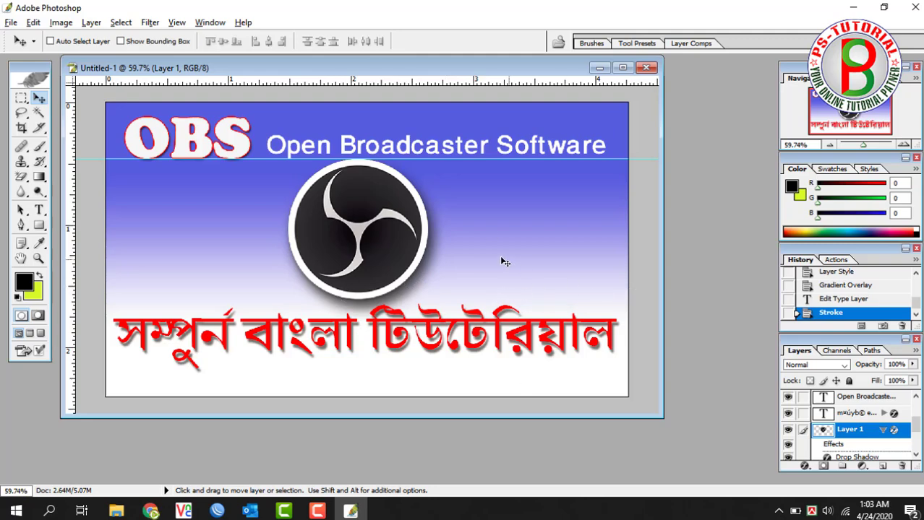
{"action": "left_click", "coordinate": [12, 21]}
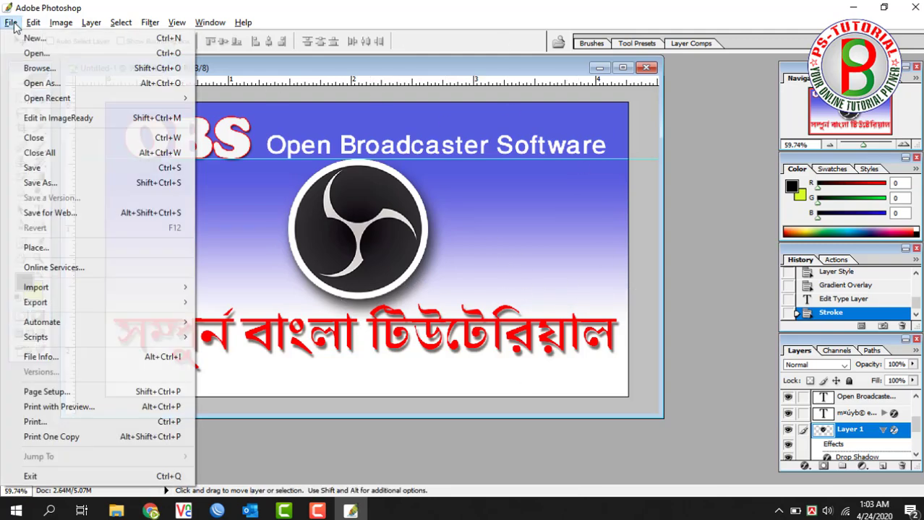
- Save As into Desktop > Upload > OBS Studio with the name 'OBS Studio Thumbnail'
{"action": "left_click", "coordinate": [73, 186]}
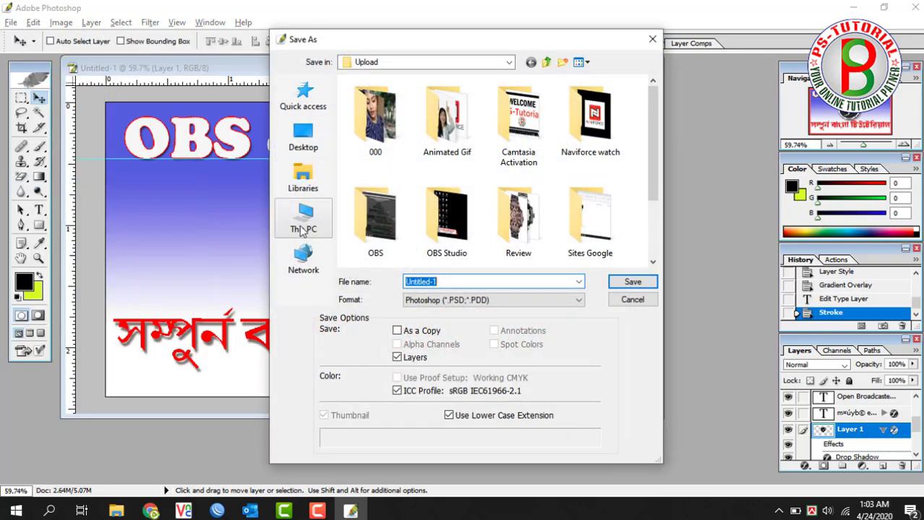
{"action": "left_click", "coordinate": [303, 221]}
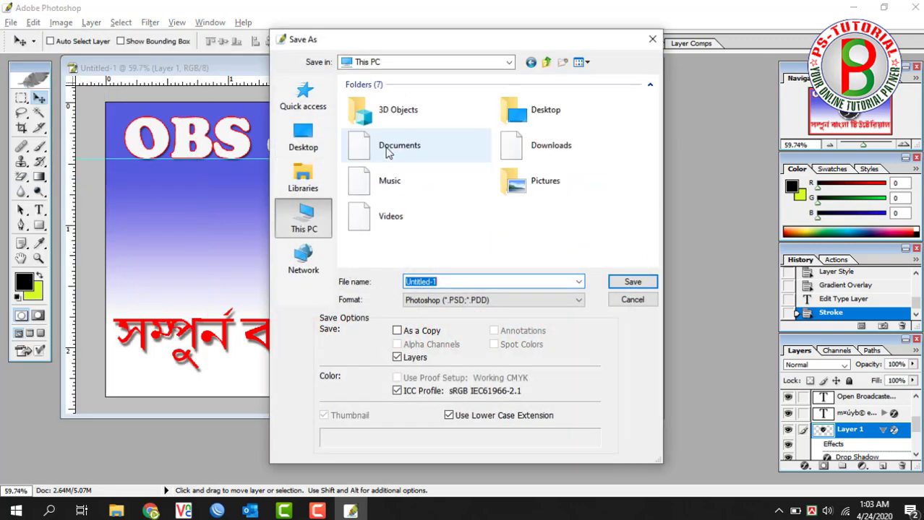
{"action": "left_click", "coordinate": [310, 139]}
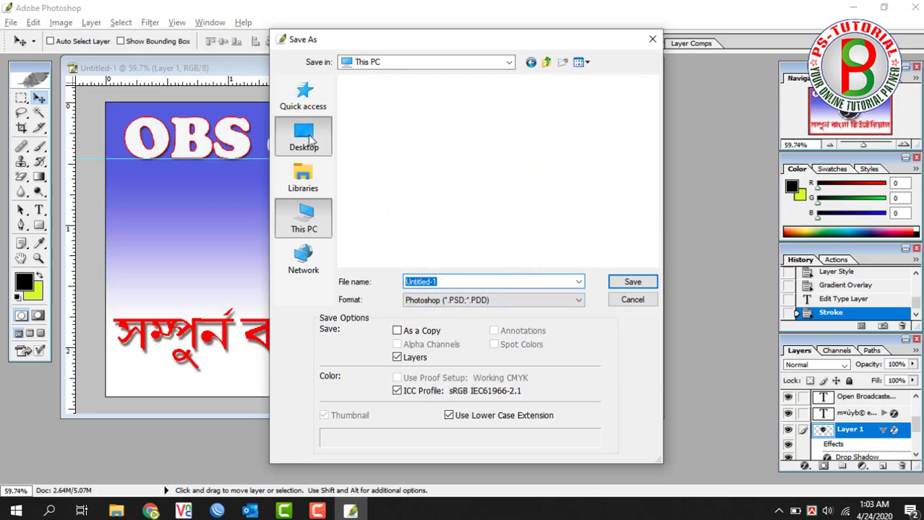
{"action": "scroll", "coordinate": [455, 212], "scroll_direction": "down", "scroll_amount": 1}
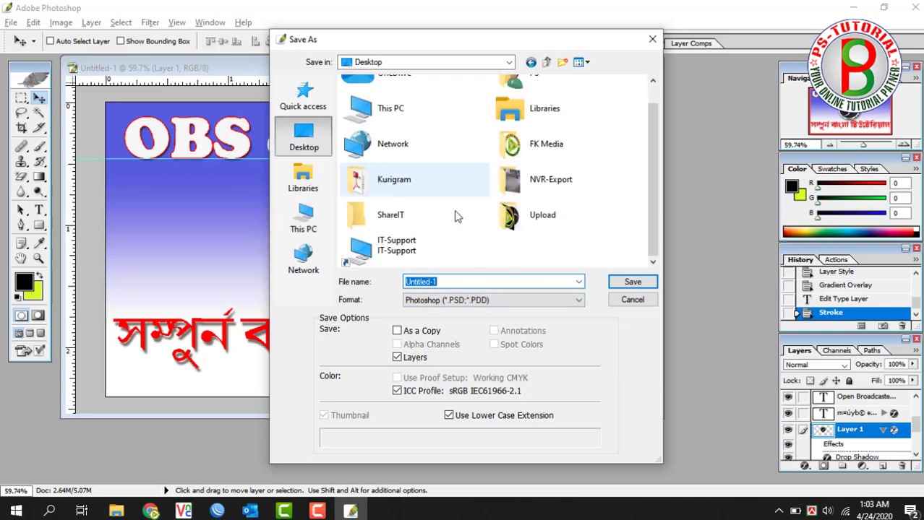
{"action": "double_click", "coordinate": [520, 234]}
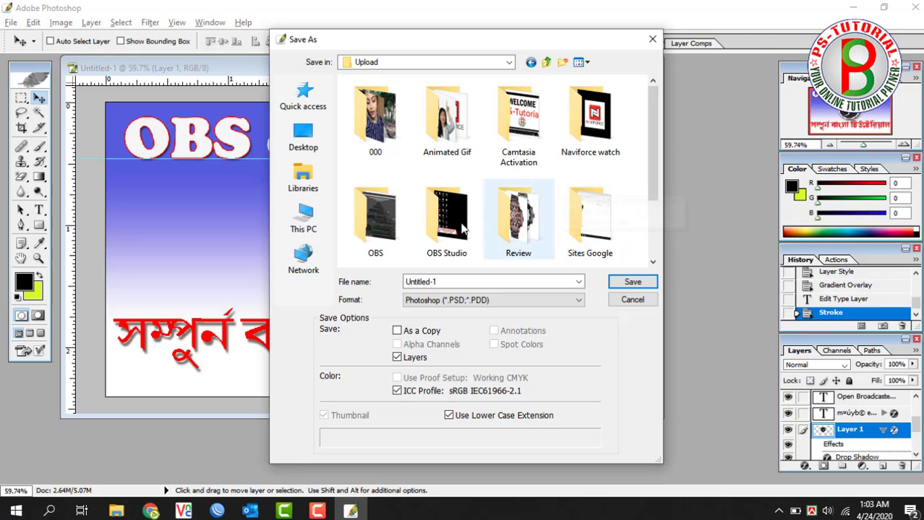
{"action": "double_click", "coordinate": [426, 224]}
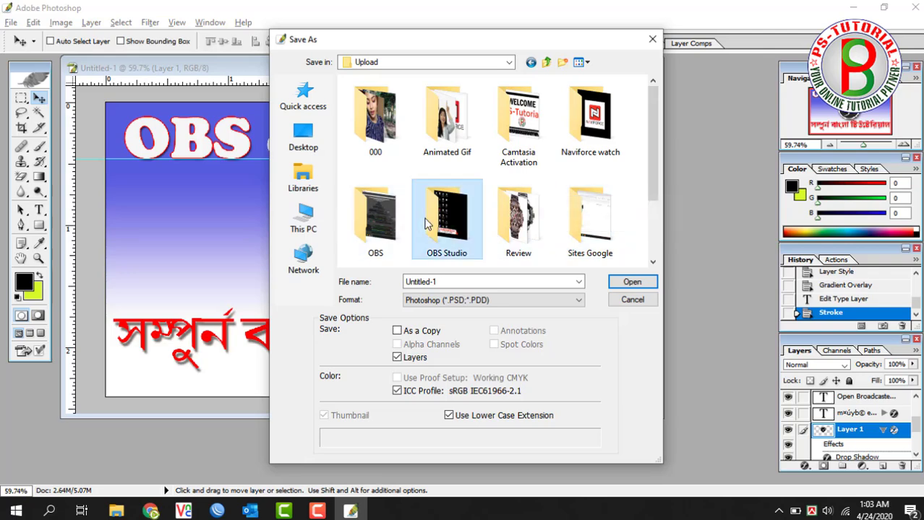
{"action": "left_click", "coordinate": [471, 282]}
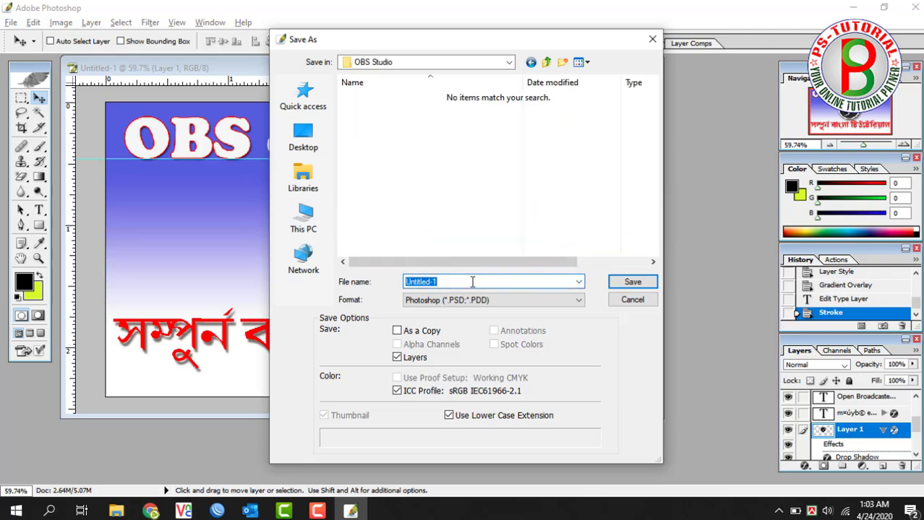
{"action": "type", "text": "OBS S"}
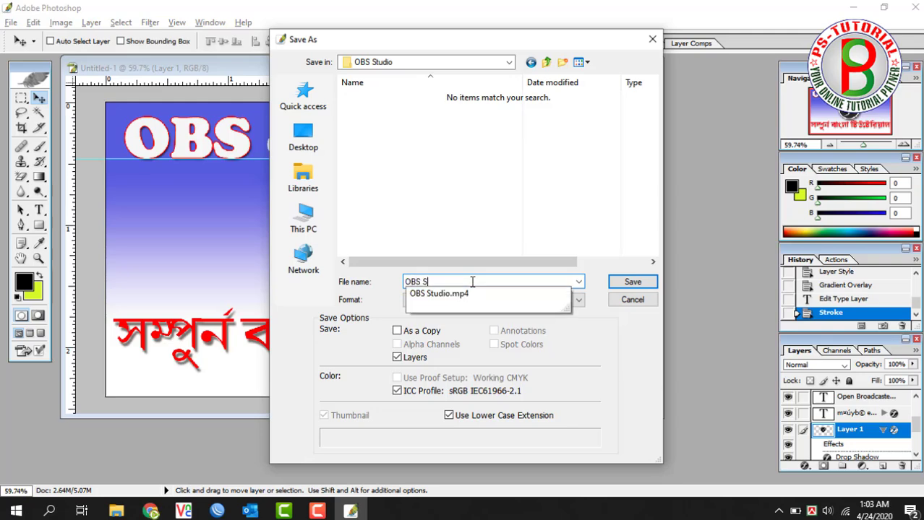
{"action": "type", "text": "tu"}
{"action": "type", "text": "dio"}
{"action": "type", "text": " Thu"}
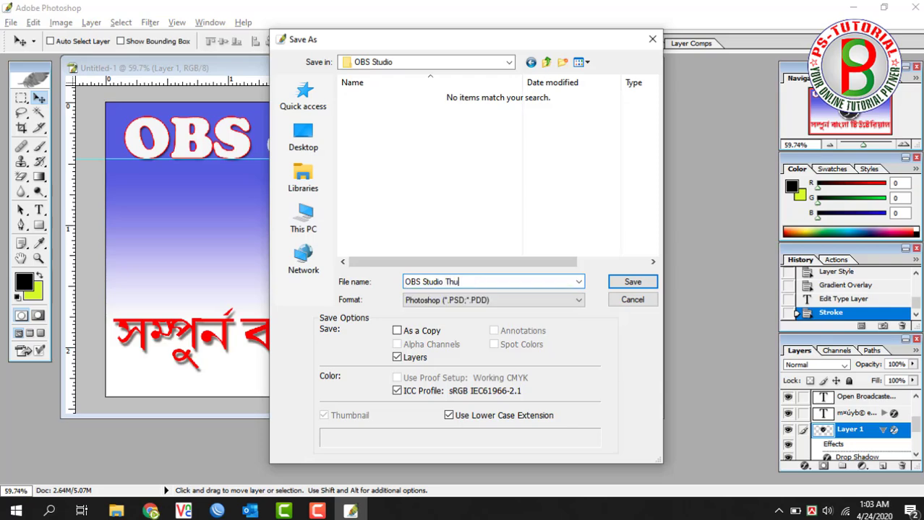
{"action": "type", "text": "mbnail"}
- Save the file in JPEG format, accepting maximum quality 12 in JPEG Options
{"action": "left_click", "coordinate": [504, 300]}
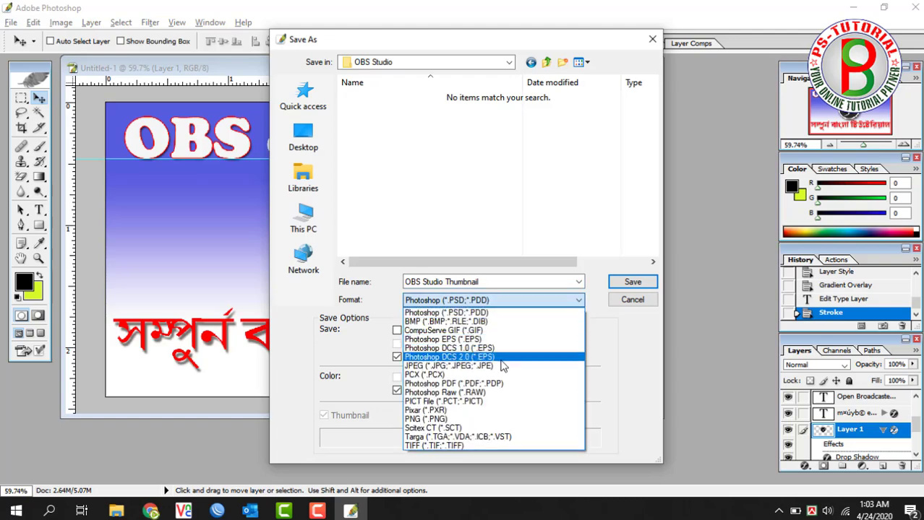
{"action": "left_click", "coordinate": [505, 366]}
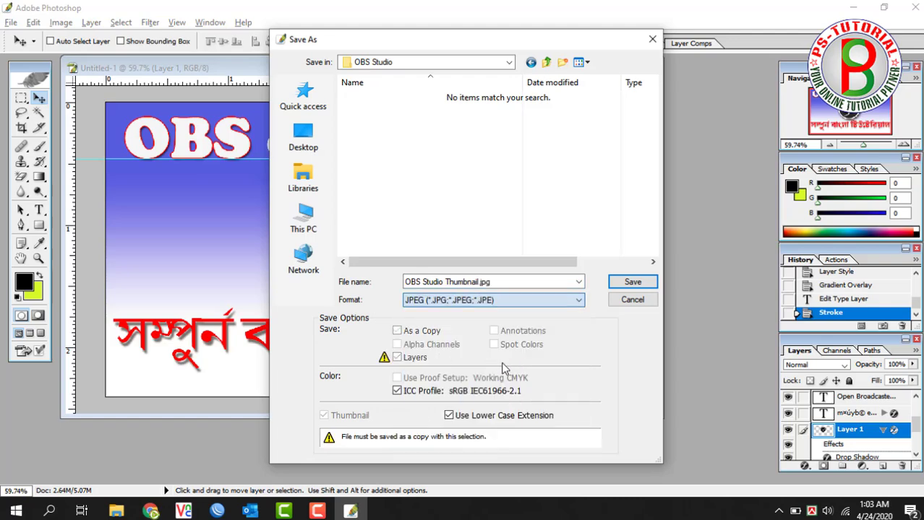
{"action": "left_click", "coordinate": [633, 282]}
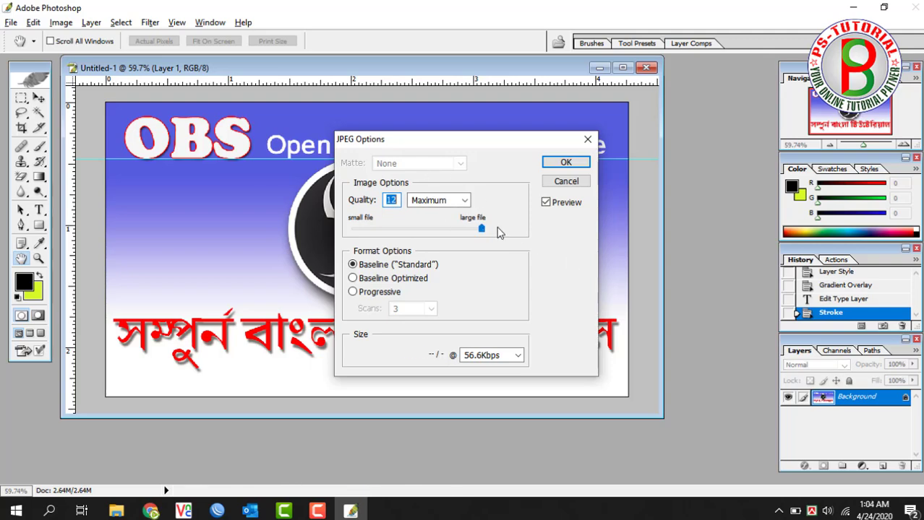
{"action": "left_click", "coordinate": [573, 162]}
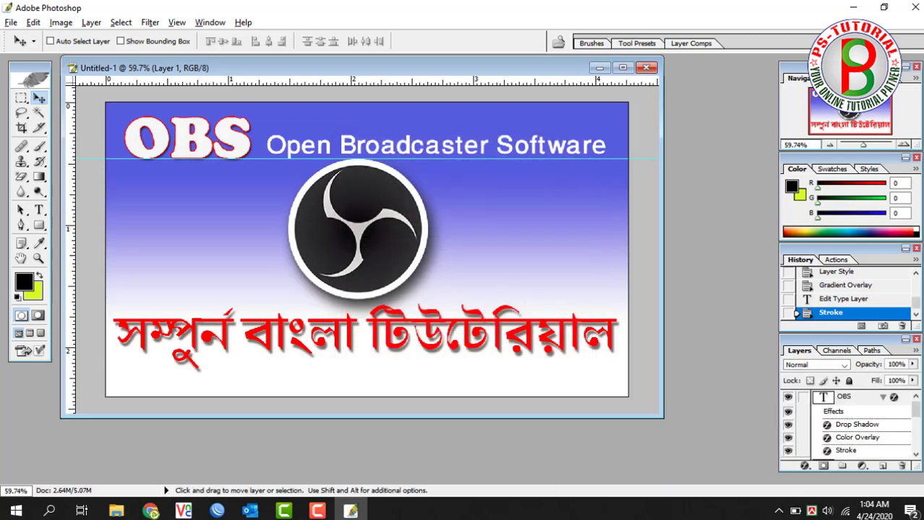
- Minimize Photoshop and select the thumbnail in File Explorer's Upload > OBS Studio folder
{"action": "left_click", "coordinate": [852, 9]}
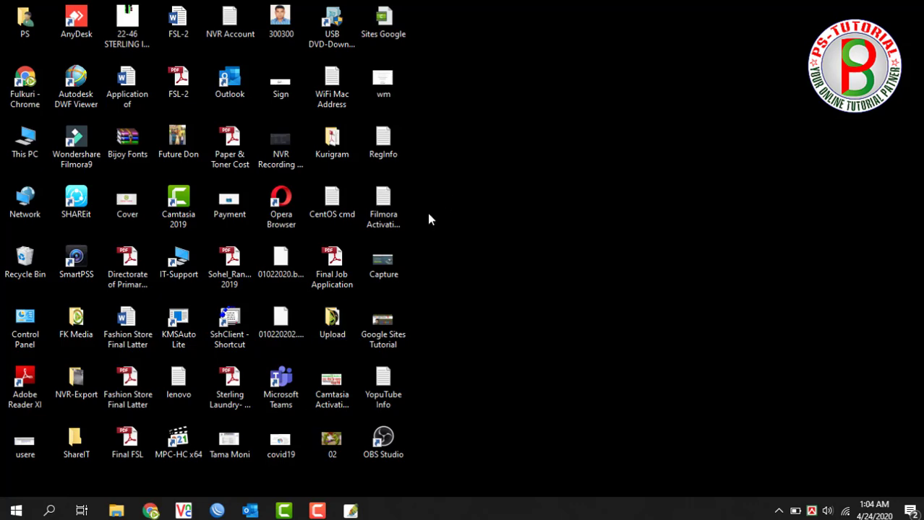
{"action": "double_click", "coordinate": [331, 315]}
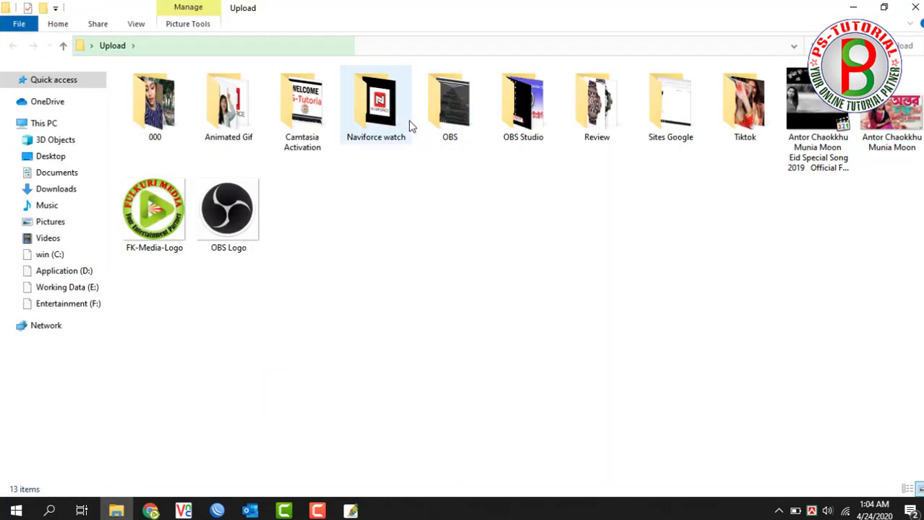
{"action": "left_click", "coordinate": [406, 124]}
{"action": "left_click", "coordinate": [444, 124]}
{"action": "double_click", "coordinate": [525, 99]}
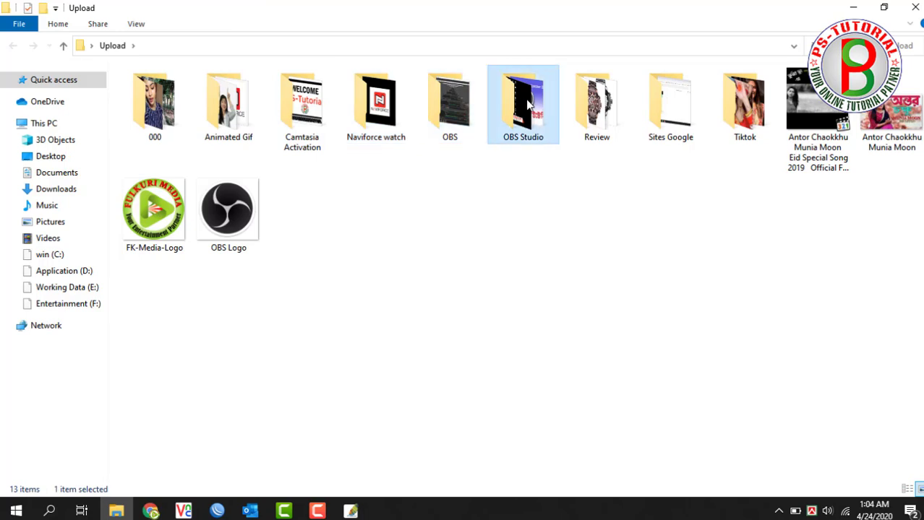
{"action": "left_click", "coordinate": [160, 119]}
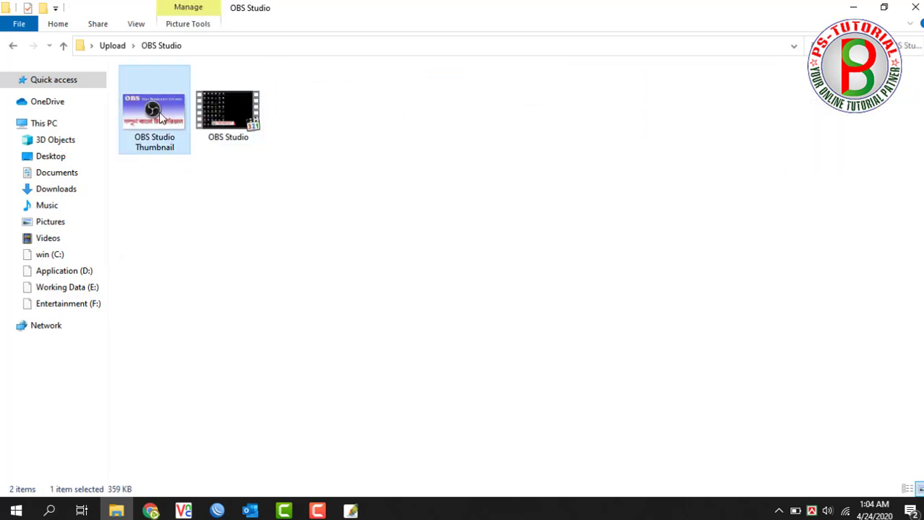
- Open 'OBS Studio Thumbnail' from File Explorer in the Windows Photos app
{"action": "double_click", "coordinate": [160, 120]}
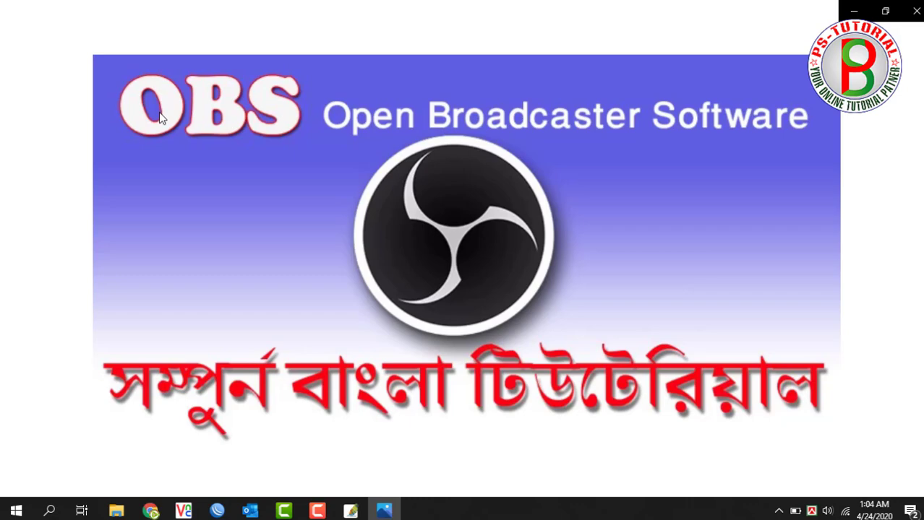